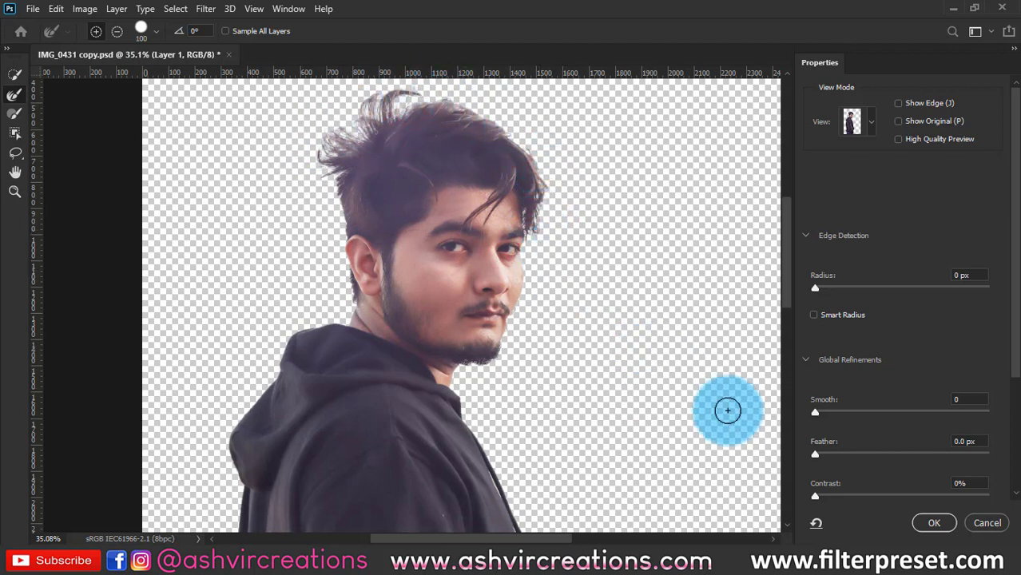
# Apply the refined edge selection of the man and copy him from Layer 1 onto a new layer.
pyautogui.click(934, 523)
pyautogui.scroll(-3, 308, 159)
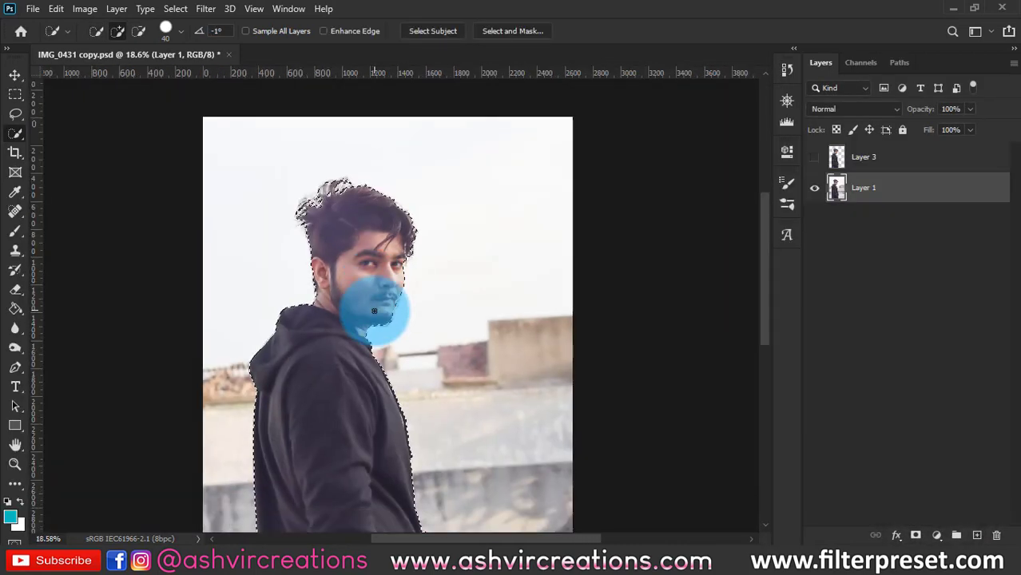
pyautogui.rightClick(384, 206)
pyautogui.click(444, 152)
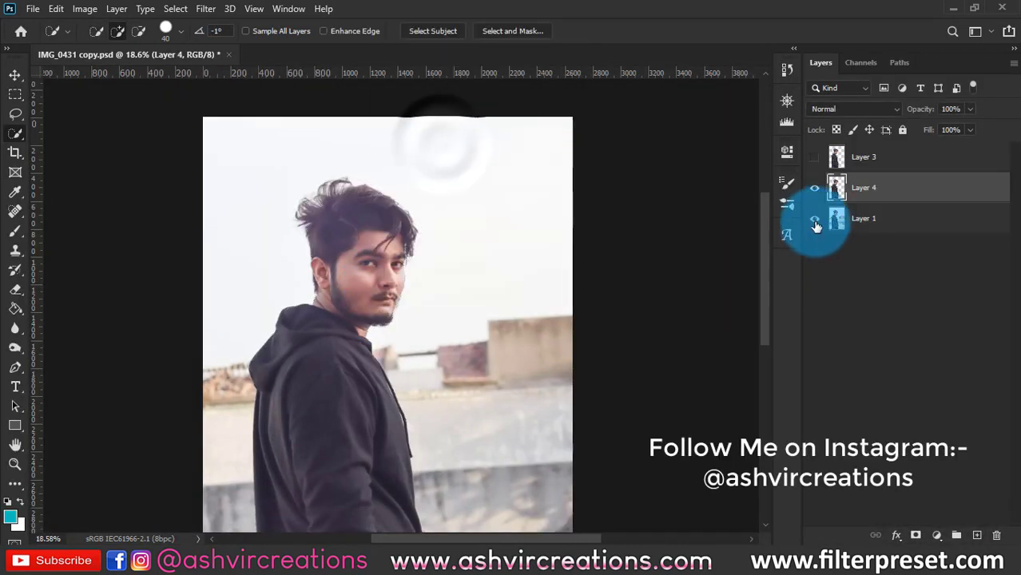
# Undo the layer copy and turn on the visibility of both the Layer 3 cutout and Layer 1.
pyautogui.click(815, 222)
pyautogui.hotkey('ctrl', 'z')
pyautogui.click(814, 157)
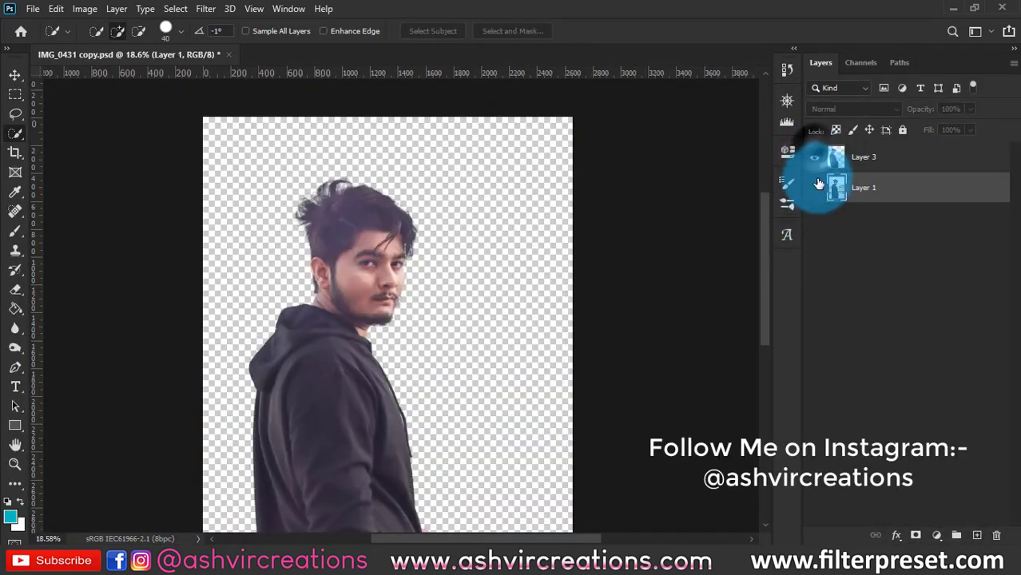
pyautogui.click(814, 188)
pyautogui.press('v')
pyautogui.scroll(-2, 559, 279)
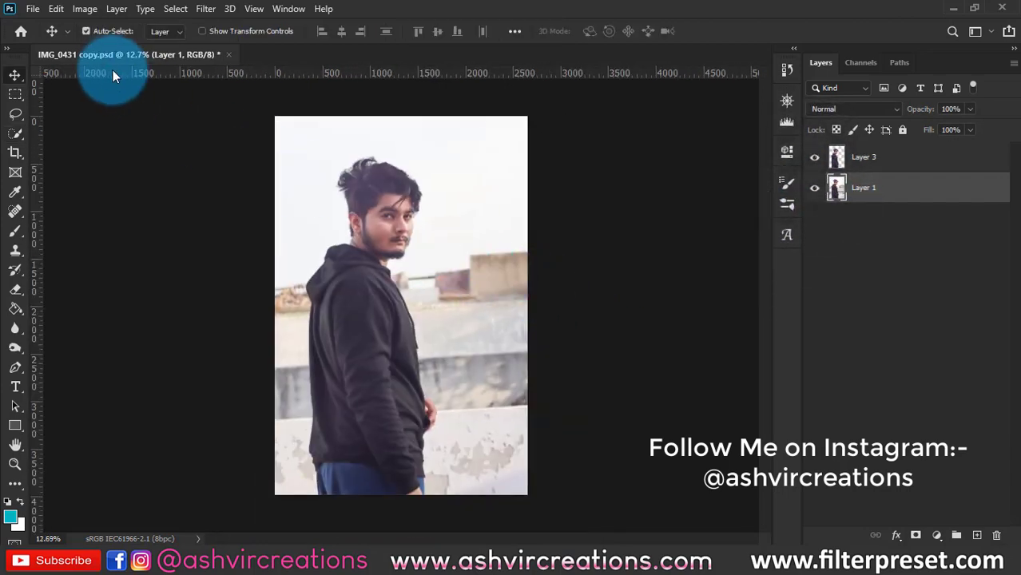
# Crop the canvas to a 4:5 (8:10) ratio, extending it with empty margins on both sides of the photo.
pyautogui.click(14, 152)
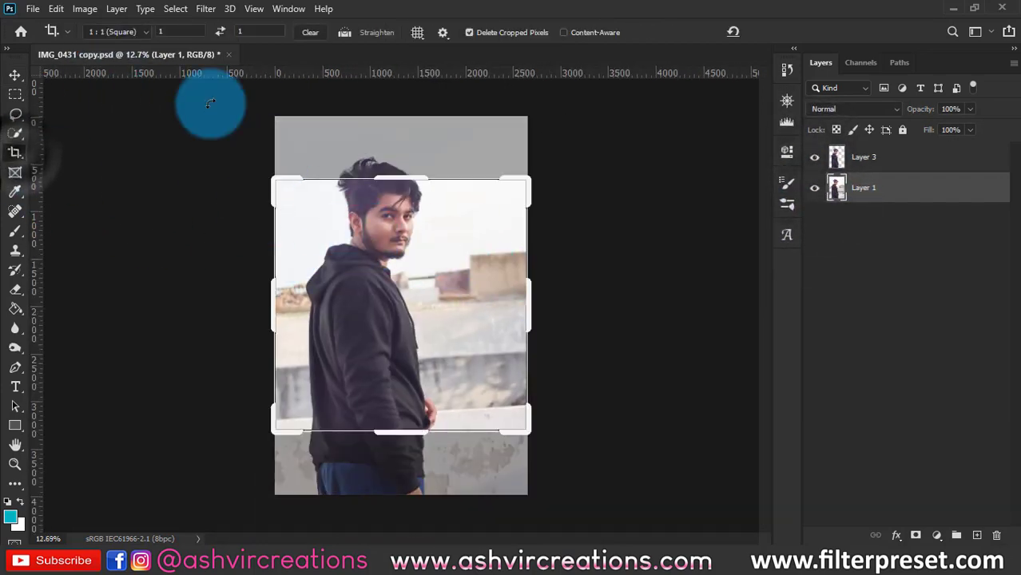
pyautogui.click(123, 34)
pyautogui.click(134, 102)
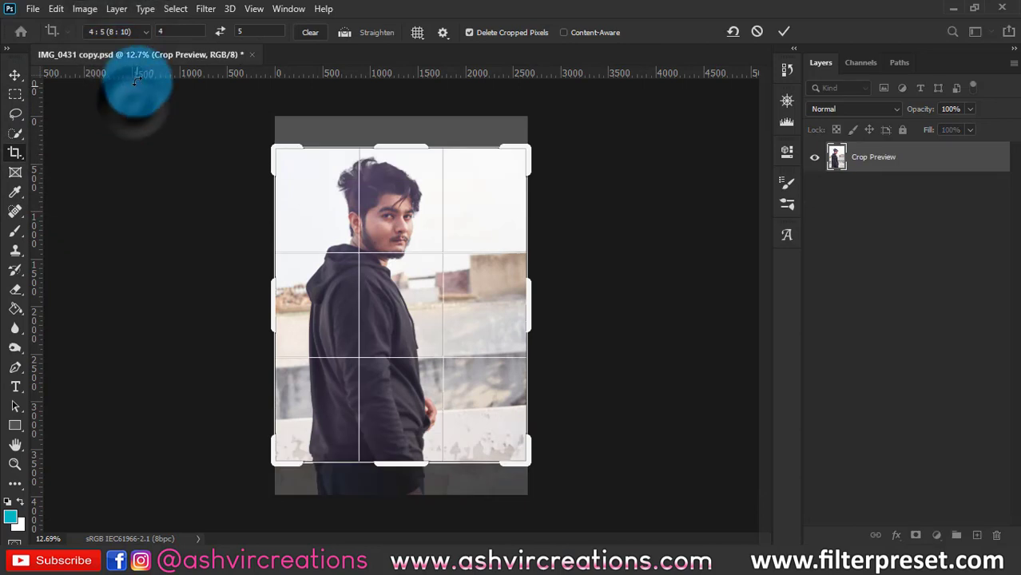
pyautogui.moveTo(406, 284); pyautogui.dragTo(433, 241)
pyautogui.hotkey('ctrl', '-')
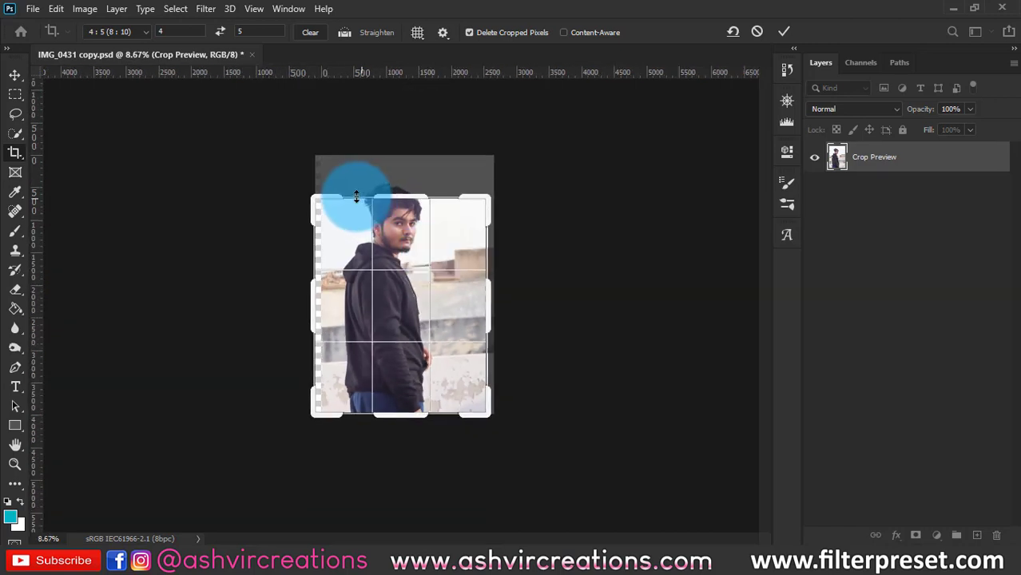
pyautogui.moveTo(310, 197); pyautogui.dragTo(281, 176)
pyautogui.moveTo(441, 269); pyautogui.dragTo(406, 274)
pyautogui.moveTo(319, 191); pyautogui.dragTo(299, 172)
pyautogui.moveTo(430, 260); pyautogui.dragTo(430, 260)
pyautogui.hotkey('ctrl', '+')
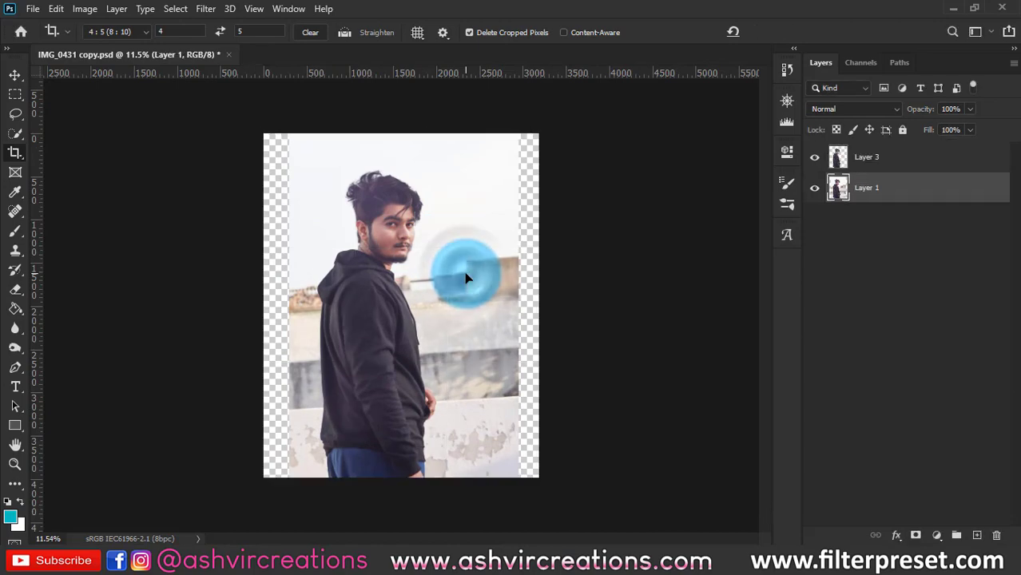
# Open byu.jpg from the Desktop and bring it into IMG_0431 copy.psd between Layer 3 and Layer 1.
pyautogui.press('v')
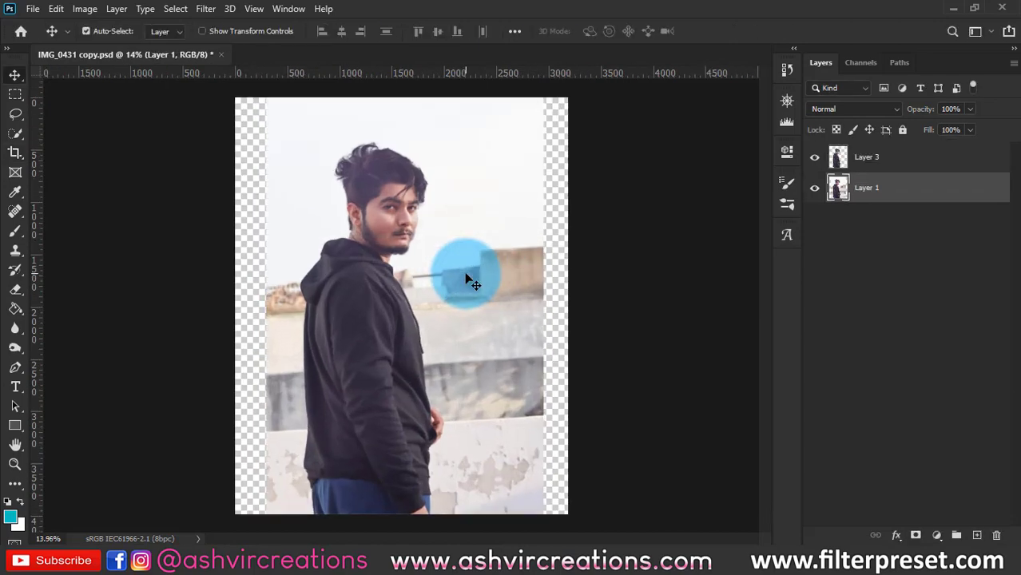
pyautogui.click(33, 9)
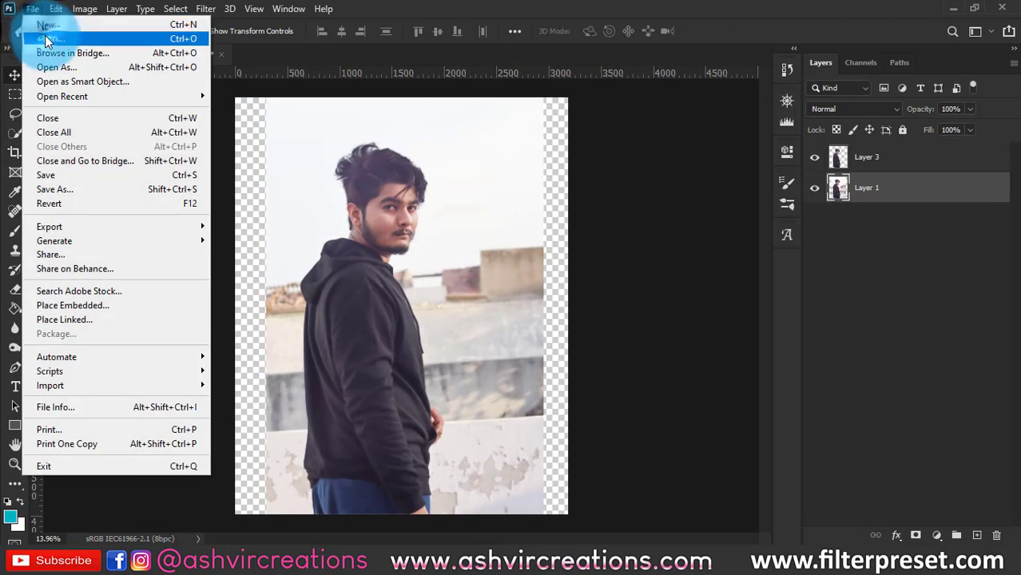
pyautogui.click(45, 35)
pyautogui.click(455, 249)
pyautogui.scroll(-5, 399, 237)
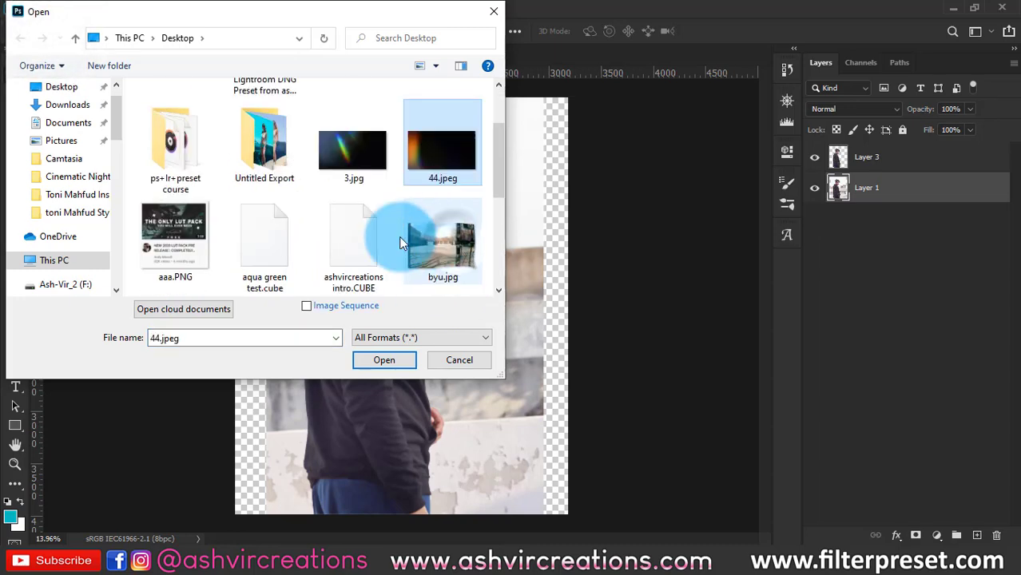
pyautogui.scroll(5, 427, 167)
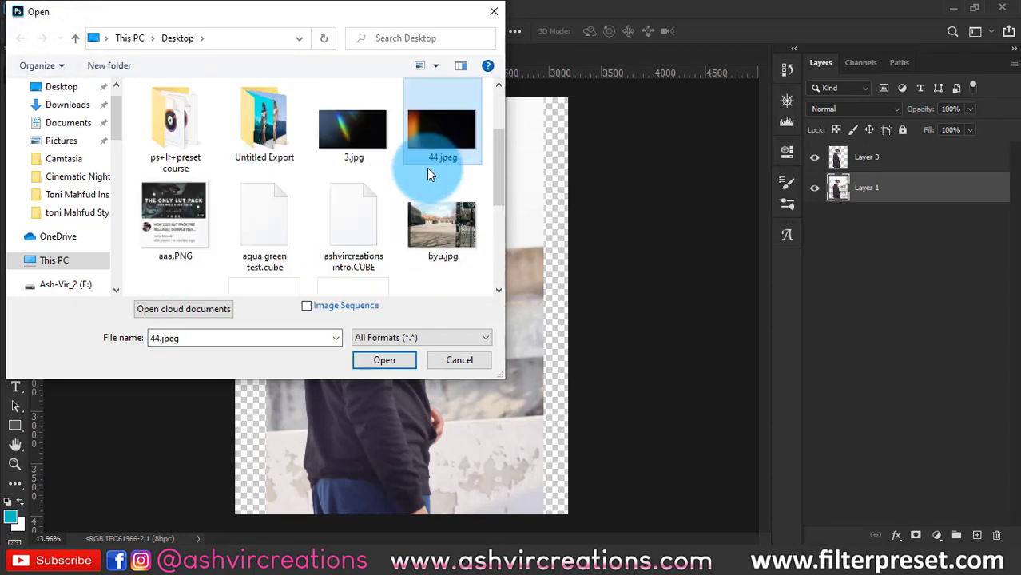
pyautogui.doubleClick(440, 222)
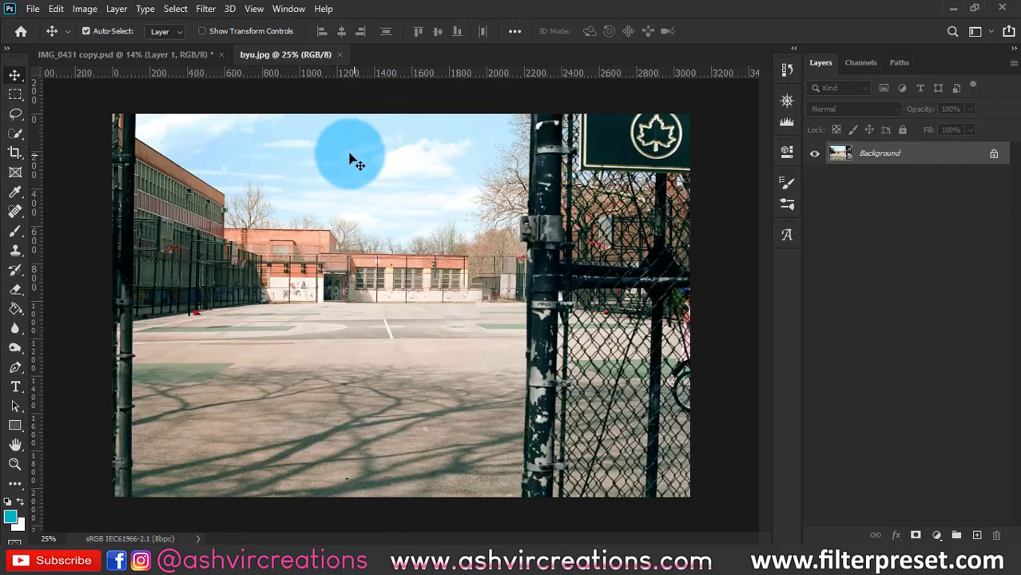
pyautogui.moveTo(347, 145); pyautogui.dragTo(444, 291)
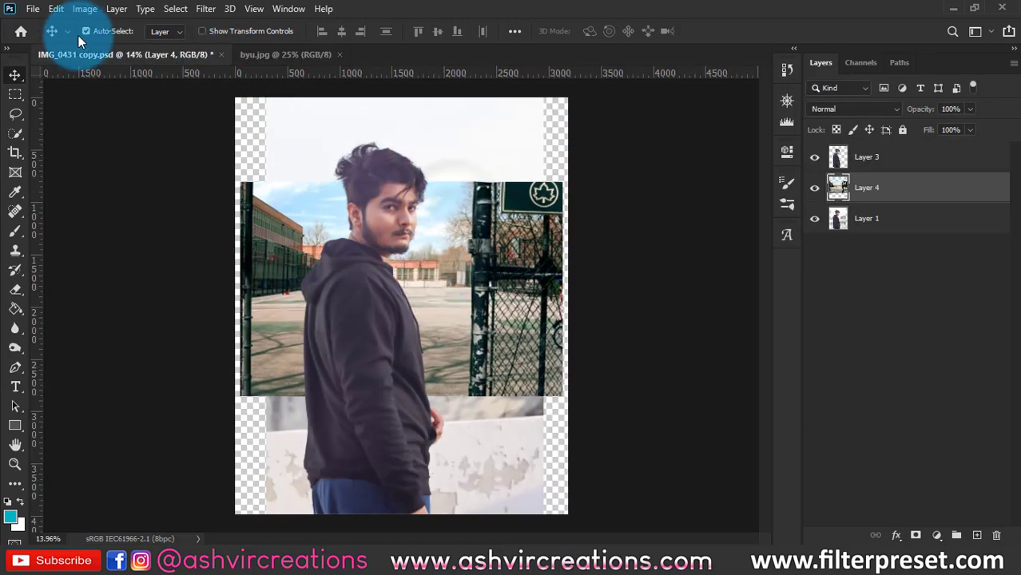
# Free-transform the playground background layer up to about 195% so it covers the whole canvas.
pyautogui.click(56, 9)
pyautogui.click(143, 329)
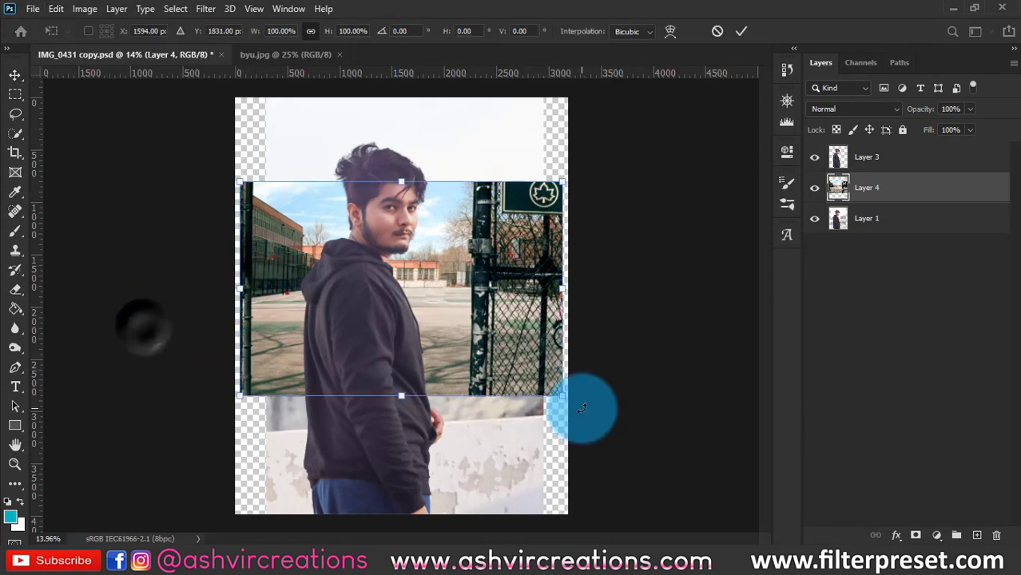
pyautogui.moveTo(548, 393); pyautogui.dragTo(714, 505)
pyautogui.moveTo(609, 365); pyautogui.dragTo(600, 377)
pyautogui.moveTo(74, 91); pyautogui.dragTo(82, 97)
pyautogui.scroll(1, 285, 192)
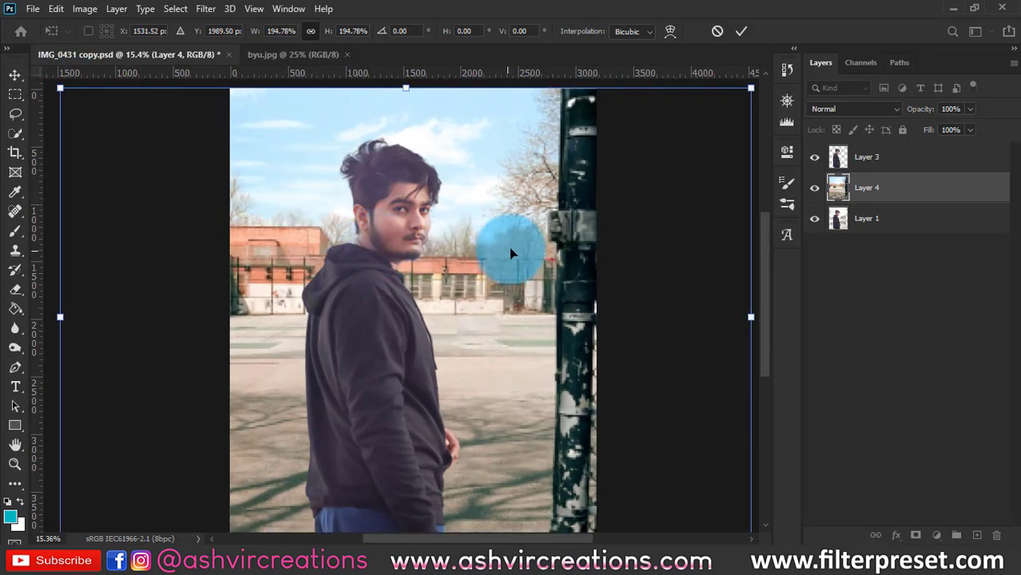
# Shift the background so the fence post stands beside the man, reduce its scale to about 182%, and apply the transform.
pyautogui.moveTo(558, 248); pyautogui.dragTo(488, 247)
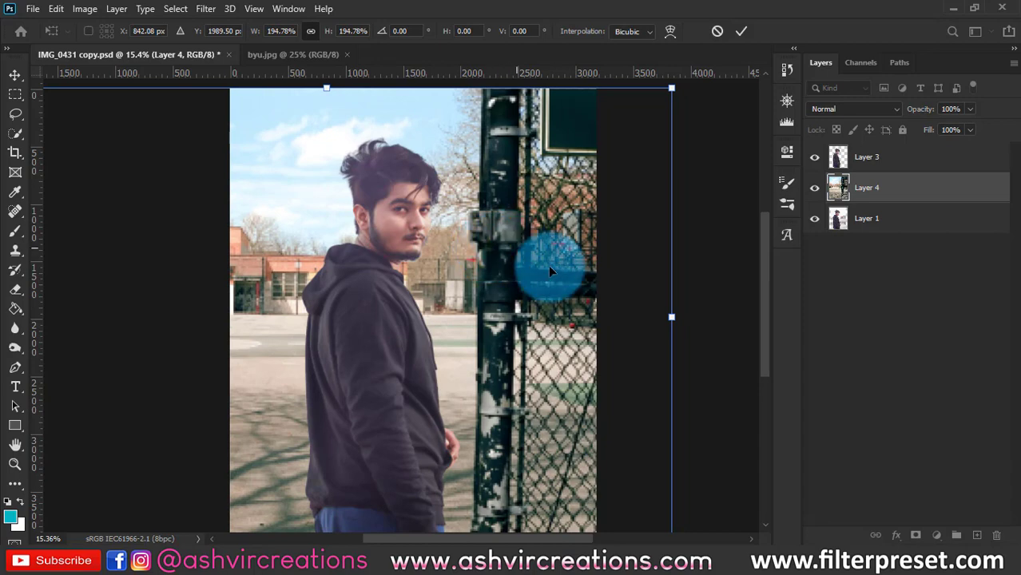
pyautogui.scroll(-1, 575, 273)
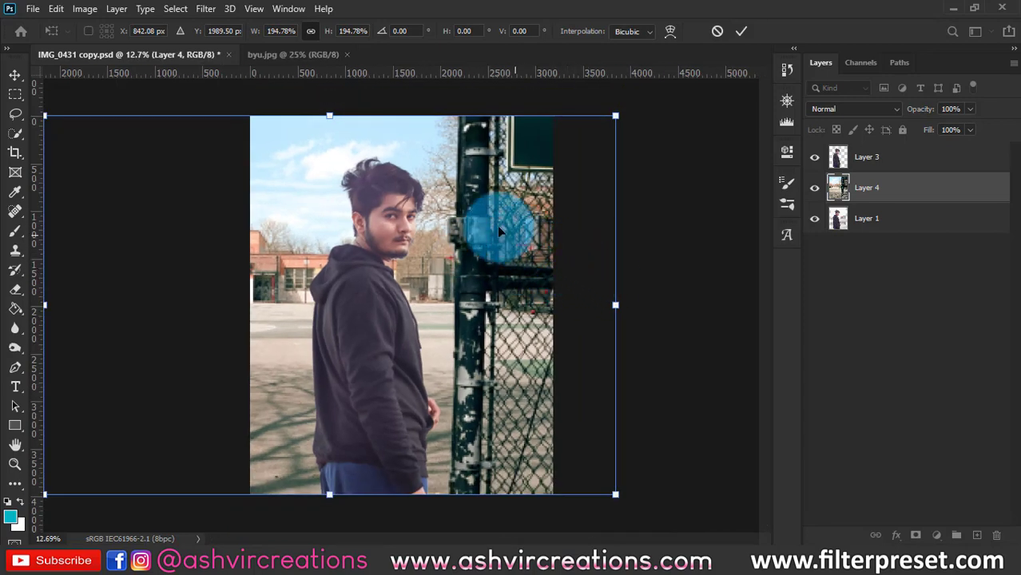
pyautogui.scroll(-1, 213, 190)
pyautogui.moveTo(105, 147); pyautogui.dragTo(137, 168)
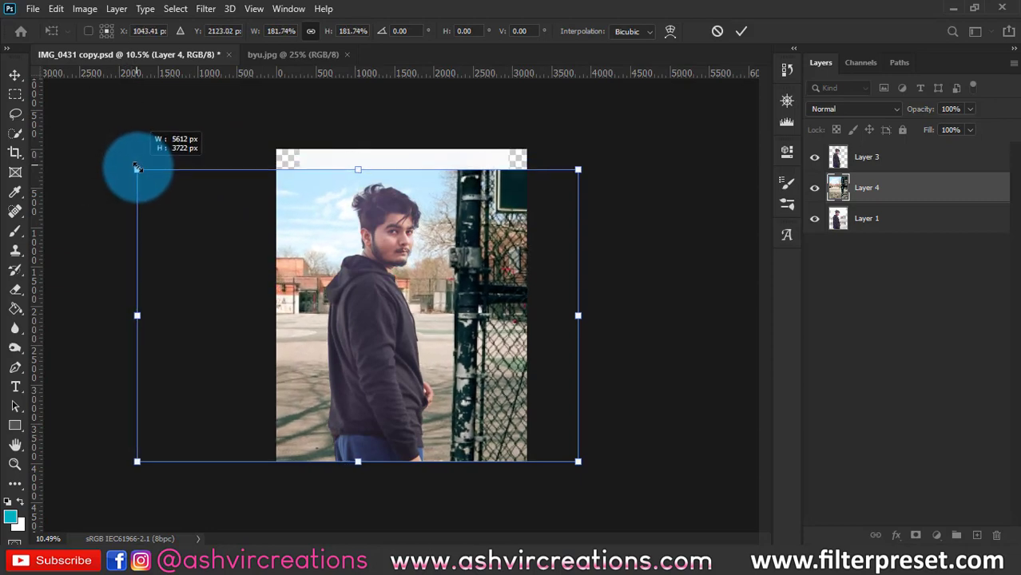
pyautogui.scroll(1, 406, 231)
pyautogui.moveTo(498, 227); pyautogui.dragTo(486, 227)
pyautogui.press('Return')
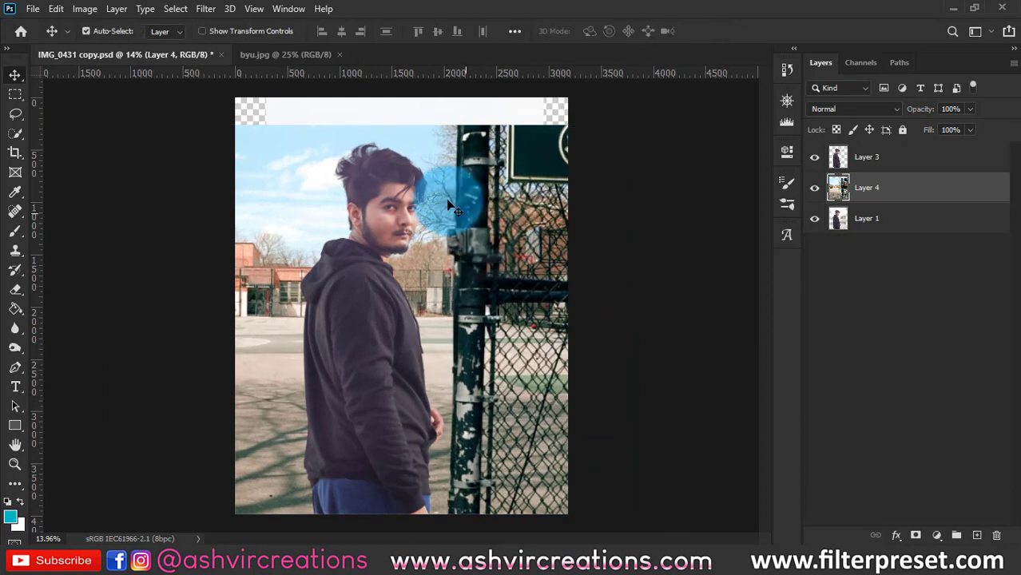
# Crop the composite at 4:5 to about 2977 × 3722 px, removing the empty strip above the background and placing the man off-centre.
pyautogui.moveTo(285, 185); pyautogui.dragTo(404, 206)
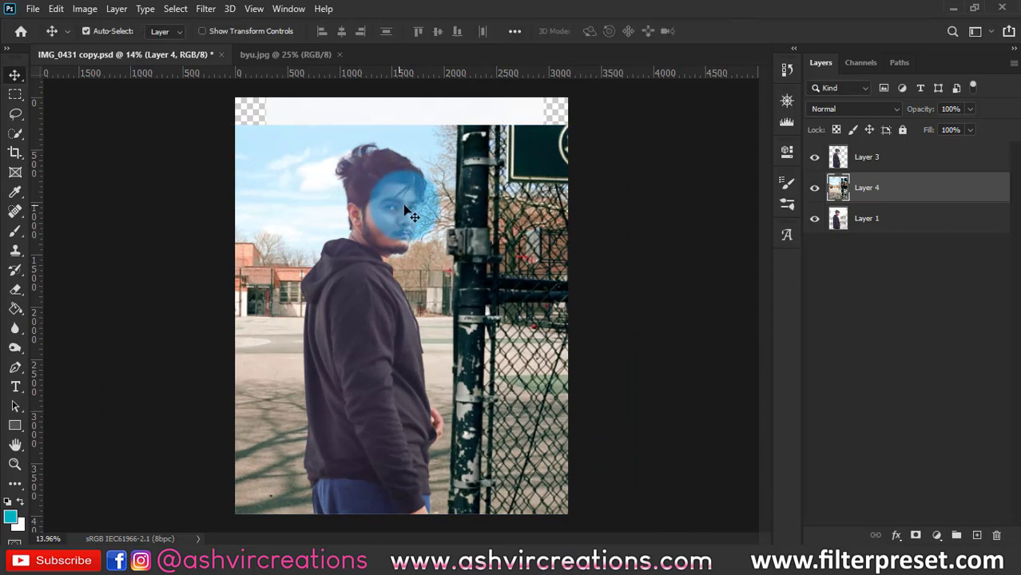
pyautogui.click(15, 153)
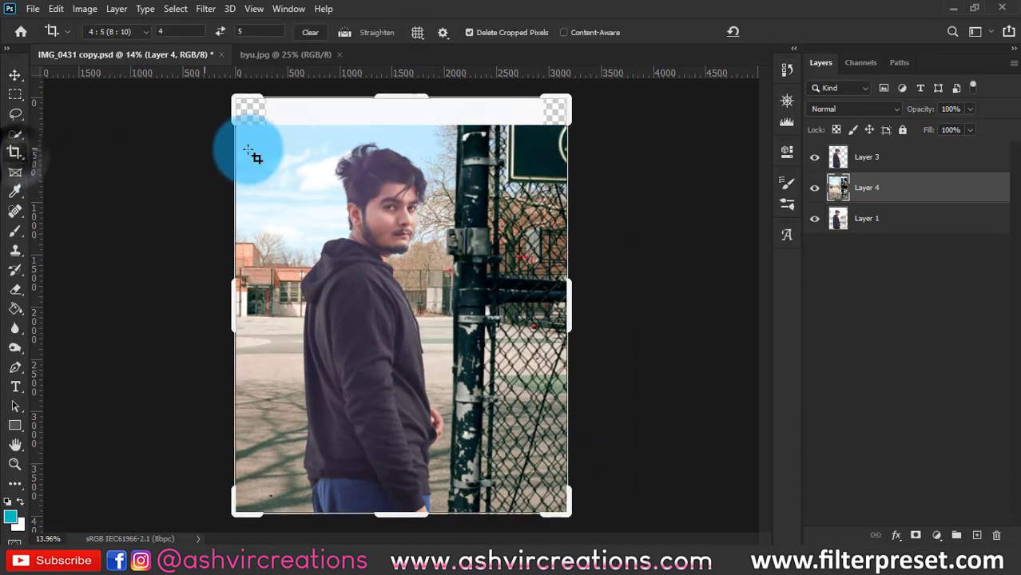
pyautogui.moveTo(256, 116)
pyautogui.mouseDown()
pyautogui.moveTo(244, 96)
pyautogui.moveTo(254, 109)
pyautogui.mouseUp()
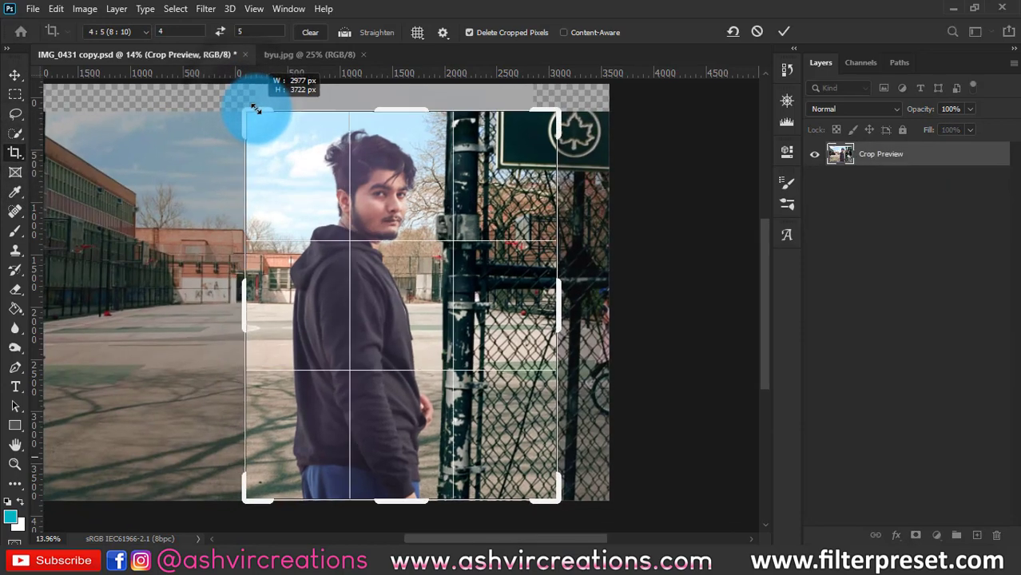
pyautogui.moveTo(476, 250)
pyautogui.mouseDown()
pyautogui.moveTo(491, 243)
pyautogui.moveTo(477, 249)
pyautogui.mouseUp()
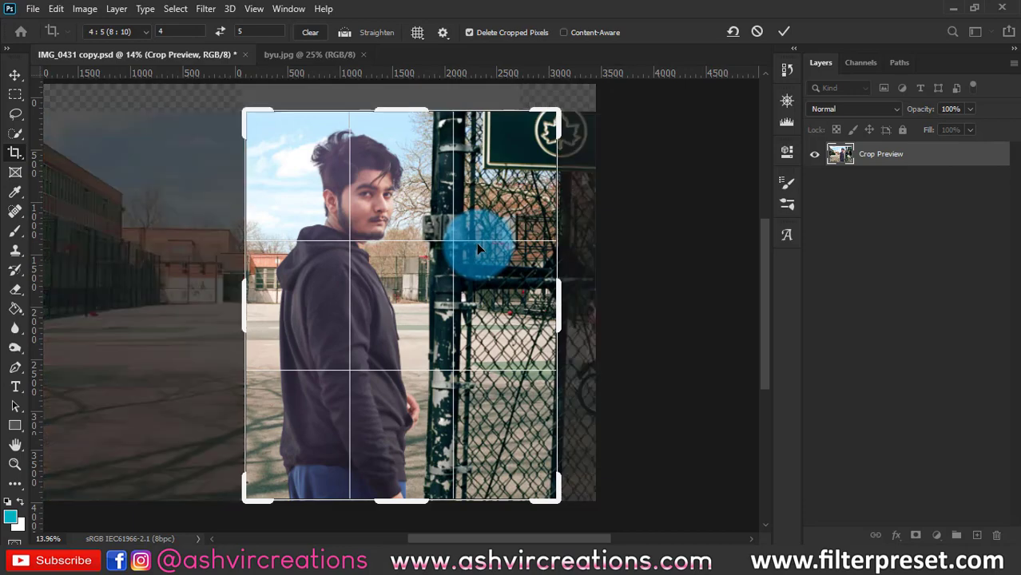
pyautogui.doubleClick(477, 248)
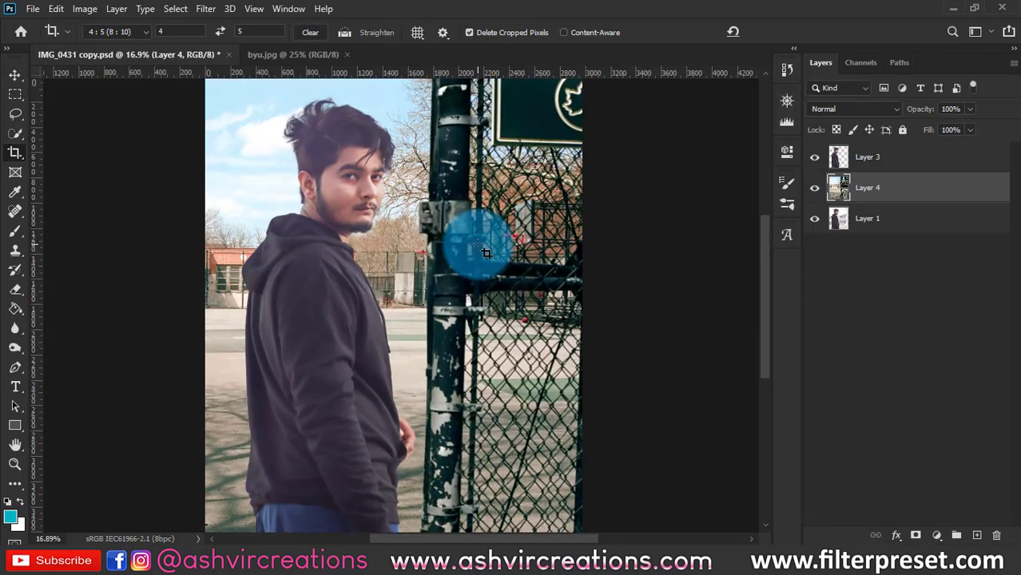
pyautogui.scroll(-1, 486, 253)
pyautogui.press('v')
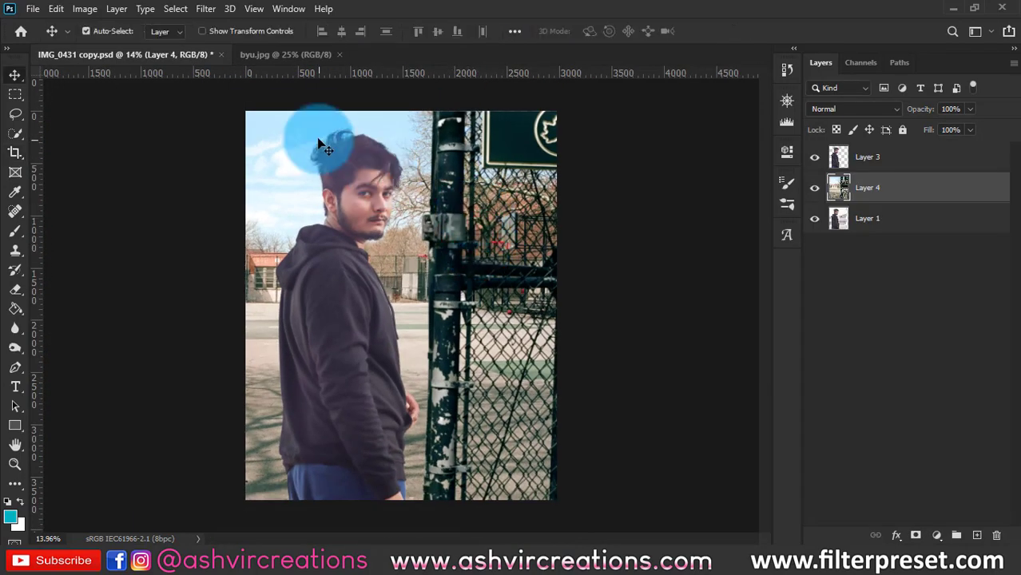
pyautogui.scroll(2, 319, 143)
pyautogui.scroll(-2, 339, 151)
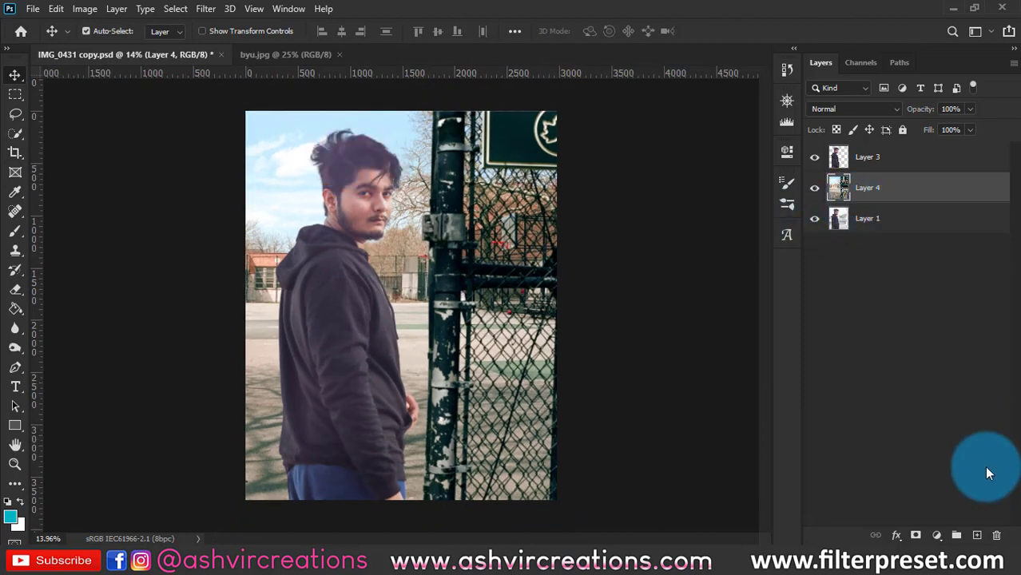
# Add a new layer above the background and set up a white Soft Round brush at 354 px.
pyautogui.click(15, 230)
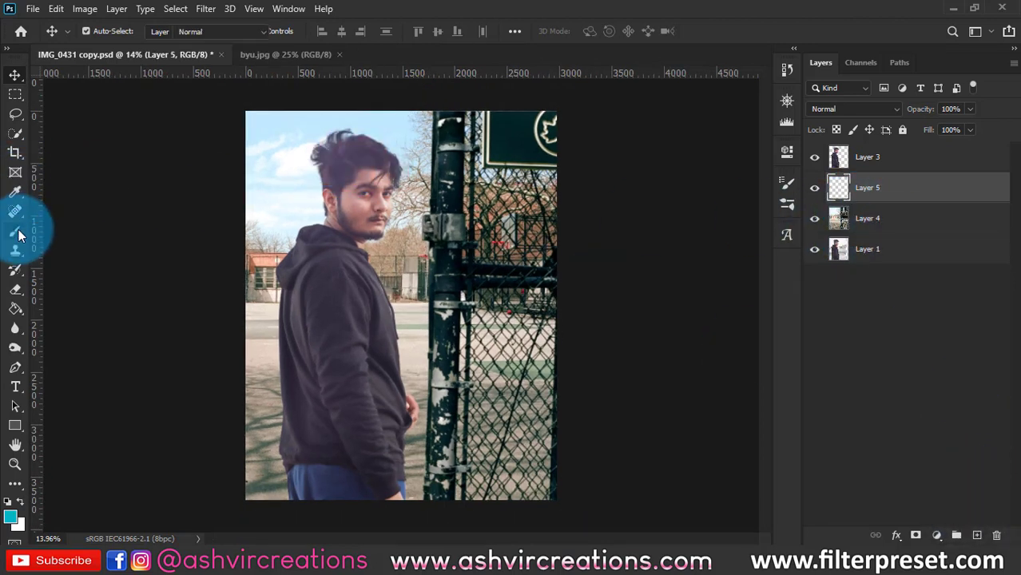
pyautogui.click(25, 499)
pyautogui.rightClick(299, 318)
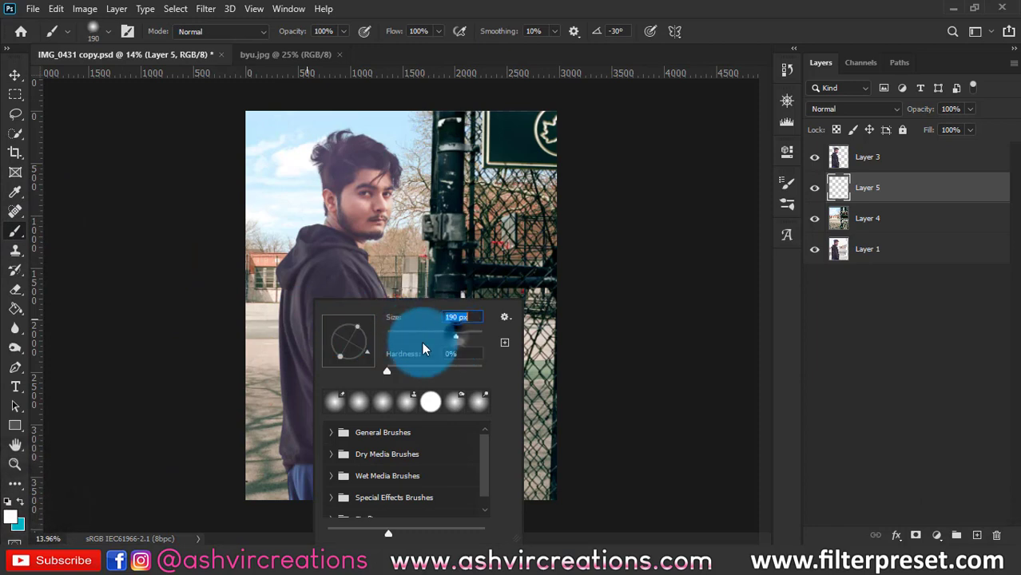
pyautogui.click(329, 432)
pyautogui.doubleClick(363, 455)
pyautogui.rightClick(364, 365)
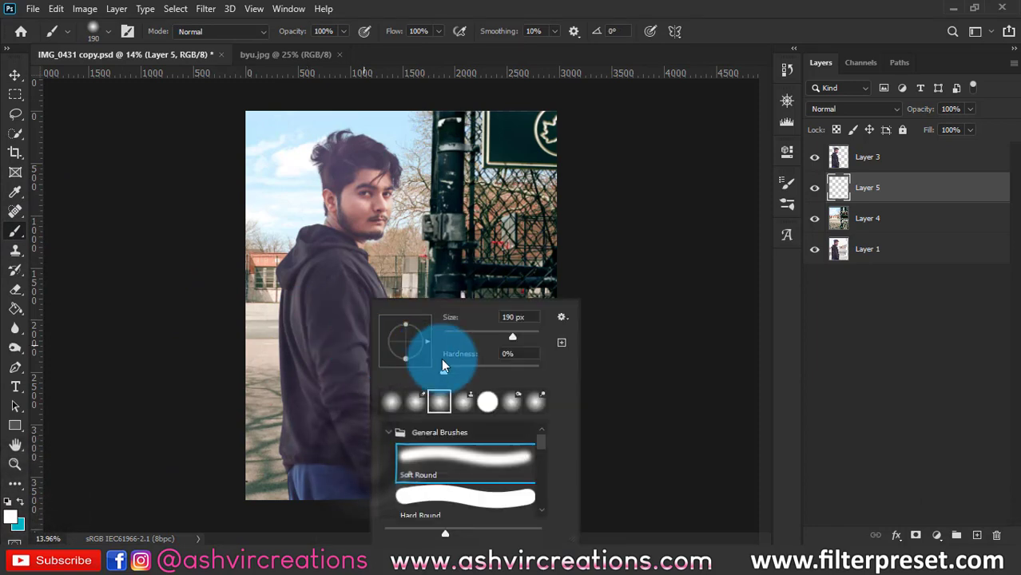
pyautogui.moveTo(512, 337); pyautogui.dragTo(521, 337)
pyautogui.press('Return')
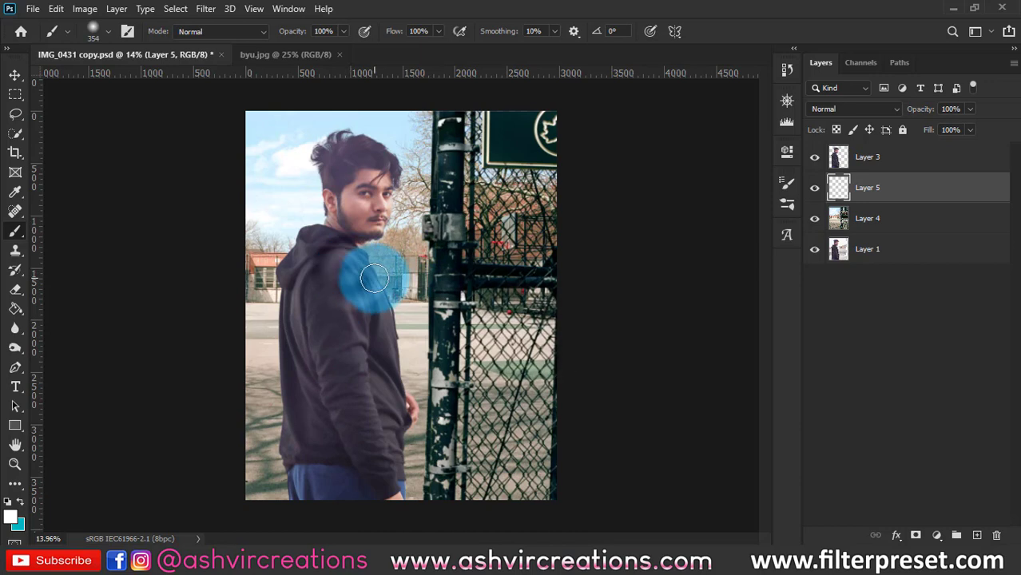
# Paint one white dab on the new layer, enlarge it to about 744%, and position it as a glow in the sky behind the head.
pyautogui.press('v')
pyautogui.moveTo(402, 268)
pyautogui.mouseDown()
pyautogui.moveTo(327, 243)
pyautogui.moveTo(430, 287)
pyautogui.moveTo(452, 364)
pyautogui.moveTo(355, 175)
pyautogui.moveTo(378, 178)
pyautogui.mouseUp()
pyautogui.hotkey('ctrl', 't')
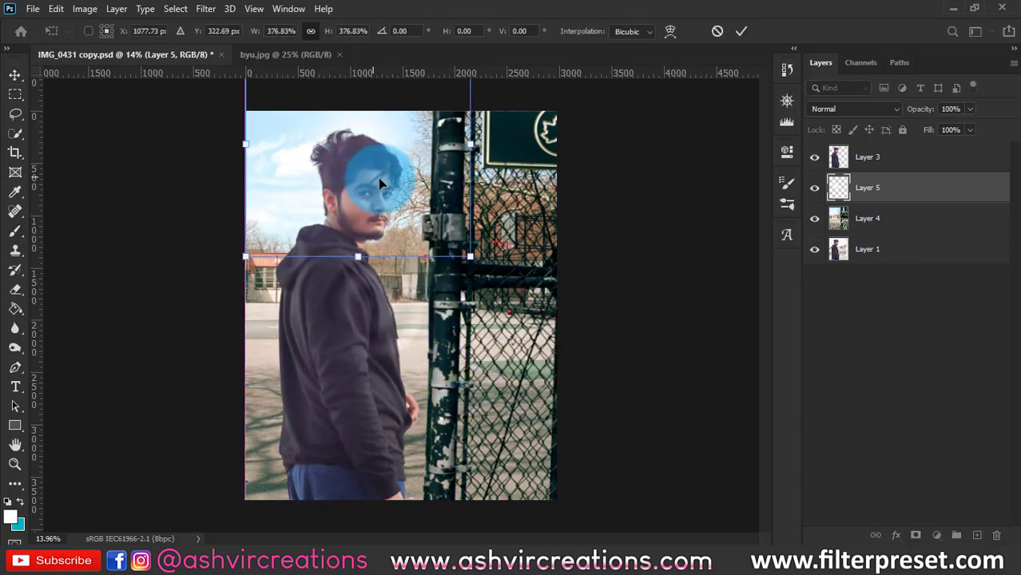
pyautogui.moveTo(471, 257); pyautogui.dragTo(588, 347)
pyautogui.moveTo(339, 179); pyautogui.dragTo(373, 201)
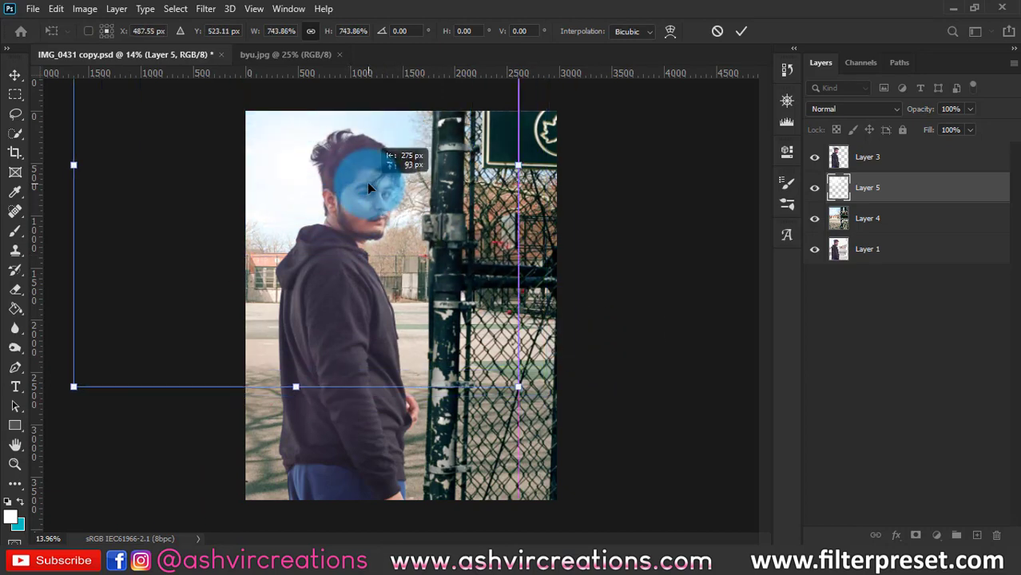
pyautogui.press('Return')
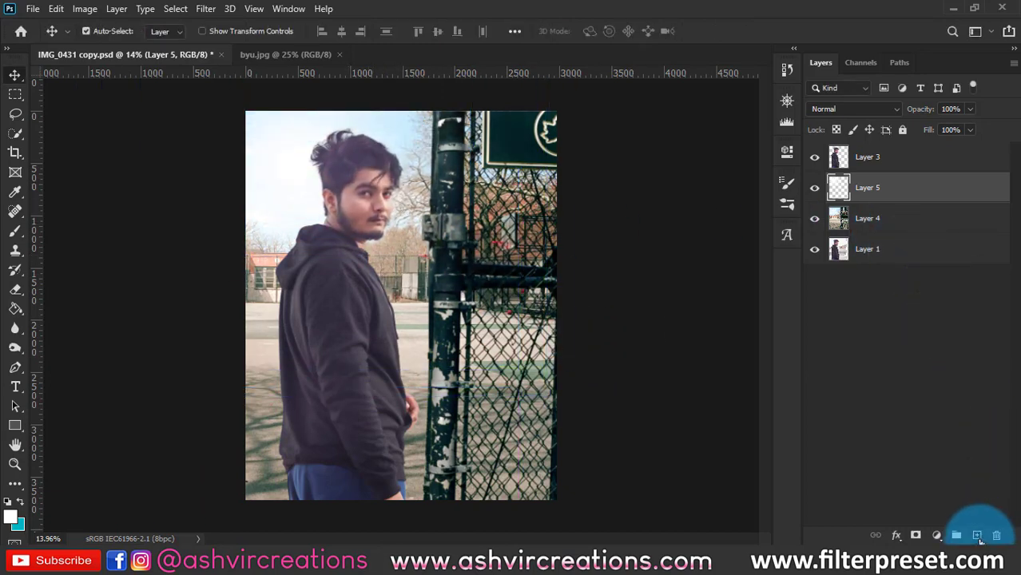
# Add a new layer above the white glow and set the brush colour to light orange.
pyautogui.click(976, 535)
pyautogui.press('b')
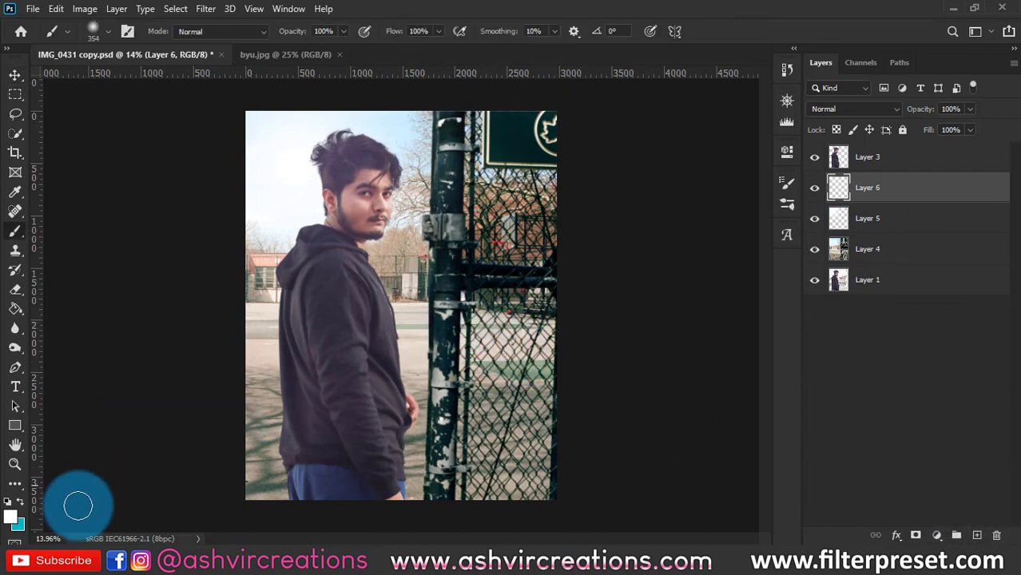
pyautogui.click(11, 516)
pyautogui.click(613, 120)
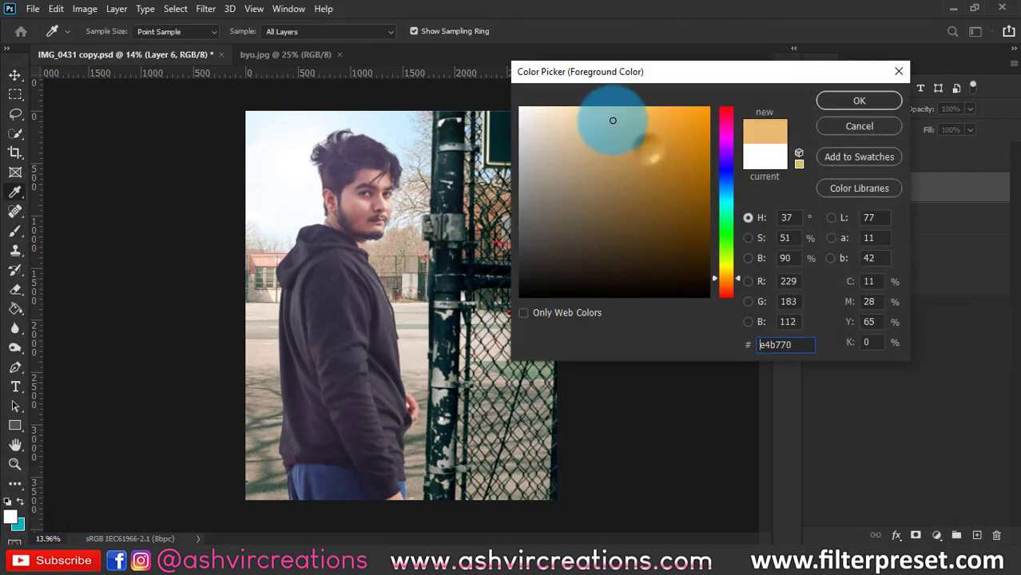
pyautogui.moveTo(613, 120); pyautogui.dragTo(626, 100)
pyautogui.click(854, 100)
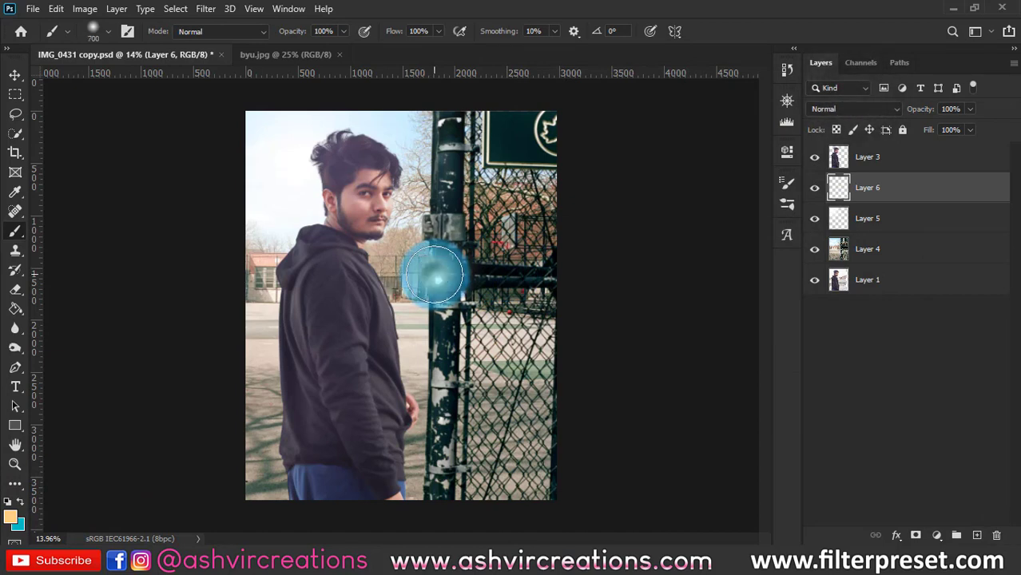
# Set the 700 px orange dab's layer to Screen, then enlarge it to about 341% as a glow near the top of the post.
pyautogui.click(833, 111)
pyautogui.click(832, 236)
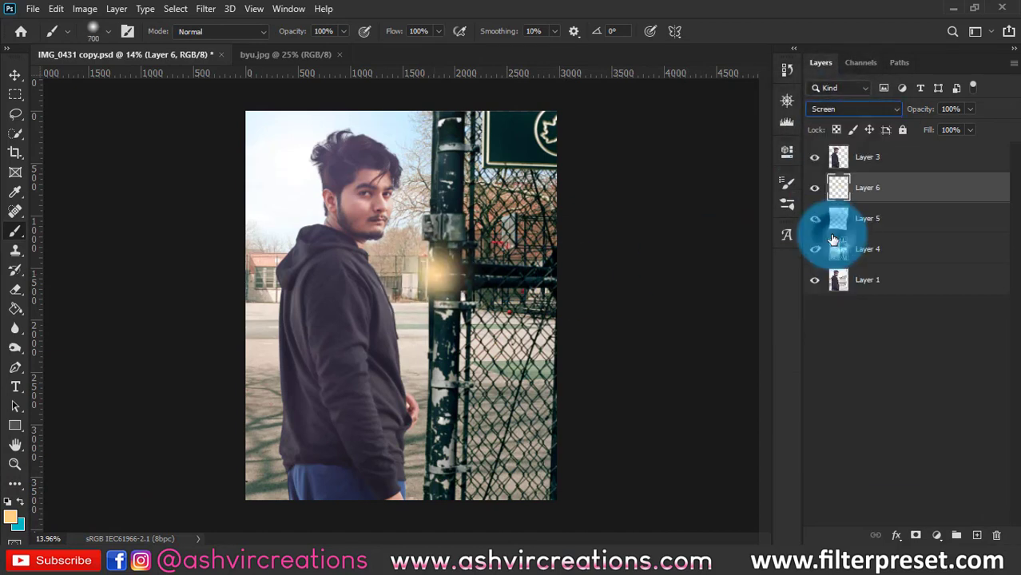
pyautogui.hotkey('ctrl', 't')
pyautogui.moveTo(493, 336); pyautogui.dragTo(558, 398)
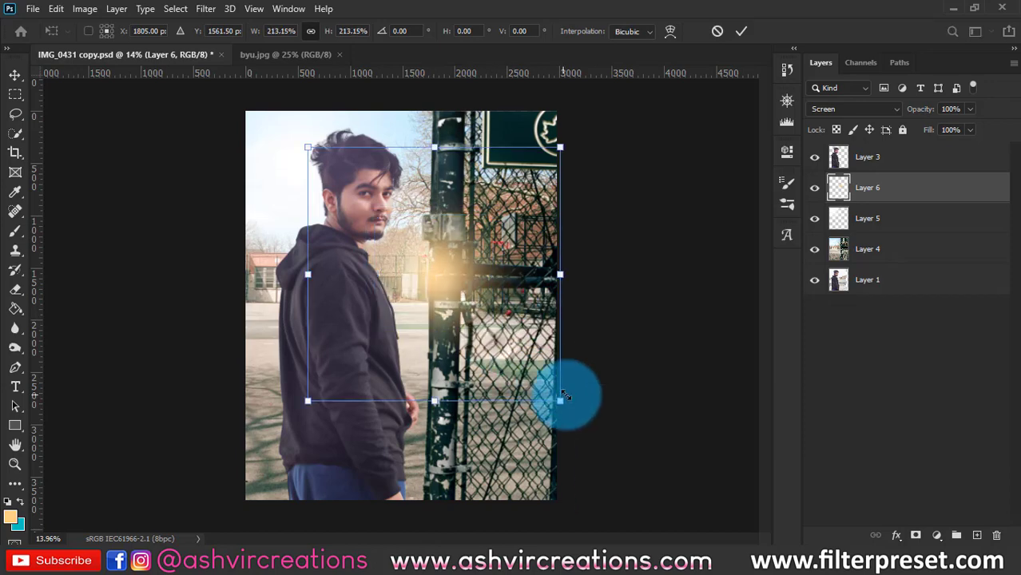
pyautogui.moveTo(497, 296); pyautogui.dragTo(433, 195)
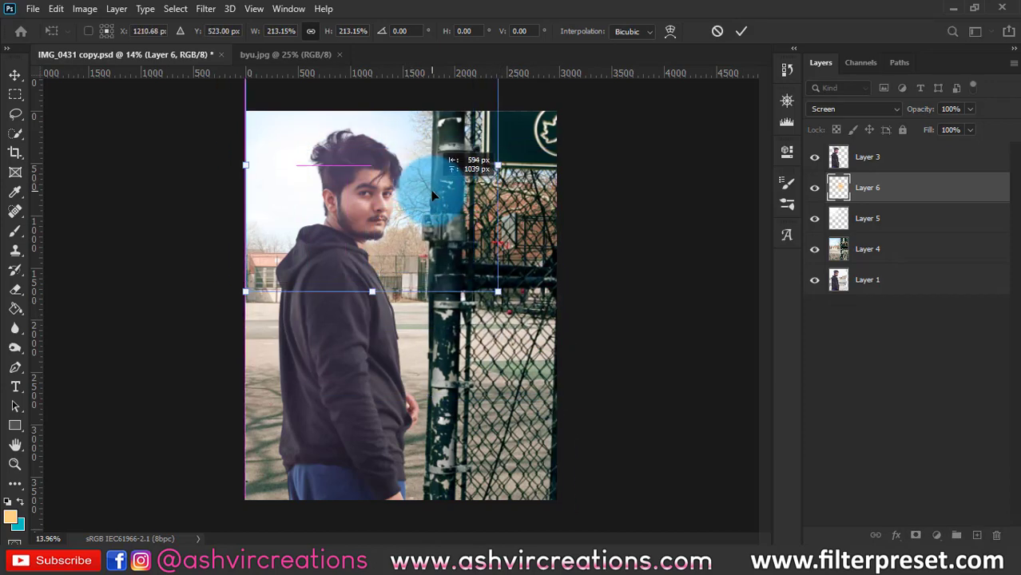
pyautogui.moveTo(497, 290); pyautogui.dragTo(588, 365)
pyautogui.moveTo(450, 216); pyautogui.dragTo(438, 216)
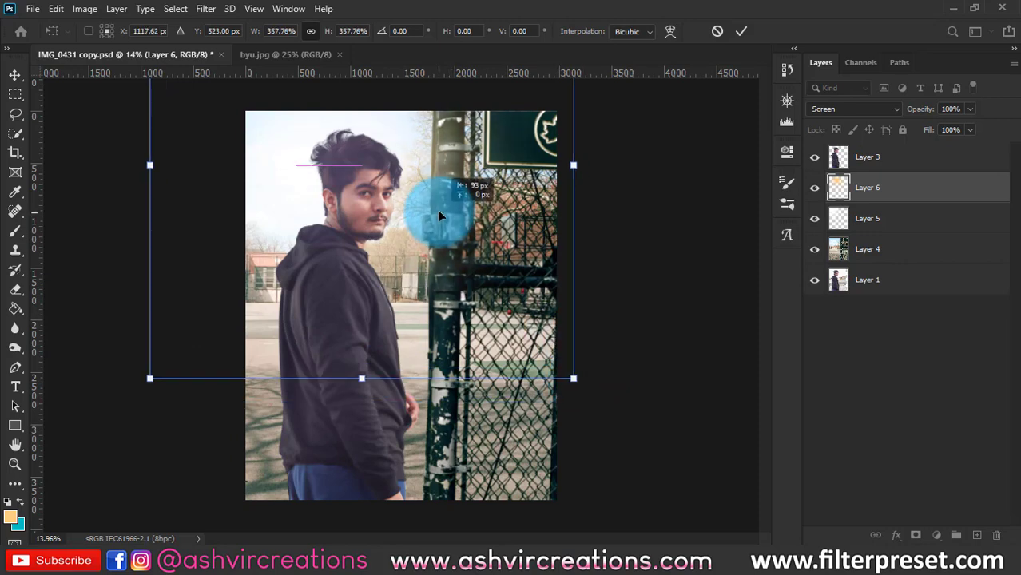
pyautogui.moveTo(572, 377)
pyautogui.mouseDown()
pyautogui.moveTo(558, 360)
pyautogui.moveTo(563, 370)
pyautogui.mouseUp()
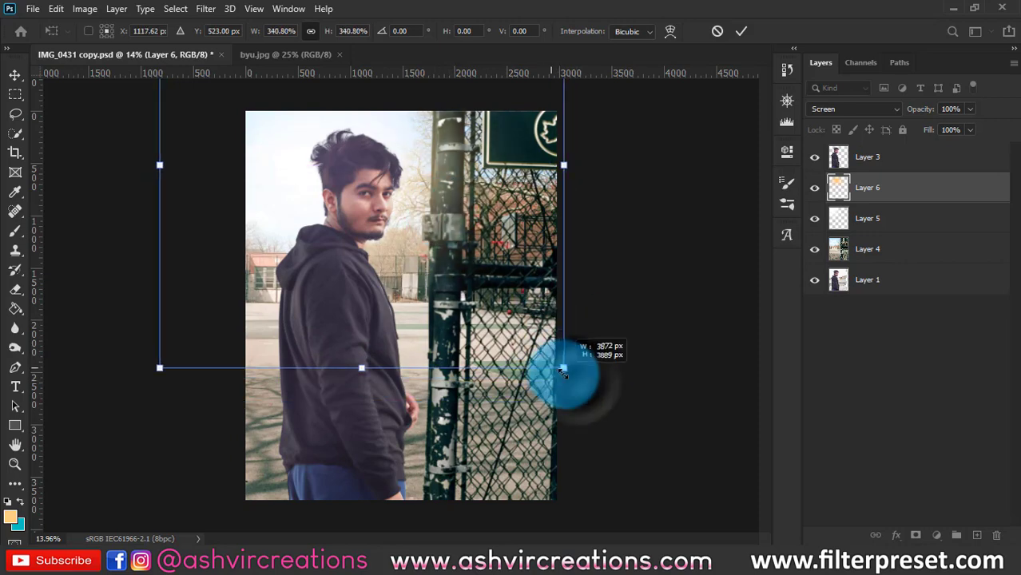
pyautogui.moveTo(414, 238)
pyautogui.mouseDown()
pyautogui.moveTo(432, 245)
pyautogui.moveTo(446, 230)
pyautogui.moveTo(427, 204)
pyautogui.moveTo(438, 210)
pyautogui.mouseUp()
pyautogui.press('Return')
# Paint a 700 px light orange dab beside the man's chest on another new layer and set that layer to Screen.
pyautogui.press('b')
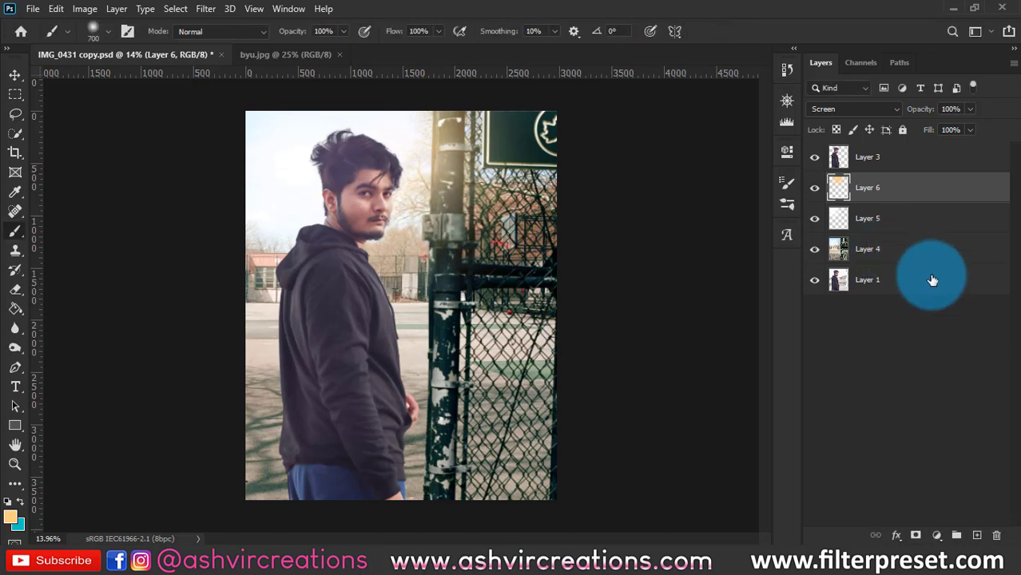
pyautogui.click(975, 535)
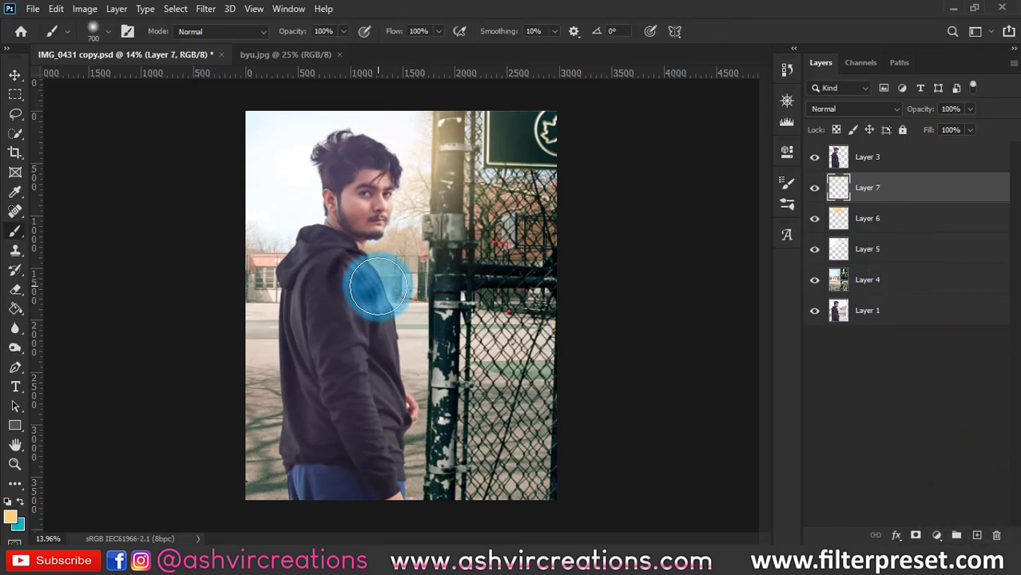
pyautogui.click(943, 141)
pyautogui.click(875, 115)
pyautogui.click(871, 227)
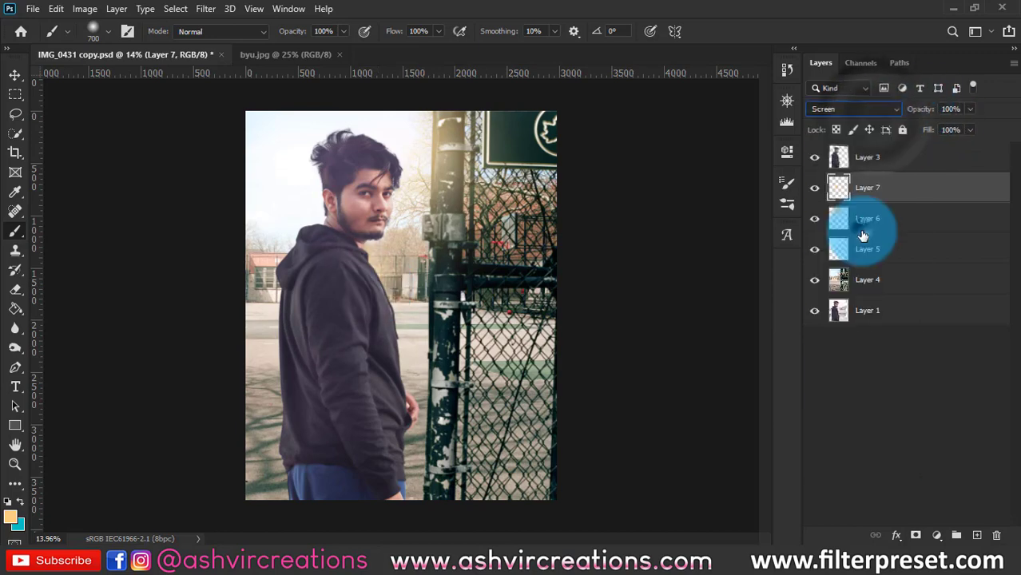
# Enlarge the second orange dab to about 263% and place it at the image's left edge, level with the man's head.
pyautogui.hotkey('ctrl', 't')
pyautogui.moveTo(423, 340); pyautogui.dragTo(540, 392)
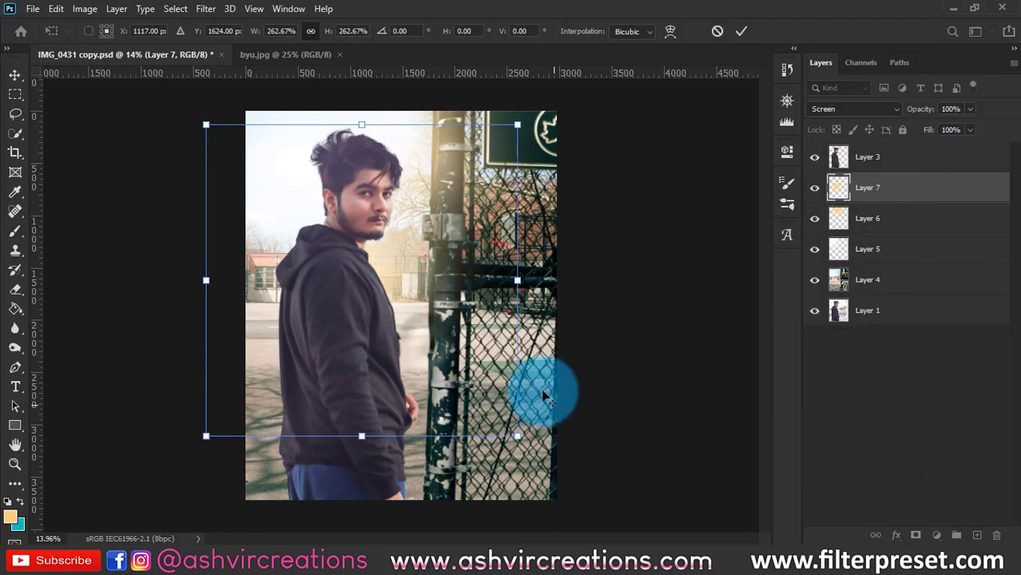
pyautogui.moveTo(463, 347)
pyautogui.mouseDown()
pyautogui.moveTo(307, 182)
pyautogui.moveTo(351, 279)
pyautogui.moveTo(321, 165)
pyautogui.moveTo(333, 266)
pyautogui.moveTo(337, 234)
pyautogui.mouseUp()
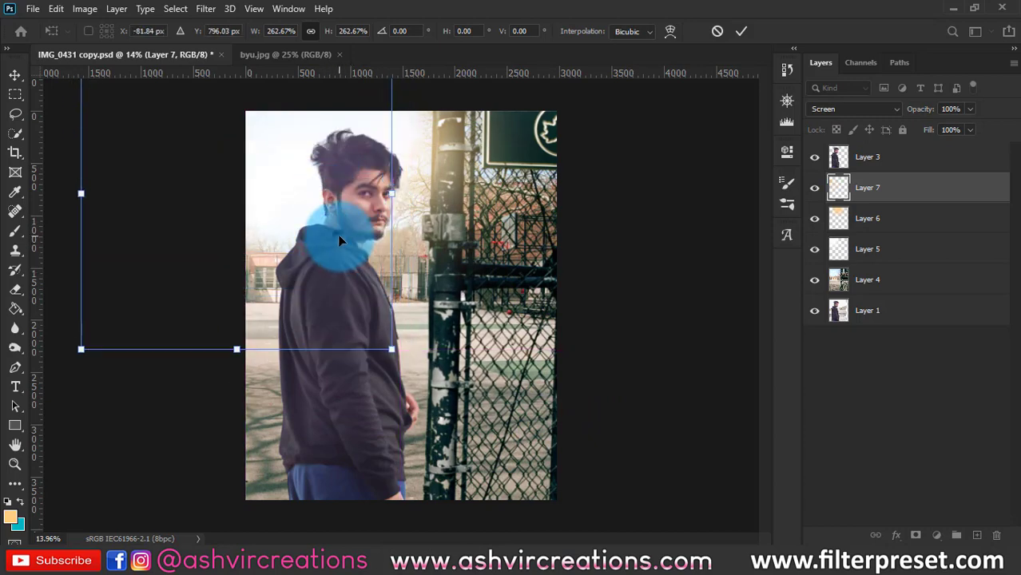
pyautogui.press('Return')
pyautogui.press('b')
pyautogui.press('v')
# Duplicate the man's cut-out layer as Layer 3 copy in the same document.
pyautogui.scroll(2, 359, 171)
pyautogui.scroll(3, 359, 172)
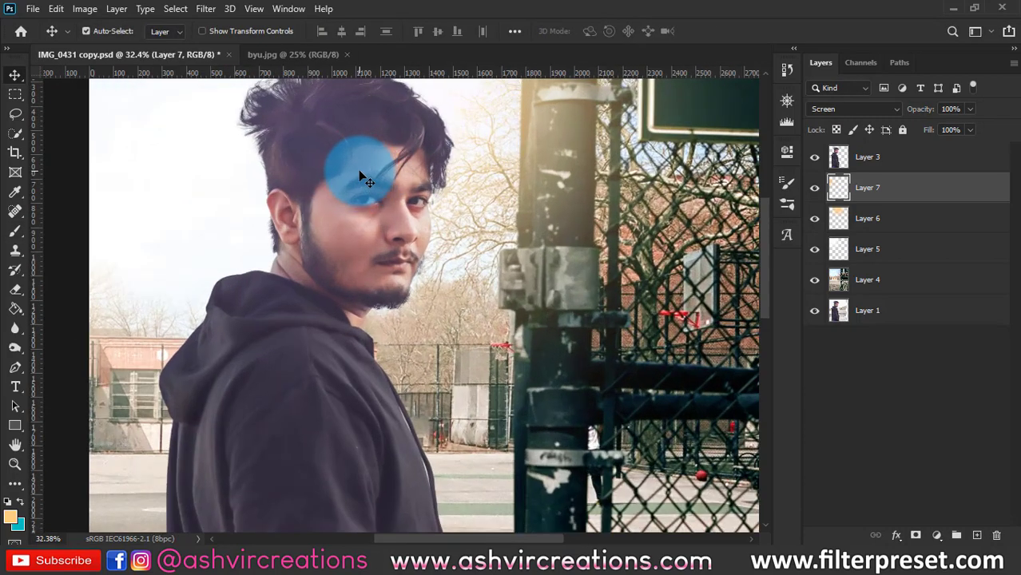
pyautogui.scroll(-5, 358, 169)
pyautogui.click(898, 158)
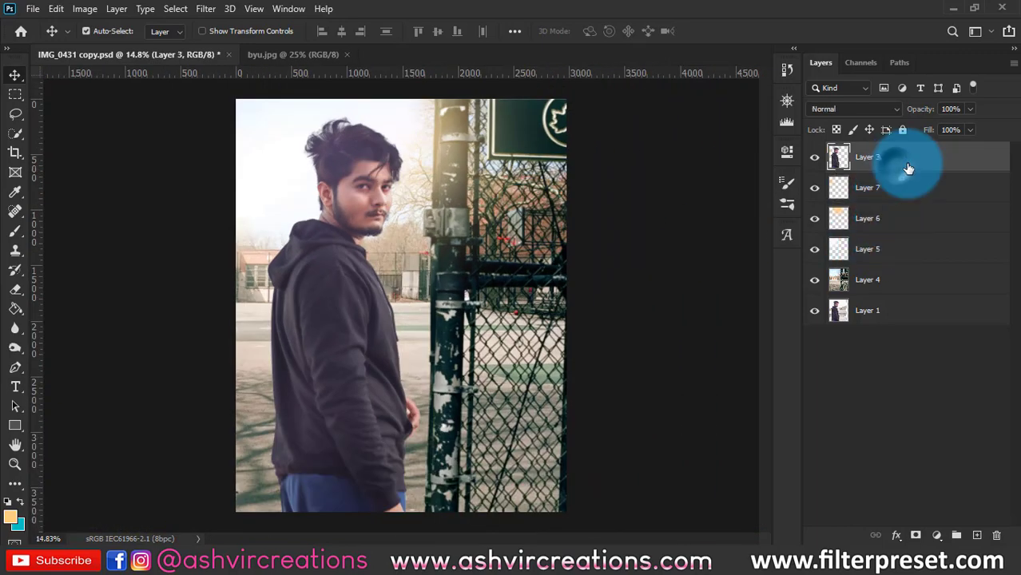
pyautogui.rightClick(911, 163)
pyautogui.click(779, 80)
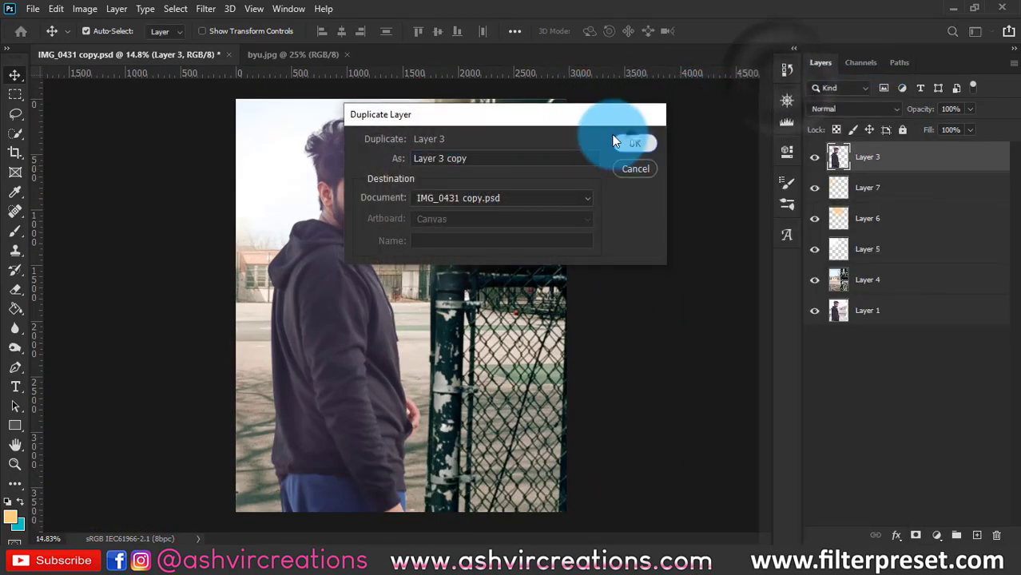
pyautogui.click(631, 143)
# Apply the SkinFiner filter to the duplicated cut-out and compare the face with the copy hidden and shown.
pyautogui.click(205, 9)
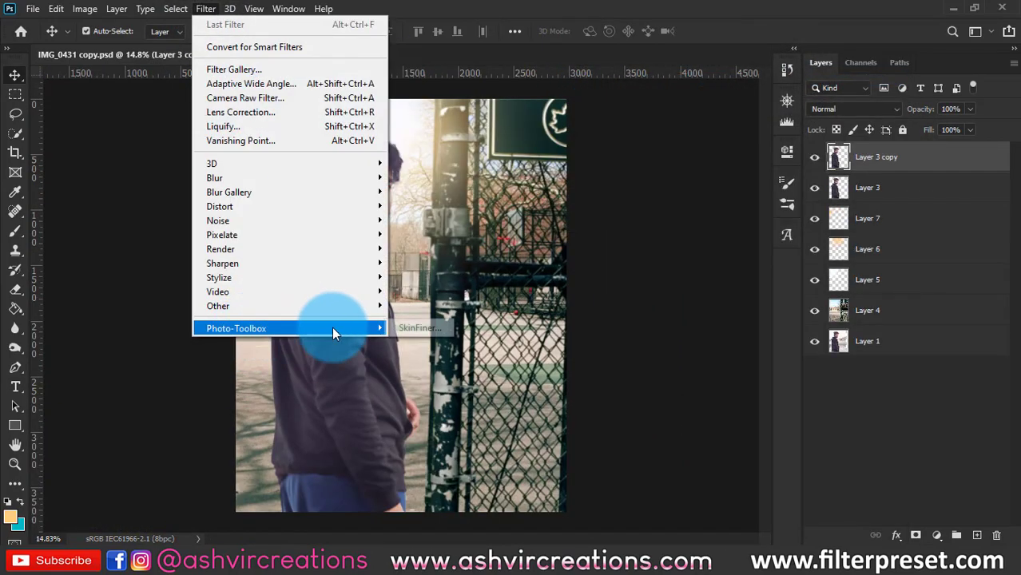
pyautogui.click(399, 328)
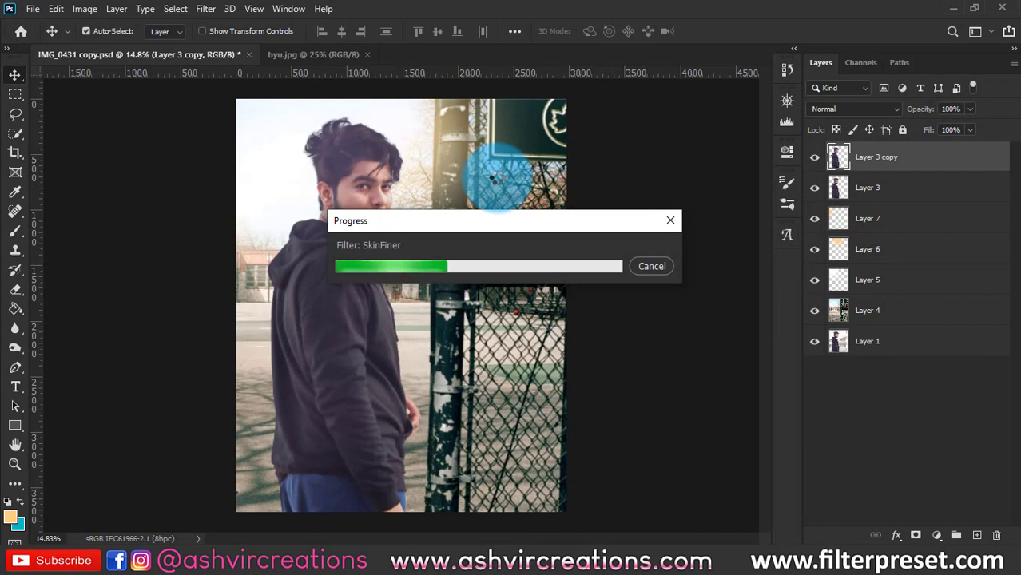
pyautogui.scroll(5, 391, 168)
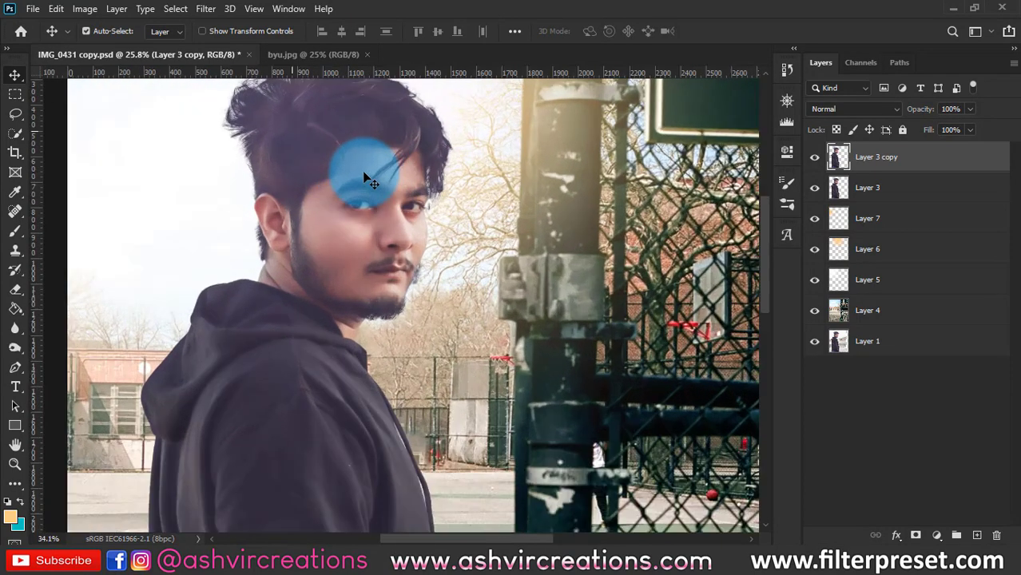
pyautogui.click(814, 157)
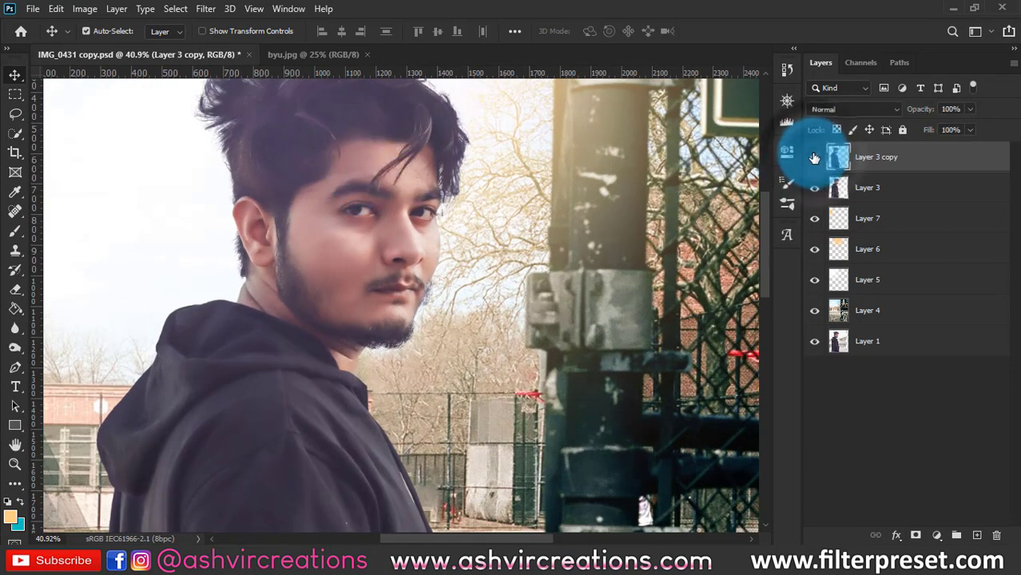
pyautogui.click(813, 157)
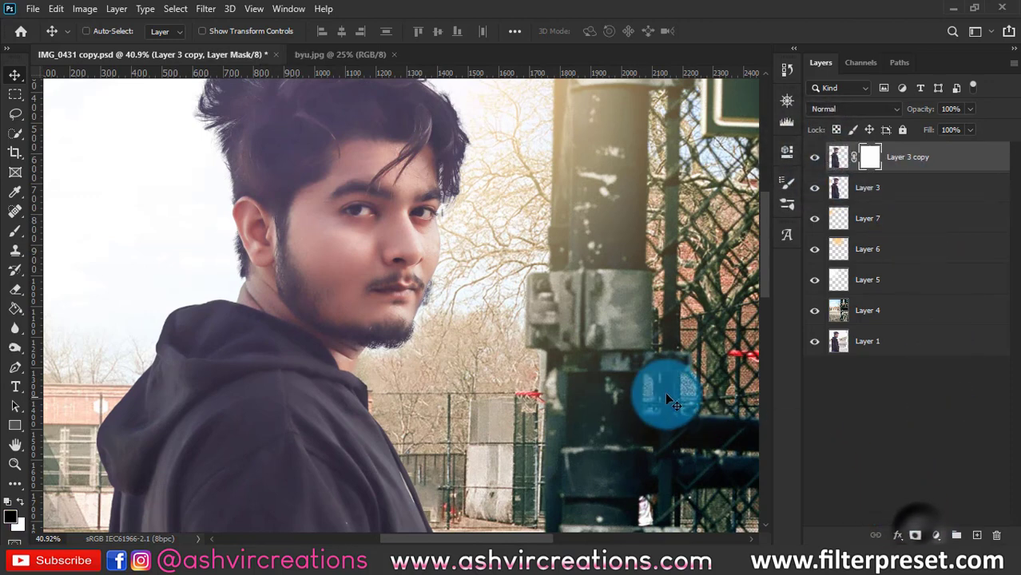
# Give the smoothed copy an inverted black layer mask and paint white over the facial skin with a 200 px soft brush.
pyautogui.hotkey('ctrl', 'i')
pyautogui.press('b')
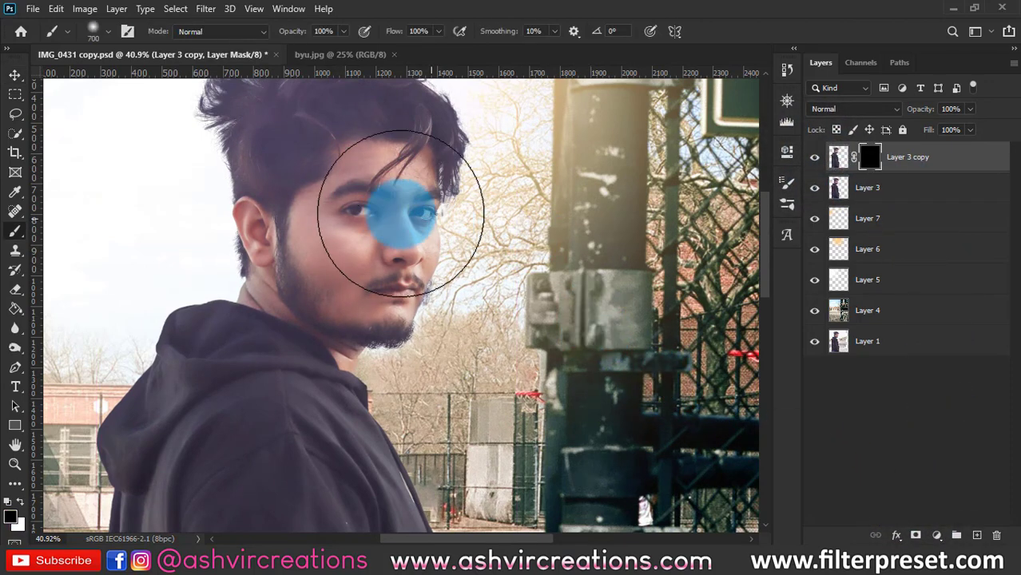
pyautogui.press('[')
pyautogui.press('[')
pyautogui.press('[')
pyautogui.press('[')
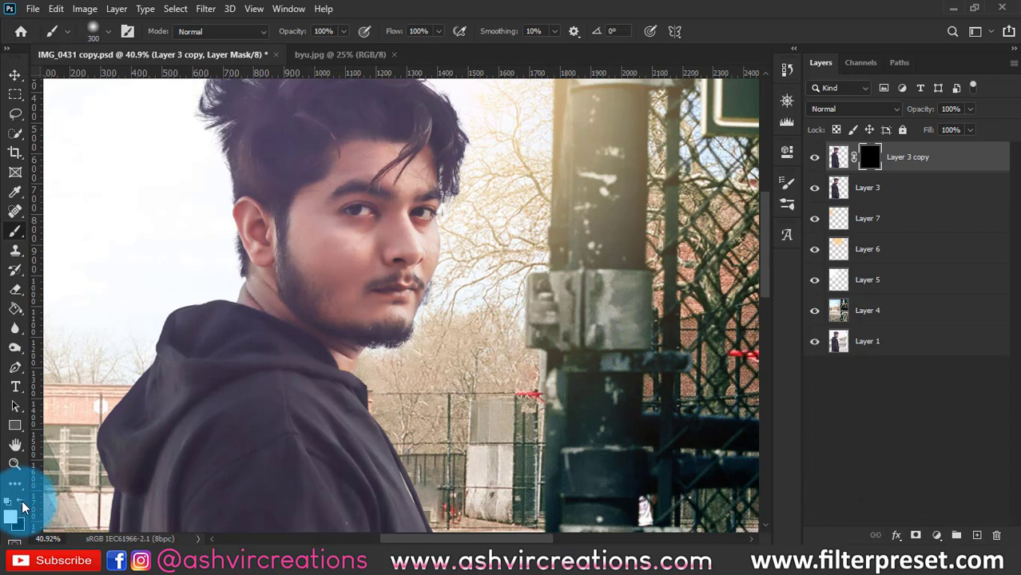
pyautogui.press('[')
pyautogui.scroll(2, 262, 217)
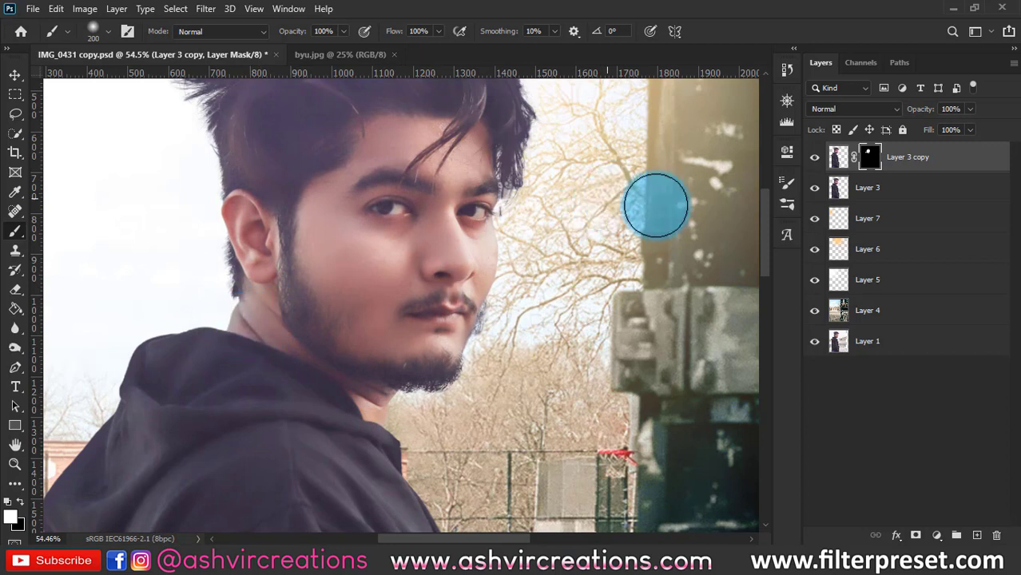
# Check the masked smoothing against the original face and merge the copy with the man's layer below it.
pyautogui.click(815, 158)
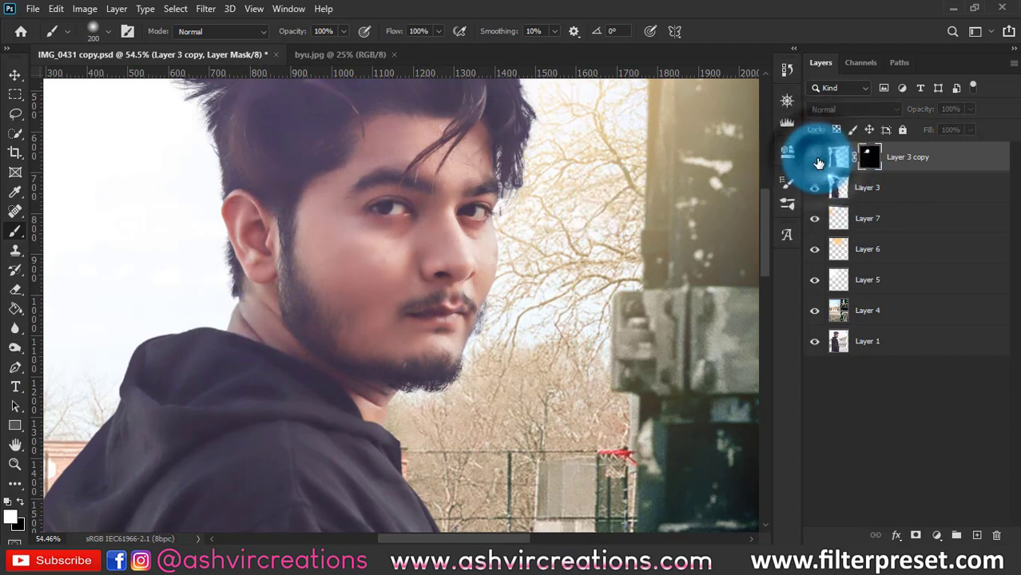
pyautogui.keyDown('shift'); pyautogui.click(864, 189); pyautogui.keyUp('shift')
pyautogui.hotkey('ctrl', 'e')
pyautogui.scroll(-5, 533, 294)
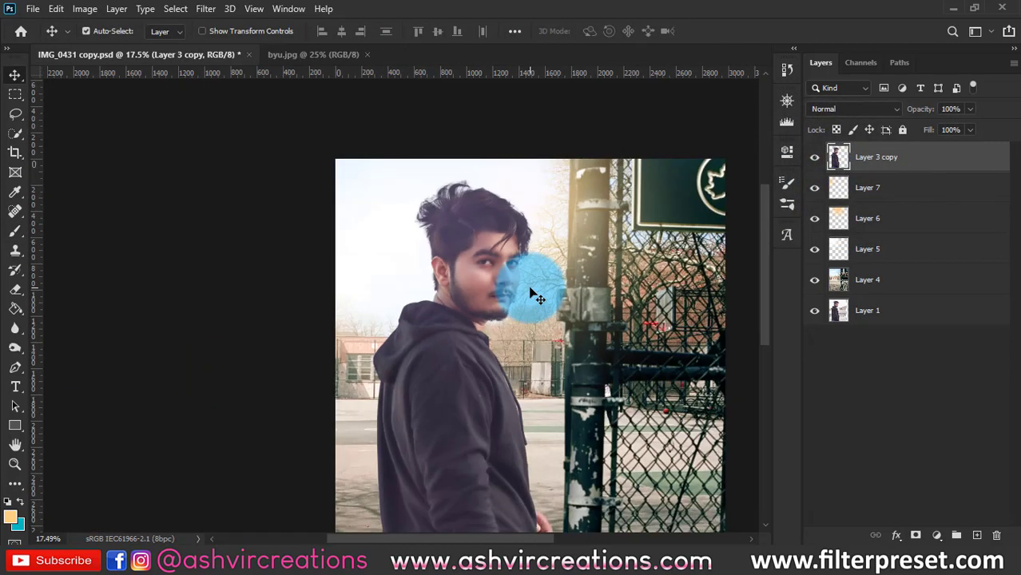
pyautogui.scroll(1, 534, 294)
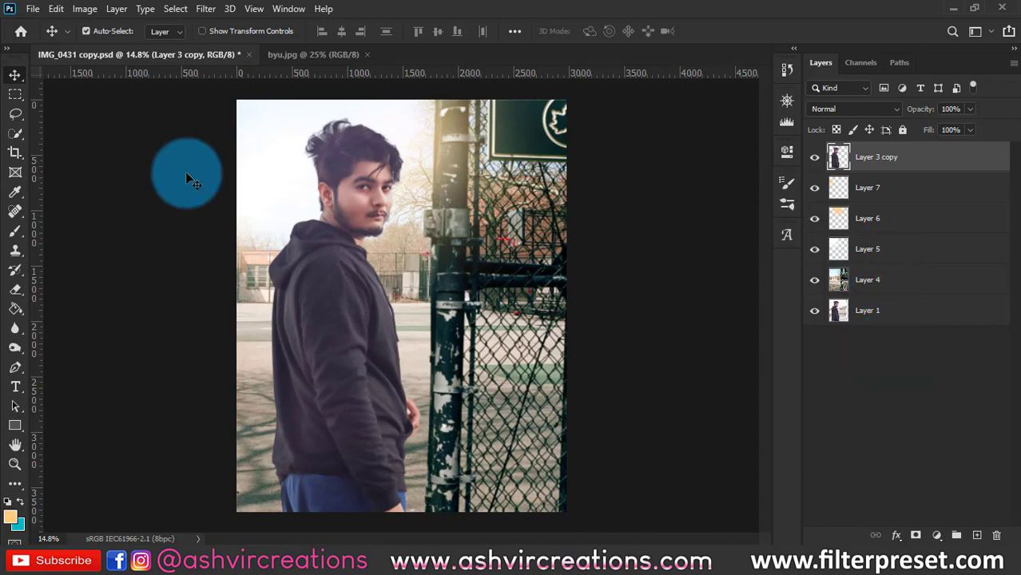
# Add a new layer on top and make a rectangular selection around the man's head and upper body.
pyautogui.scroll(3, 239, 180)
pyautogui.scroll(2, 471, 189)
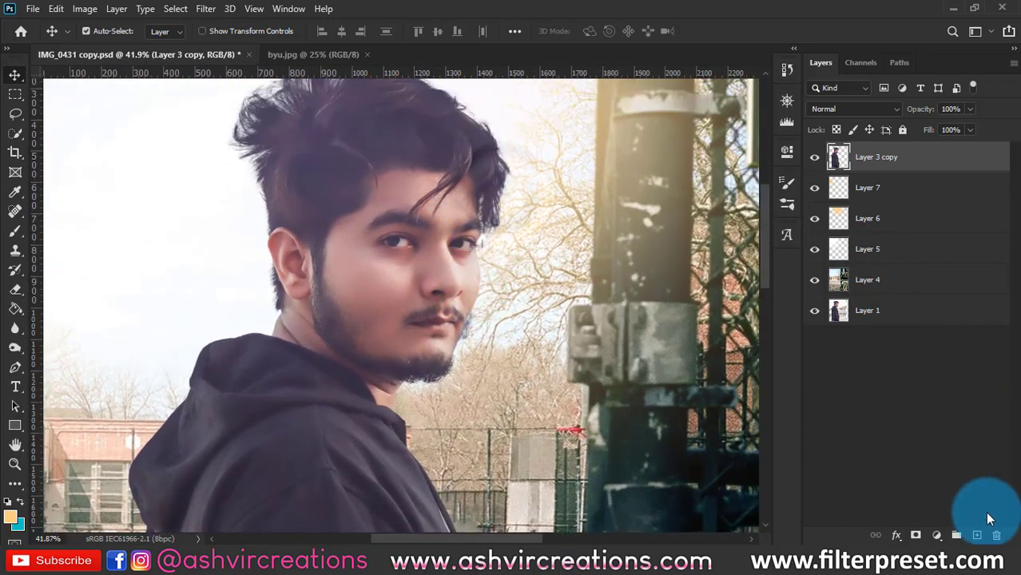
pyautogui.click(978, 536)
pyautogui.scroll(-1, 460, 266)
pyautogui.press('m')
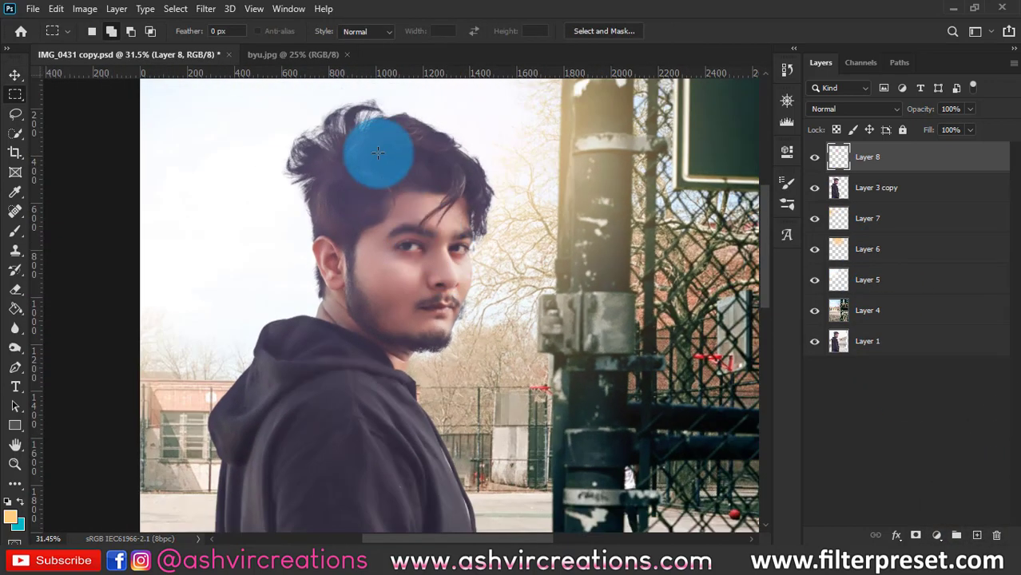
pyautogui.moveTo(230, 79); pyautogui.dragTo(599, 504)
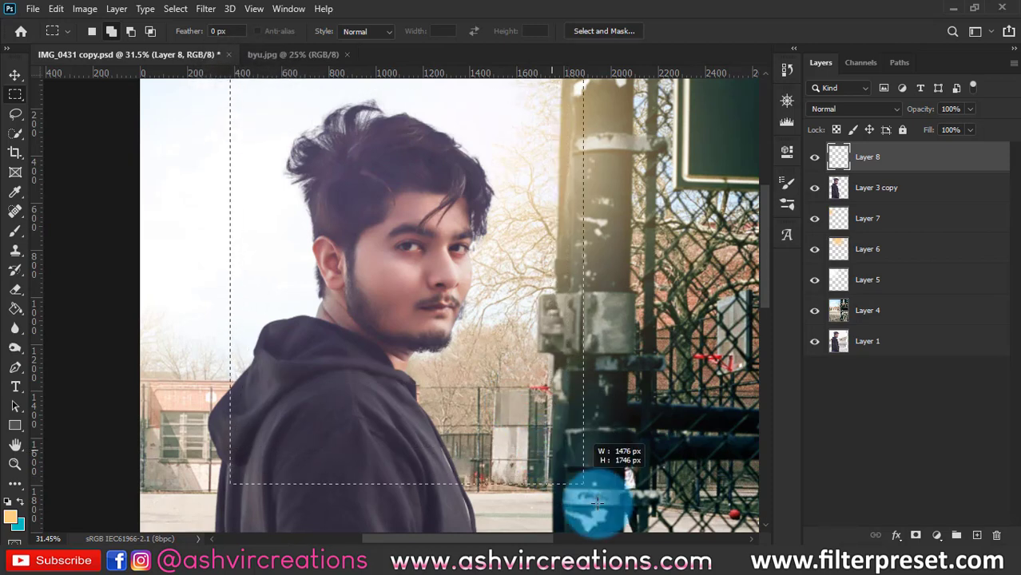
# Fill the selection on the new layer with 50% Gray in Normal mode at 100% opacity.
pyautogui.rightClick(414, 270)
pyautogui.click(457, 189)
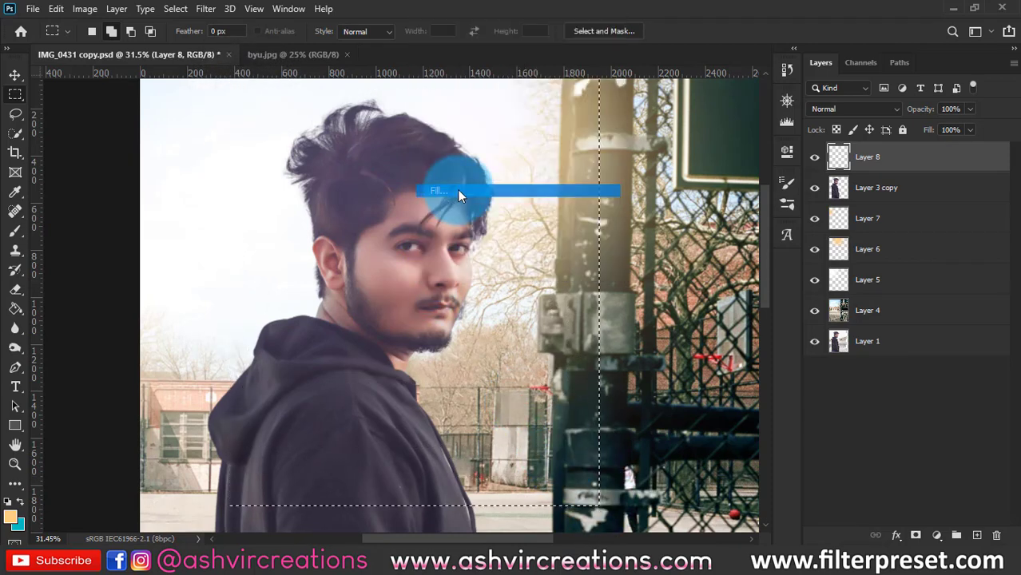
pyautogui.click(559, 131)
pyautogui.click(541, 258)
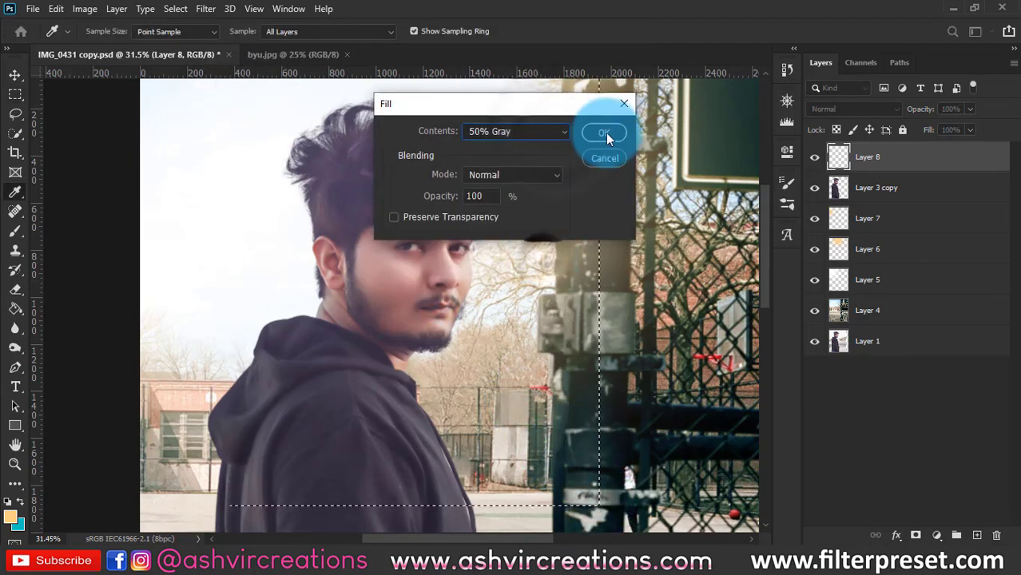
pyautogui.click(604, 133)
# Set the gray-filled layer's blend mode to Overlay and clear the rectangular selection.
pyautogui.click(818, 112)
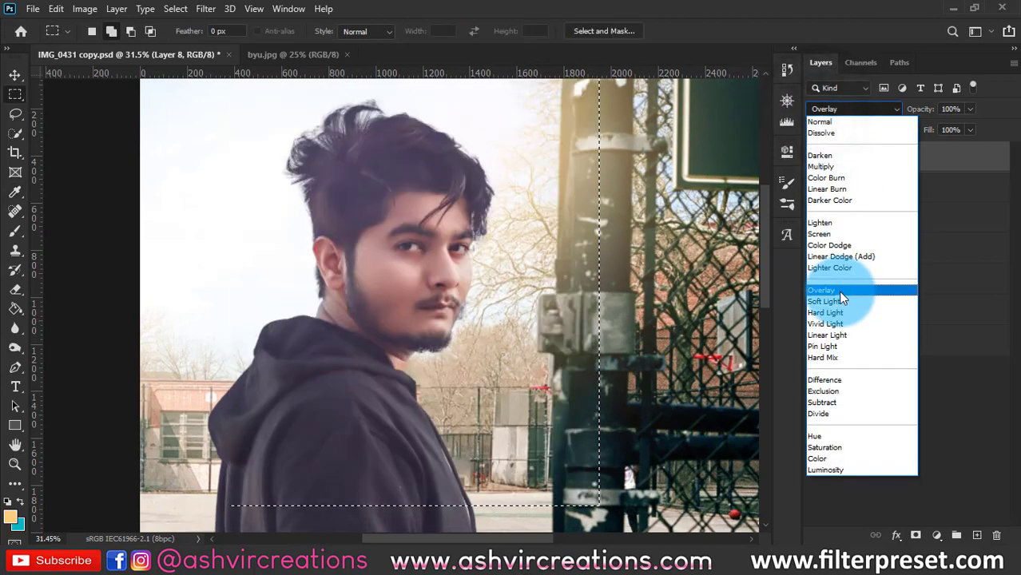
pyautogui.click(839, 293)
pyautogui.click(107, 291)
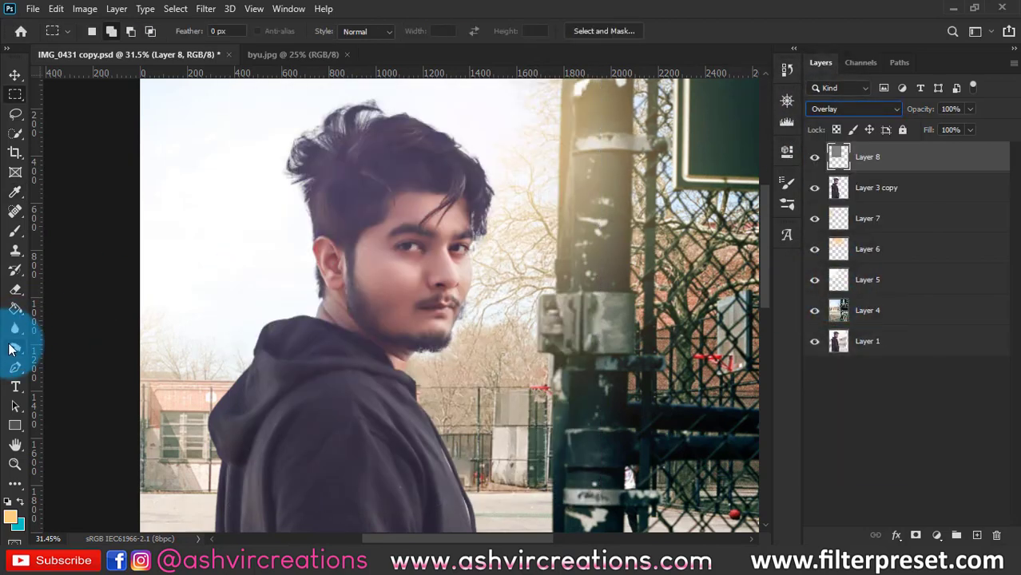
# Set up the Dodge tool with the Midtones range and 9% exposure.
pyautogui.click(11, 349)
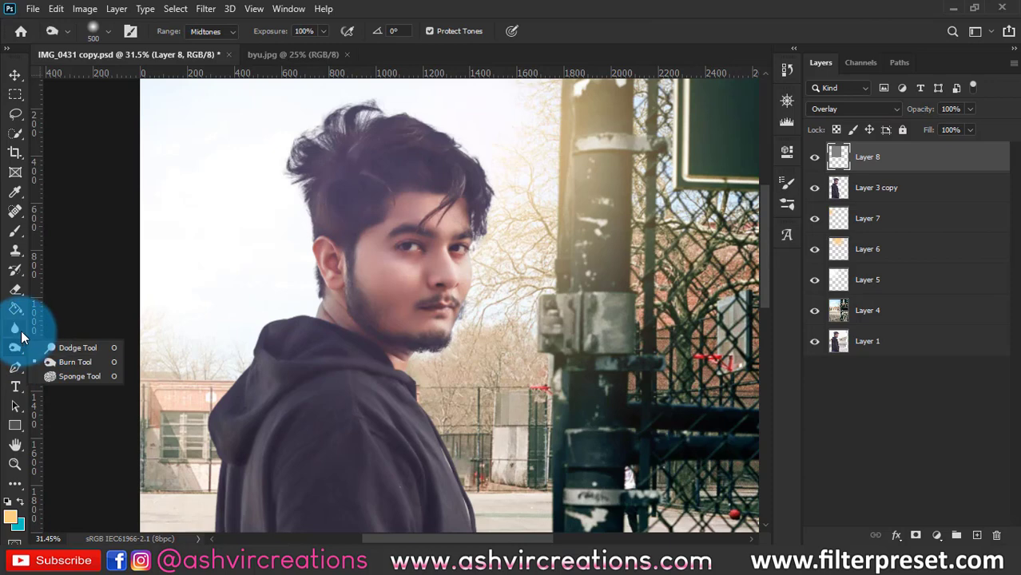
pyautogui.click(69, 350)
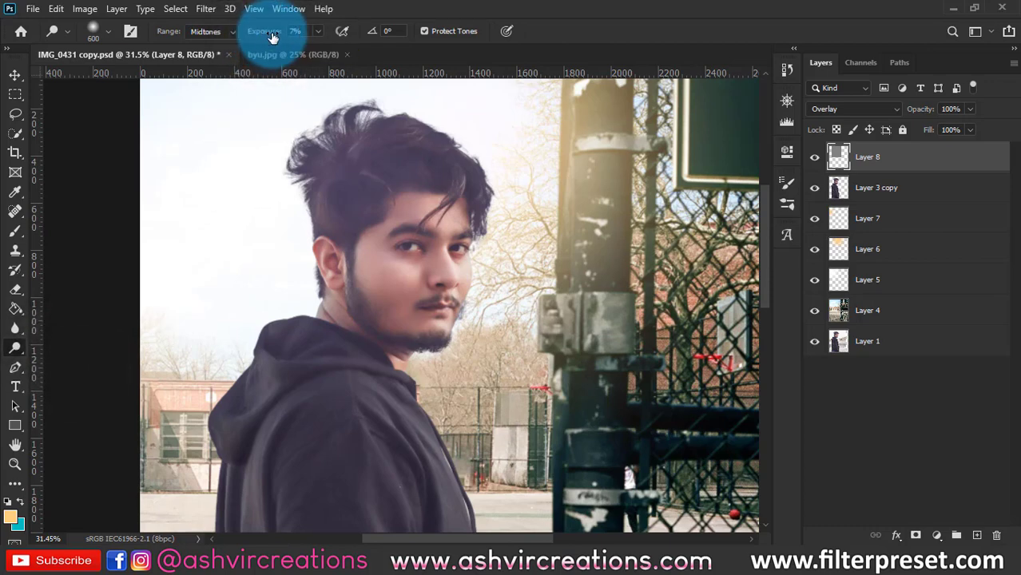
pyautogui.moveTo(271, 36); pyautogui.dragTo(270, 36)
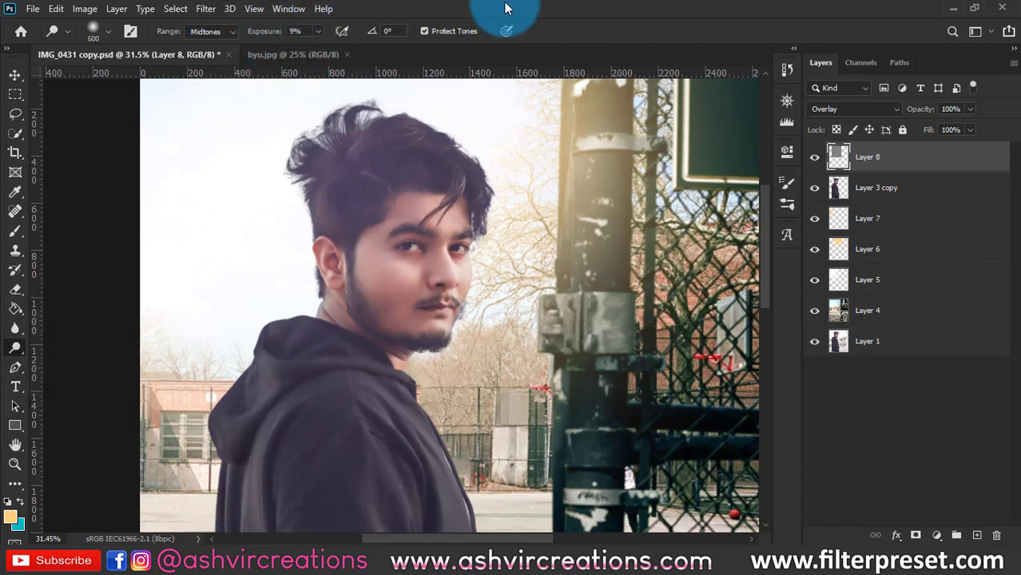
# Dodge the man's cheek on the gray layer, reducing the soft brush to 100 px.
pyautogui.scroll(4, 360, 301)
pyautogui.press('[')
pyautogui.press('[')
pyautogui.press('[')
pyautogui.press('[')
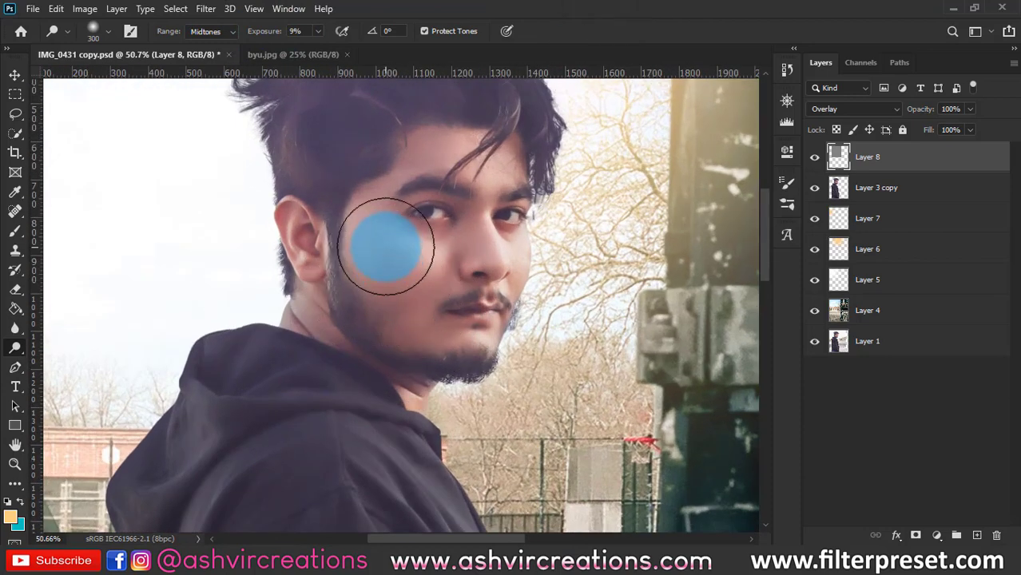
pyautogui.scroll(3, 388, 243)
pyautogui.press('[')
pyautogui.press('[')
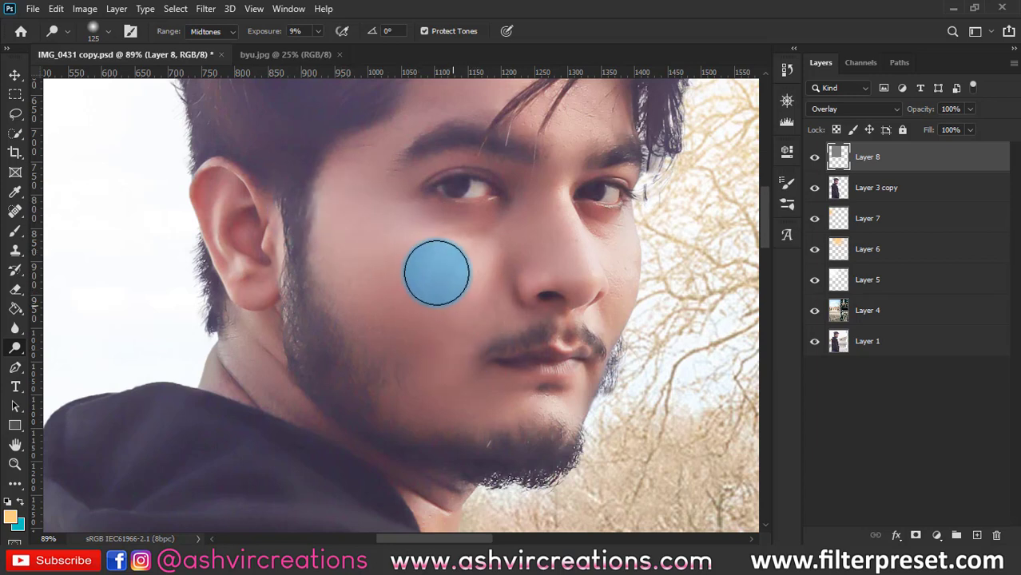
pyautogui.press('[')
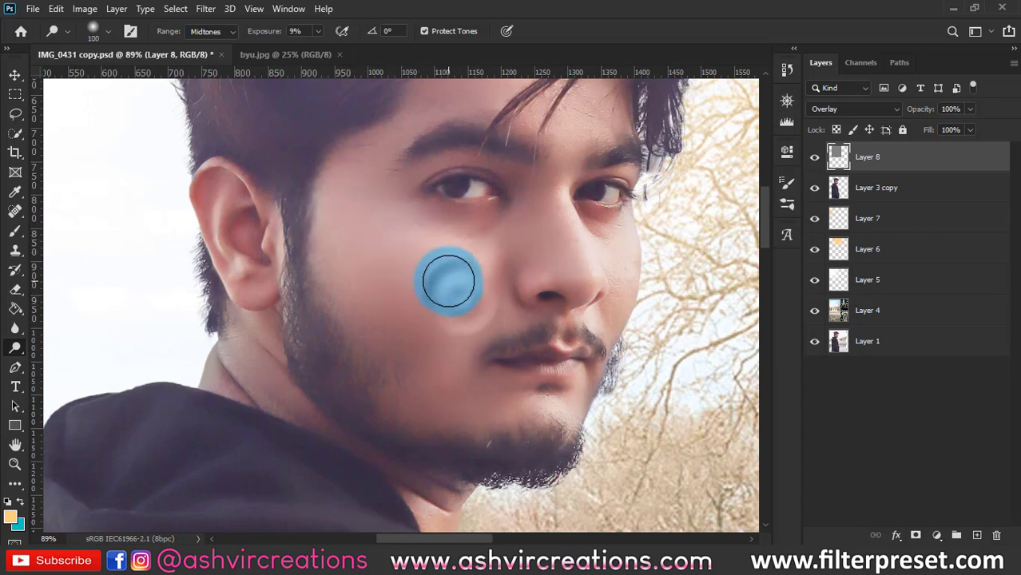
pyautogui.moveTo(448, 280); pyautogui.dragTo(455, 318)
pyautogui.scroll(-3, 472, 299)
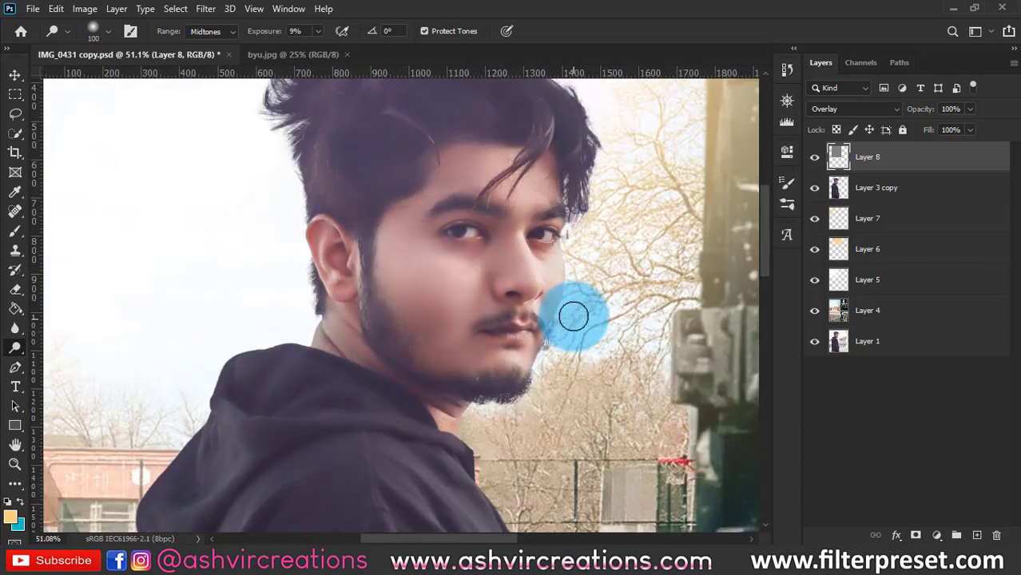
# Compare the face with and without the gray layer and dodge the cheek further toward the nose and mouth.
pyautogui.scroll(1, 559, 302)
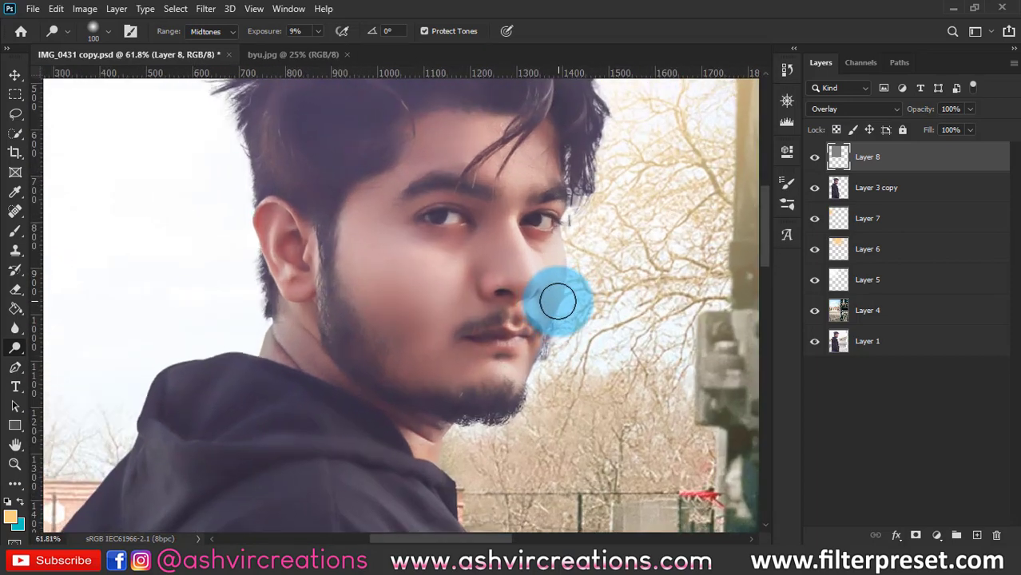
pyautogui.click(815, 157)
pyautogui.click(814, 158)
pyautogui.moveTo(406, 292)
pyautogui.mouseDown()
pyautogui.moveTo(444, 280)
pyautogui.moveTo(467, 312)
pyautogui.moveTo(387, 272)
pyautogui.moveTo(417, 286)
pyautogui.moveTo(438, 365)
pyautogui.moveTo(654, 260)
pyautogui.moveTo(645, 250)
pyautogui.moveTo(461, 292)
pyautogui.mouseUp()
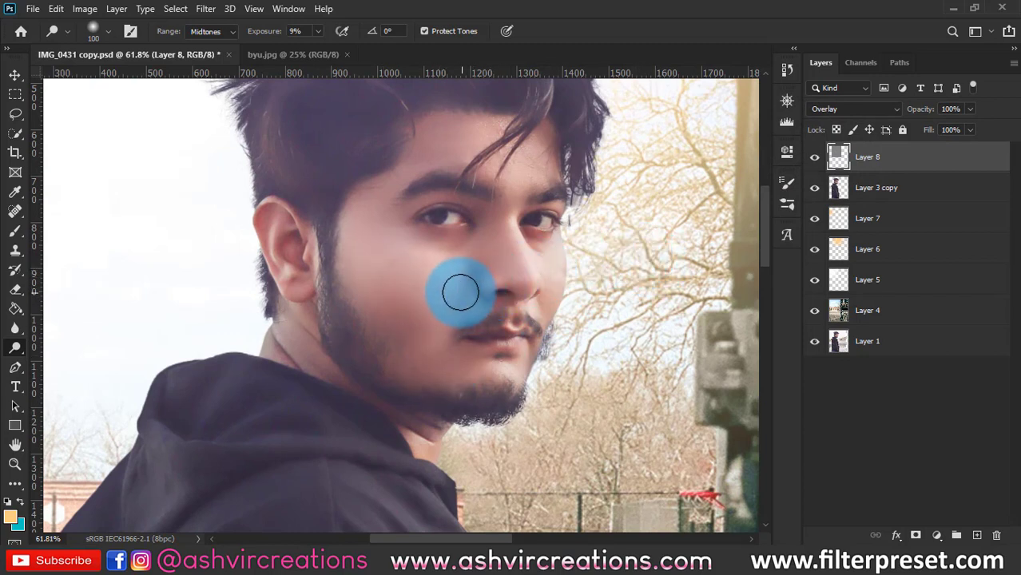
pyautogui.moveTo(465, 336)
pyautogui.mouseDown()
pyautogui.moveTo(370, 278)
pyautogui.moveTo(428, 290)
pyautogui.moveTo(353, 215)
pyautogui.moveTo(414, 260)
pyautogui.moveTo(515, 271)
pyautogui.moveTo(576, 264)
pyautogui.moveTo(843, 222)
pyautogui.moveTo(877, 153)
pyautogui.moveTo(820, 152)
pyautogui.mouseUp()
pyautogui.scroll(-2, 510, 269)
pyautogui.scroll(2, 531, 229)
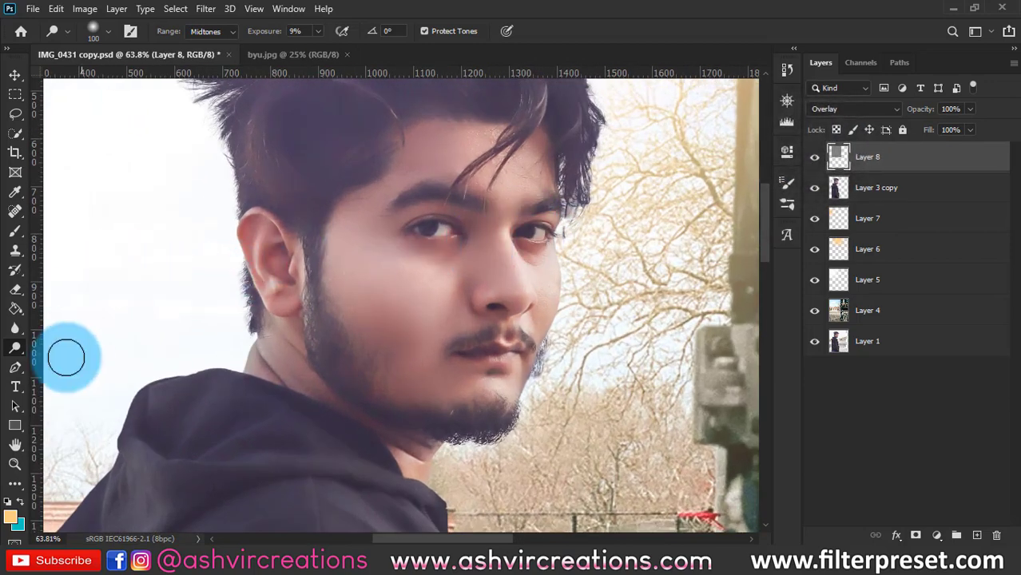
# Burn the cheek and mouth-side shadows with the Burn tool at Midtones, 19% exposure, using a brush of about 100 to 125 px.
pyautogui.rightClick(15, 347)
pyautogui.click(61, 364)
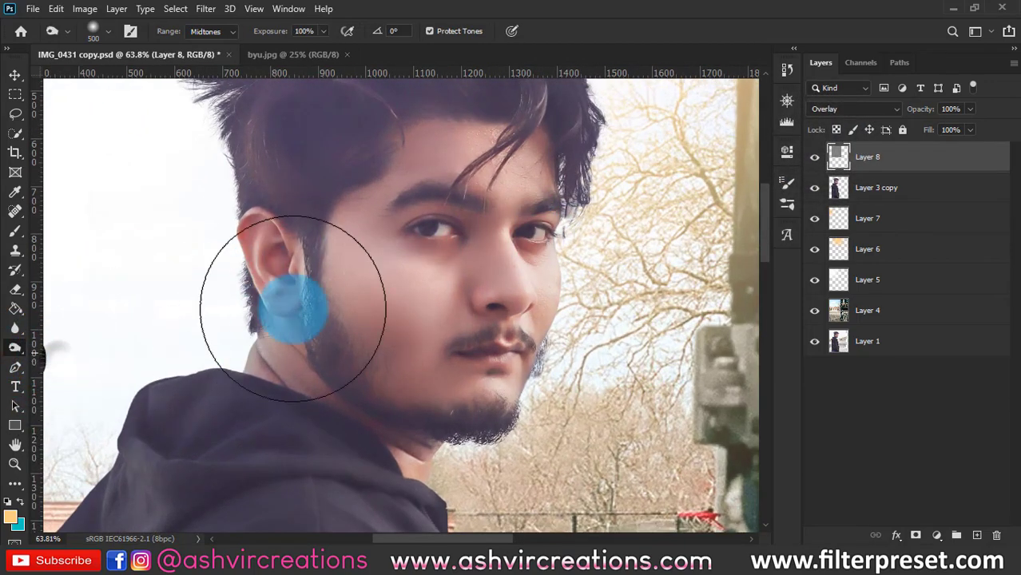
pyautogui.scroll(1, 376, 276)
pyautogui.moveTo(268, 30); pyautogui.dragTo(163, 26)
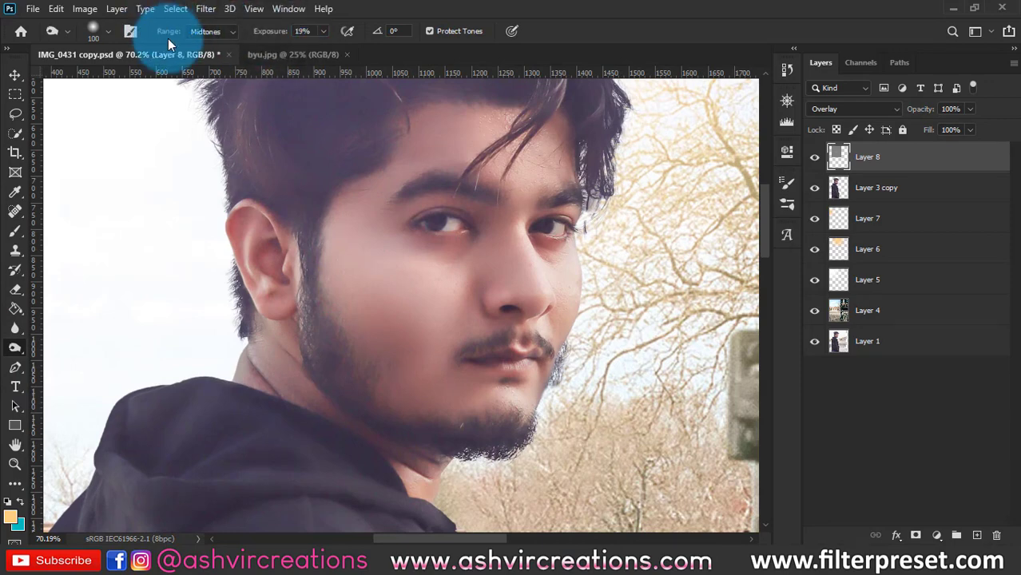
pyautogui.moveTo(357, 283); pyautogui.dragTo(392, 298)
pyautogui.scroll(-3, 511, 352)
pyautogui.press('[')
pyautogui.moveTo(461, 325)
pyautogui.mouseDown()
pyautogui.moveTo(340, 278)
pyautogui.moveTo(435, 385)
pyautogui.moveTo(458, 384)
pyautogui.moveTo(444, 380)
pyautogui.moveTo(539, 309)
pyautogui.mouseUp()
pyautogui.scroll(-4, 539, 310)
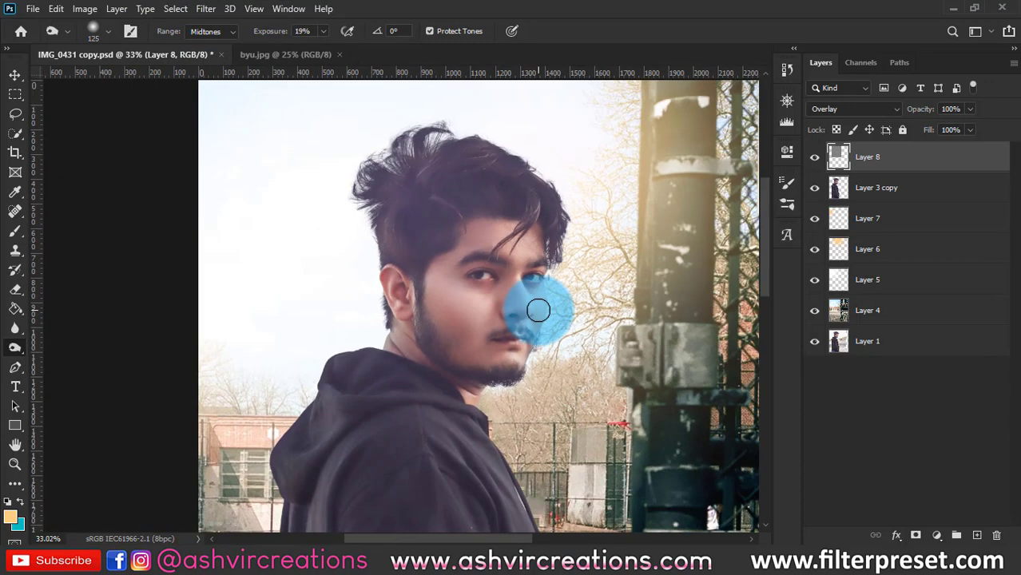
# Compare the portrait with and without the dodge-and-burn layer and inspect the shading on the face.
pyautogui.click(815, 157)
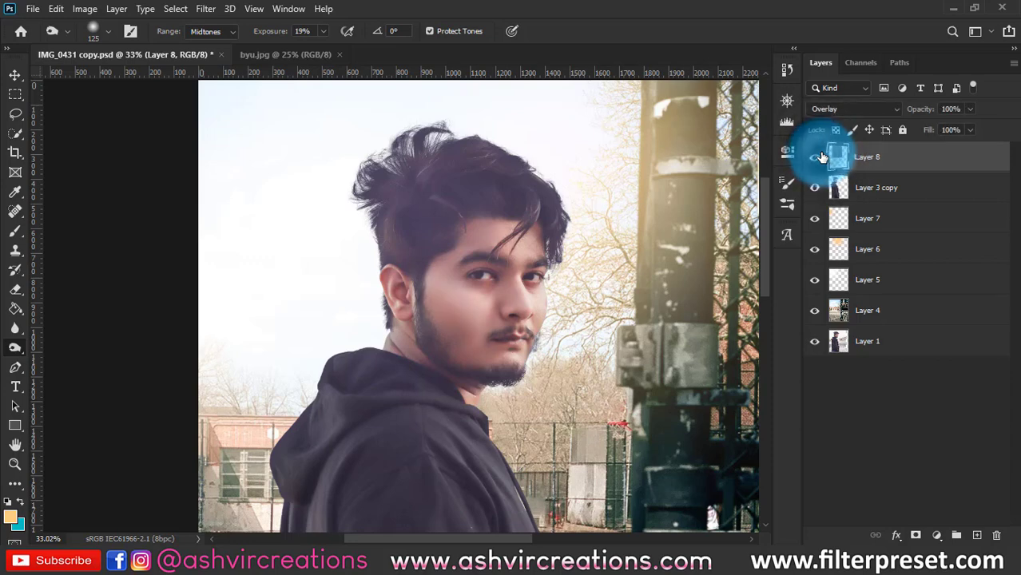
pyautogui.click(814, 157)
pyautogui.scroll(1, 547, 216)
pyautogui.scroll(-3, 558, 216)
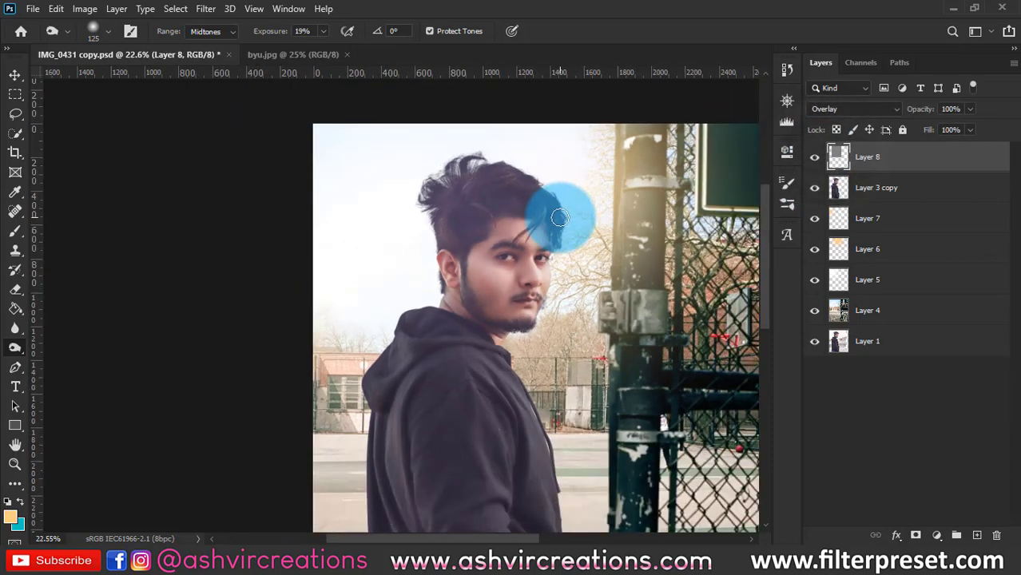
pyautogui.scroll(5, 516, 262)
pyautogui.press('v')
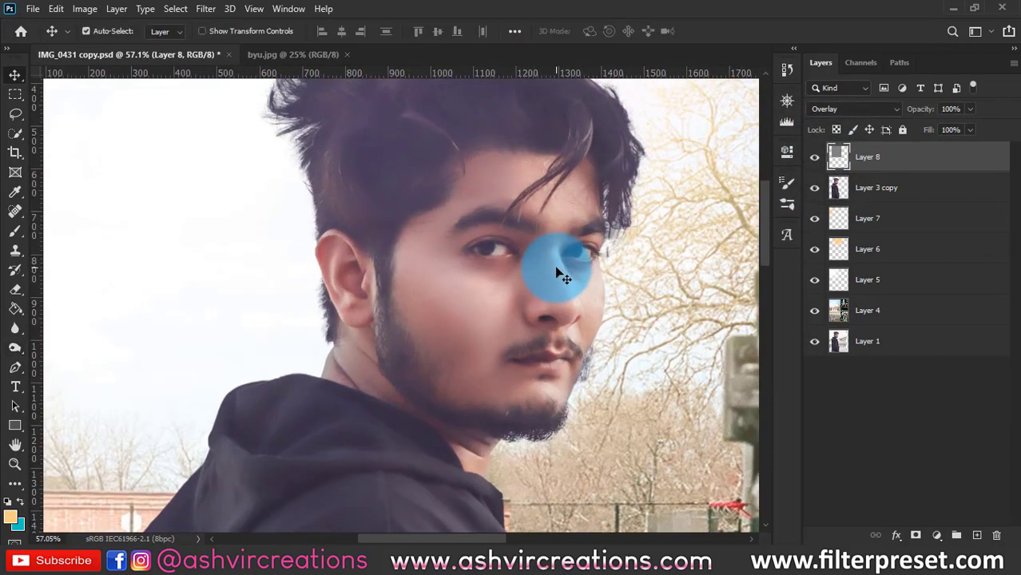
pyautogui.scroll(-2, 558, 271)
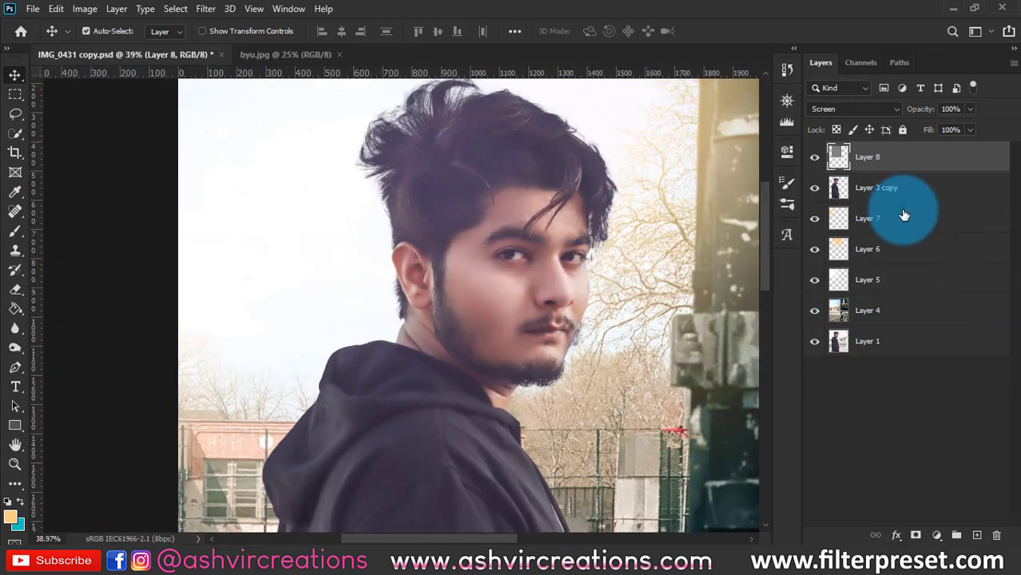
# Add a new layer directly above Layer 7 and set the Brush tool's foreground color to near-white fffdfb.
pyautogui.click(903, 215)
pyautogui.hotkey('ctrl', 'shift', 'alt', 'n')
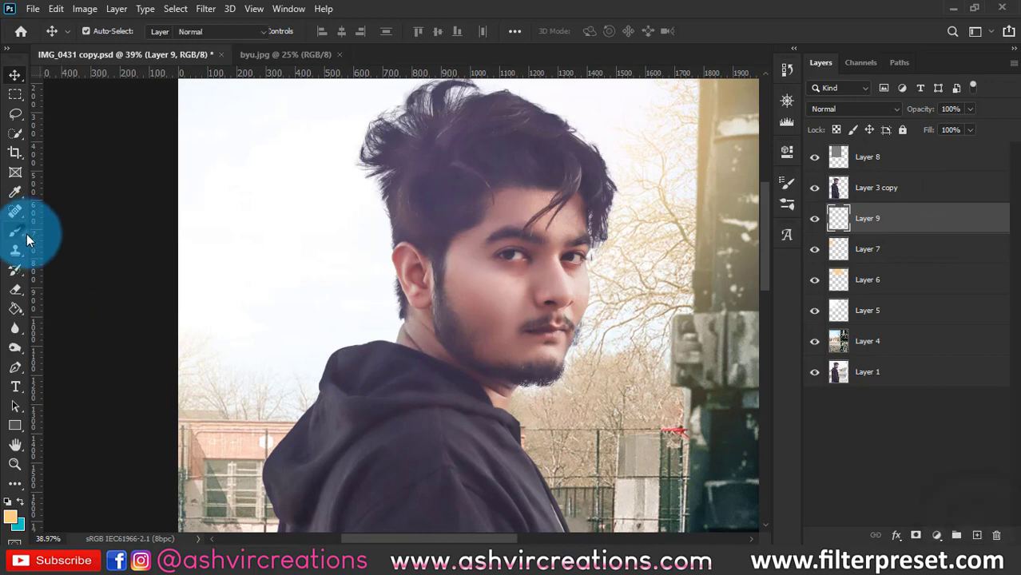
pyautogui.click(26, 233)
pyautogui.click(11, 515)
pyautogui.click(522, 107)
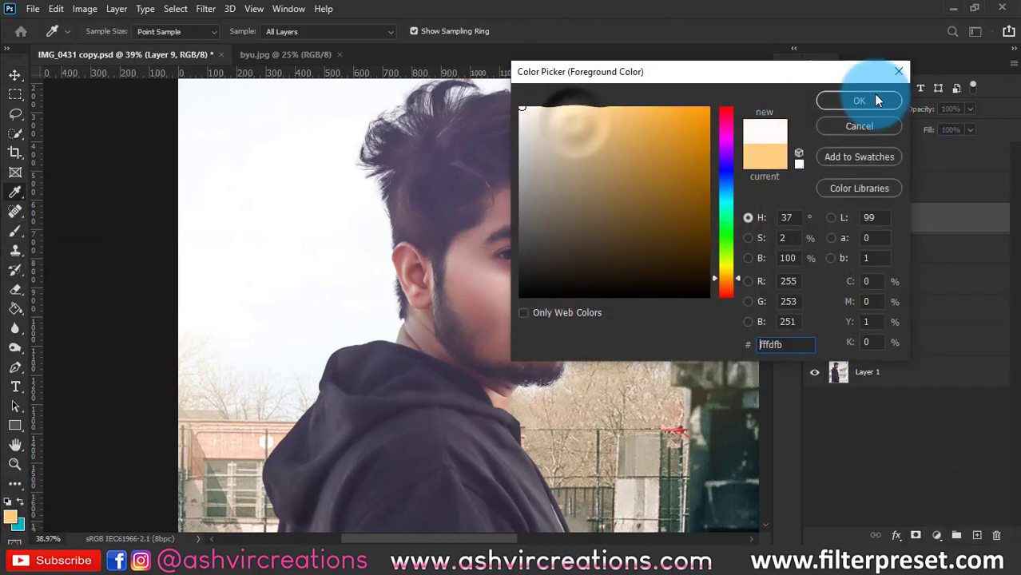
pyautogui.click(830, 100)
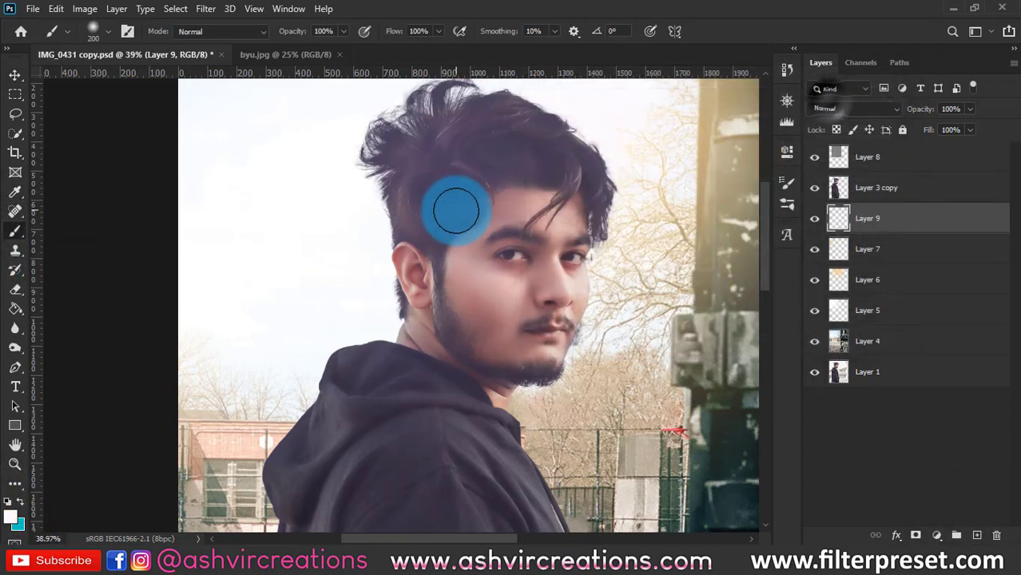
# Enlarge the soft brush and paint a white glow behind the man's face on the new layer.
pyautogui.press(']')
pyautogui.press(']')
pyautogui.press(']')
pyautogui.press(']')
pyautogui.press(']')
pyautogui.press(']')
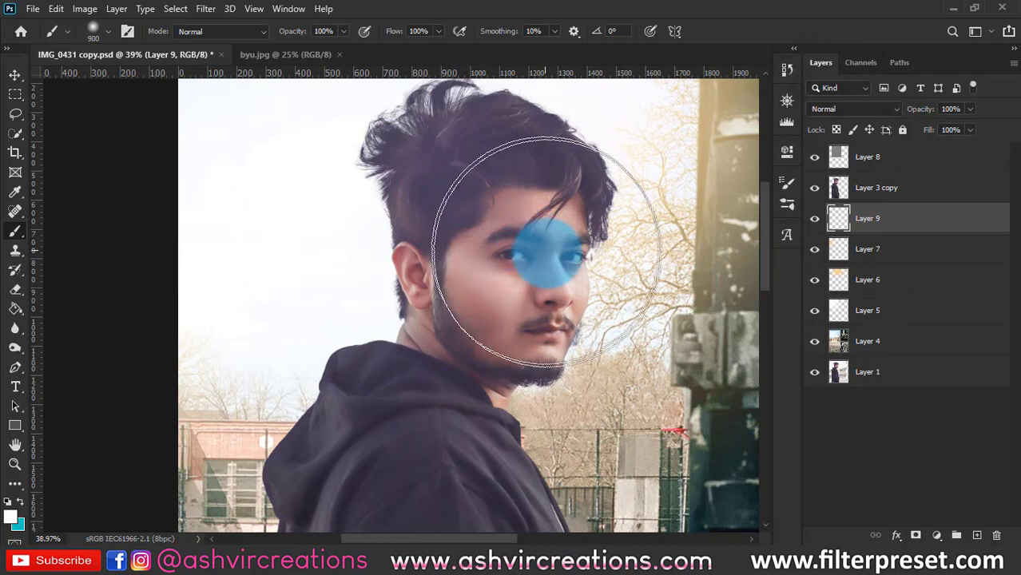
pyautogui.press('v')
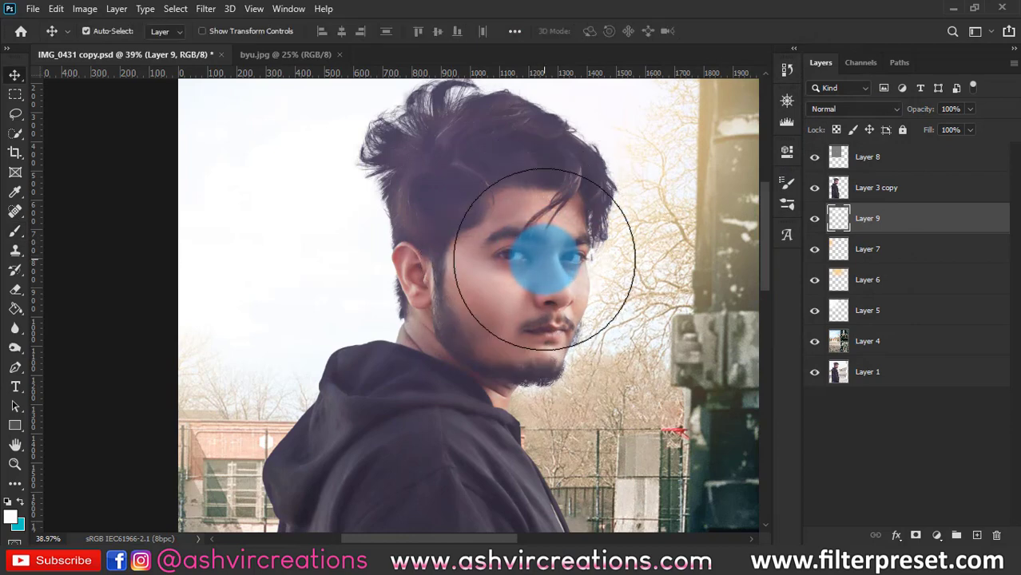
# Scale the white glow up to about 127% around the man's head and upper body.
pyautogui.hotkey('ctrl', 't')
pyautogui.moveTo(747, 471); pyautogui.dragTo(596, 335)
pyautogui.scroll(-3, 611, 383)
pyautogui.scroll(-2, 596, 335)
pyautogui.scroll(2, 391, 207)
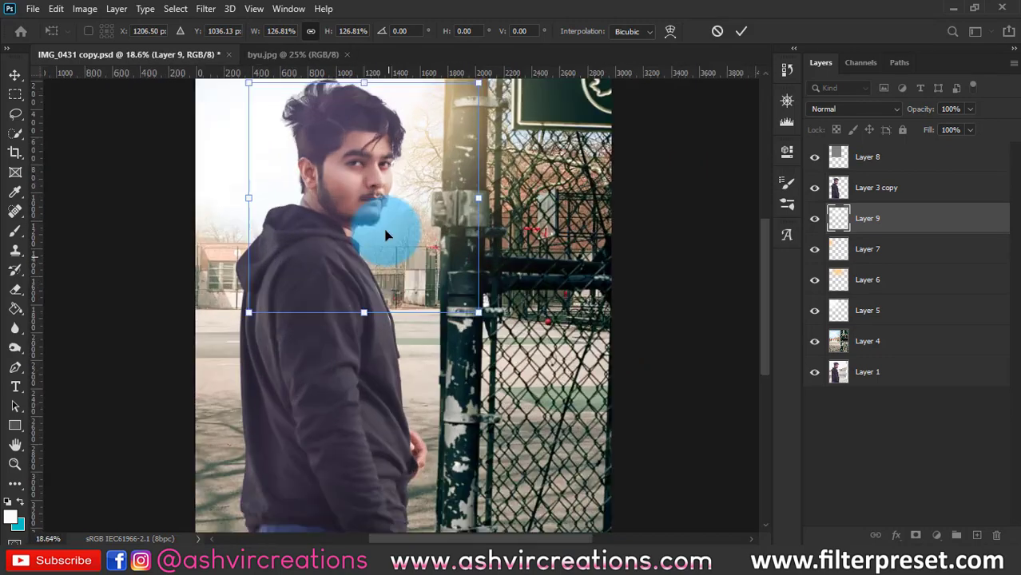
pyautogui.doubleClick(393, 194)
pyautogui.scroll(-2, 393, 194)
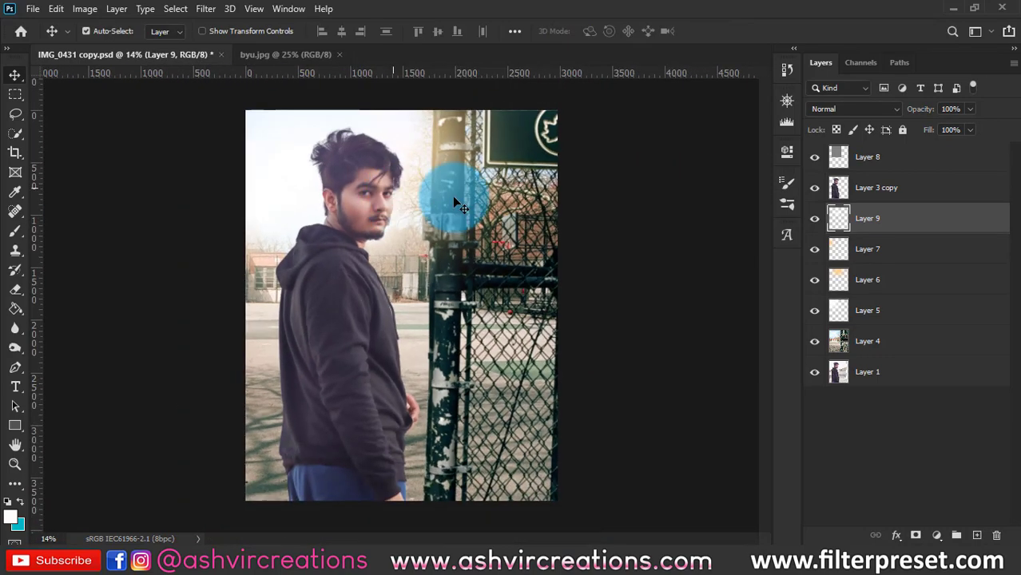
# Merge all layers from Layer 8 down to Layer 4 into one, leaving Layer 1 separate.
pyautogui.click(909, 164)
pyautogui.click(885, 344)
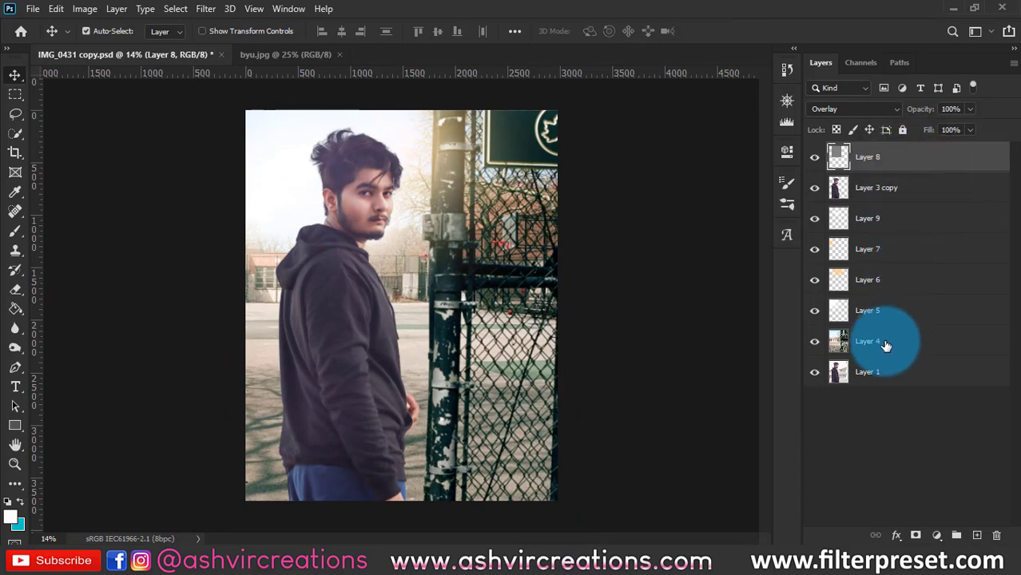
pyautogui.rightClick(891, 345)
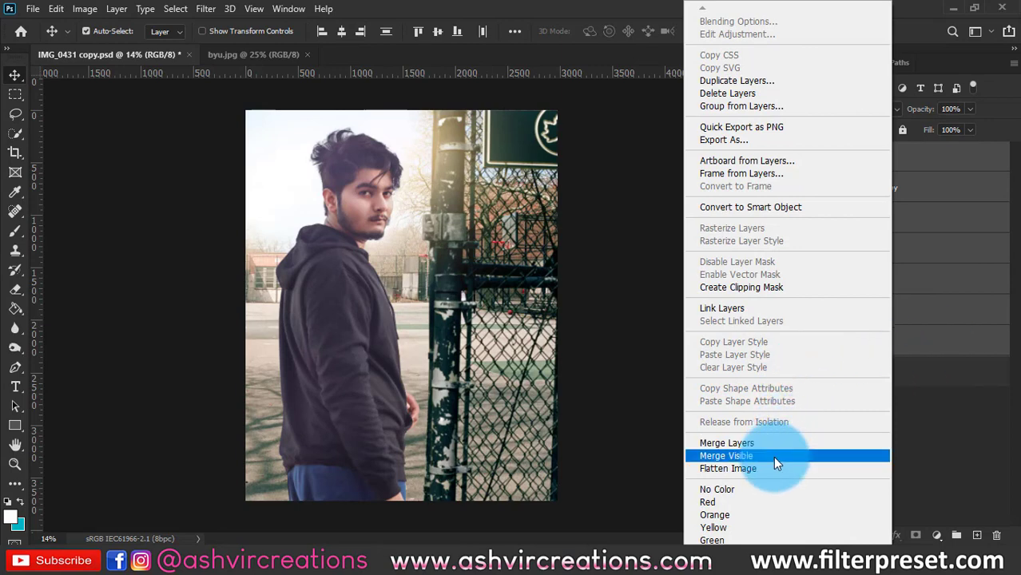
pyautogui.click(772, 443)
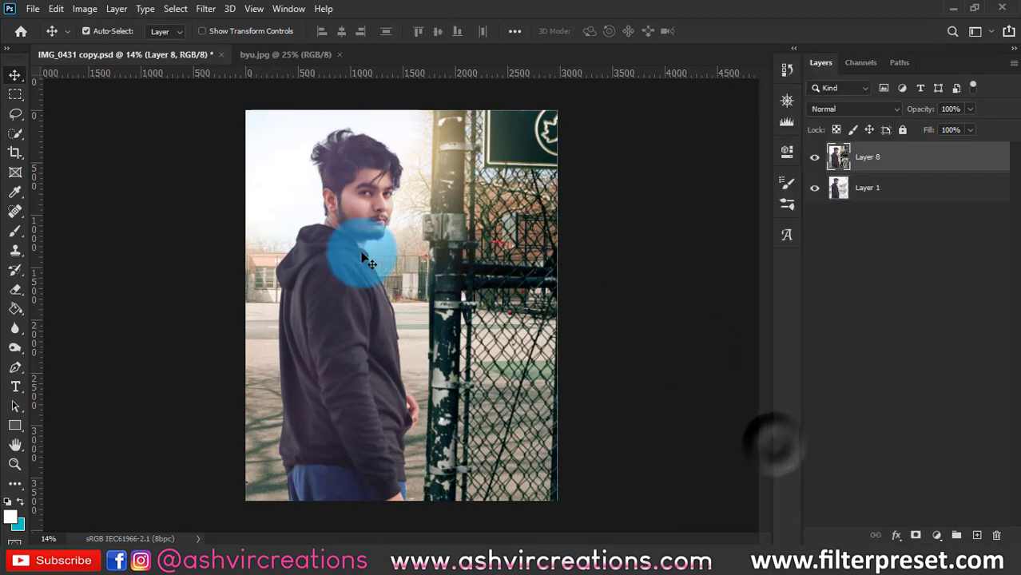
pyautogui.click(16, 153)
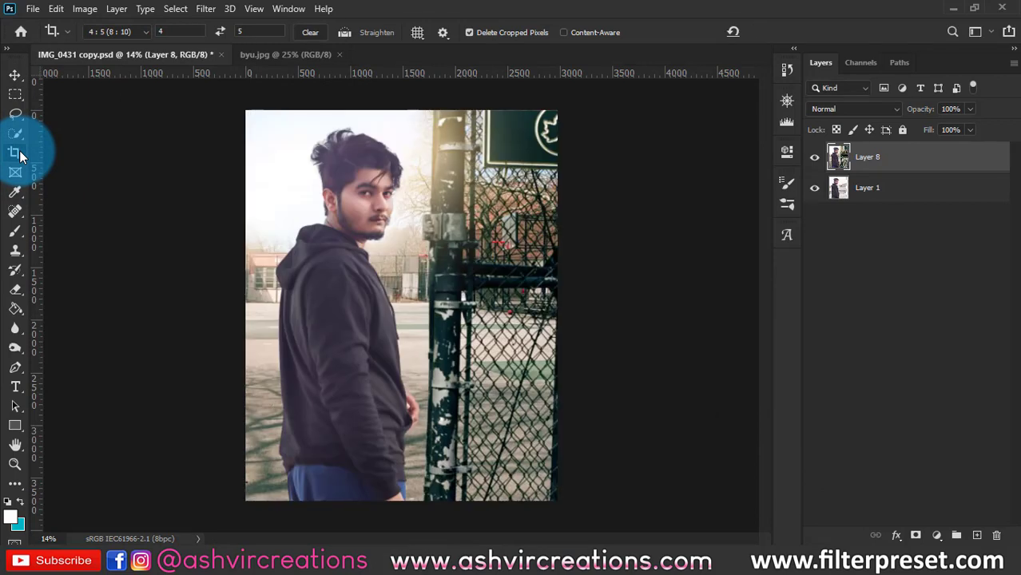
pyautogui.click(308, 157)
pyautogui.press('v')
# Open the merged layer in the Camera Raw filter and set Contrast to +34, Highlights to +14 and Shadows to -8.
pyautogui.click(205, 9)
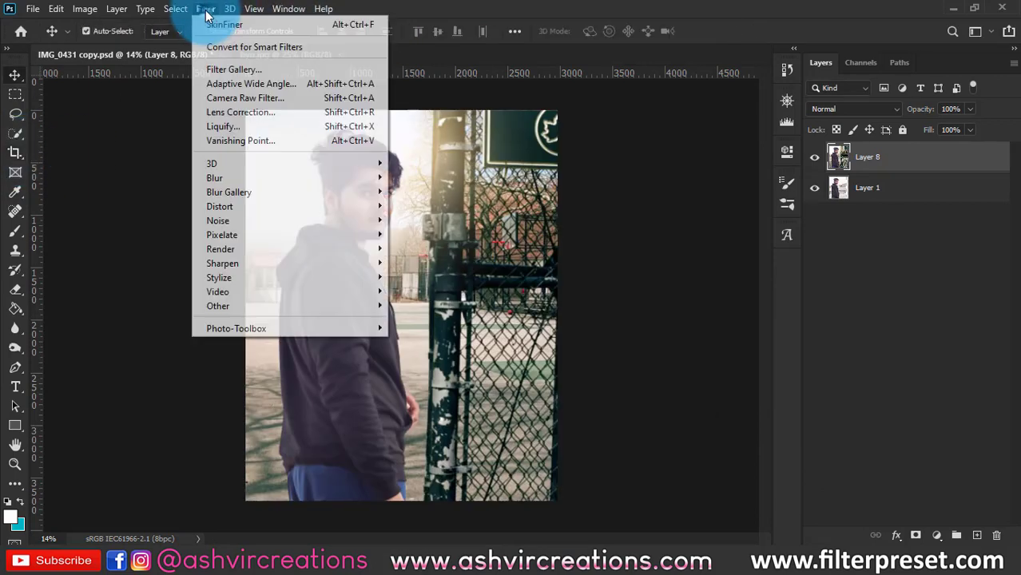
pyautogui.click(231, 98)
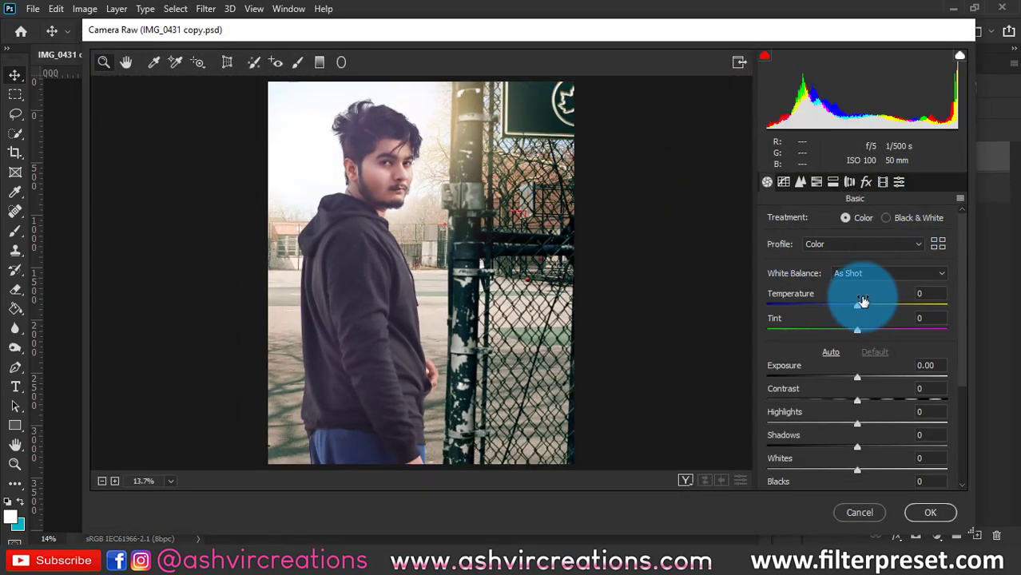
pyautogui.moveTo(877, 400); pyautogui.dragTo(849, 453)
pyautogui.scroll(-3, 851, 453)
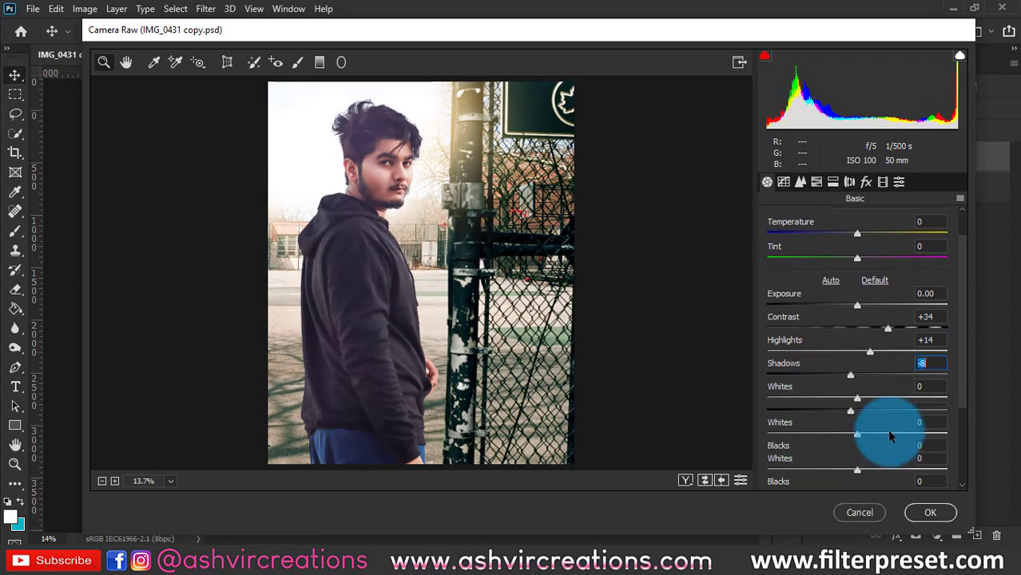
# Set Blacks to -16 and Clarity to +7 in the Camera Raw basic adjustments.
pyautogui.moveTo(857, 425)
pyautogui.mouseDown()
pyautogui.moveTo(828, 420)
pyautogui.moveTo(842, 422)
pyautogui.mouseUp()
pyautogui.moveTo(862, 479)
pyautogui.mouseDown()
pyautogui.moveTo(870, 482)
pyautogui.moveTo(860, 479)
pyautogui.mouseUp()
pyautogui.click(870, 482)
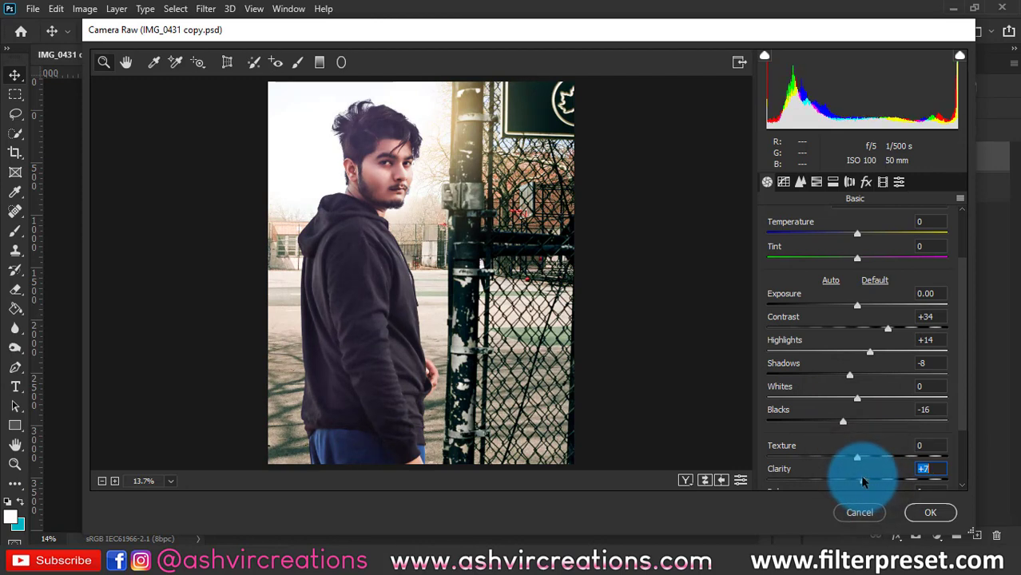
# Set the Blue Primary hue to -28 in the Camera Raw calibration settings.
pyautogui.click(882, 183)
pyautogui.moveTo(843, 465)
pyautogui.mouseDown()
pyautogui.moveTo(818, 466)
pyautogui.moveTo(829, 464)
pyautogui.mouseUp()
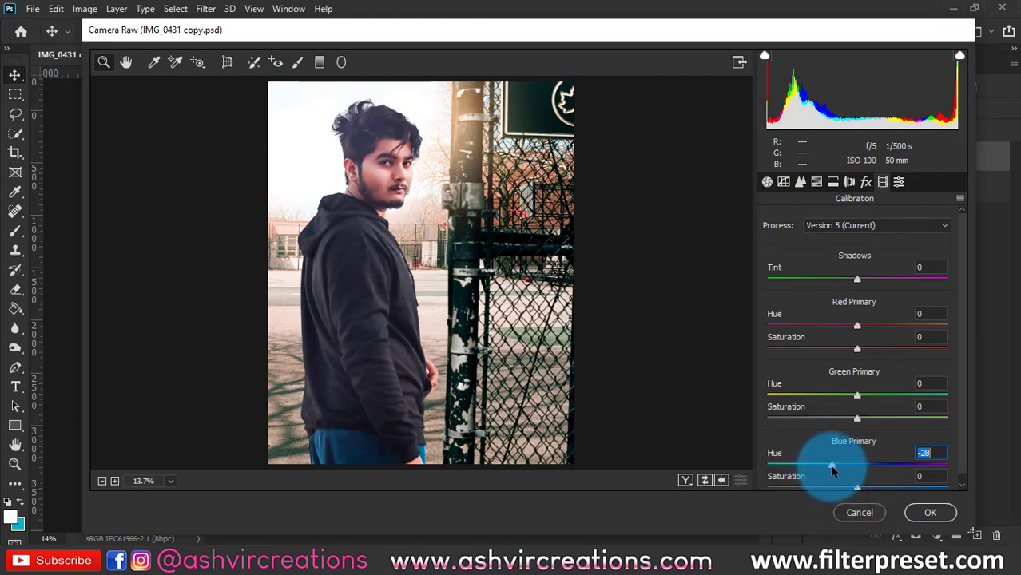
# Set the HSL hue of Oranges to +8 and Reds to +48, checking the skin tone on the man's face.
pyautogui.click(816, 182)
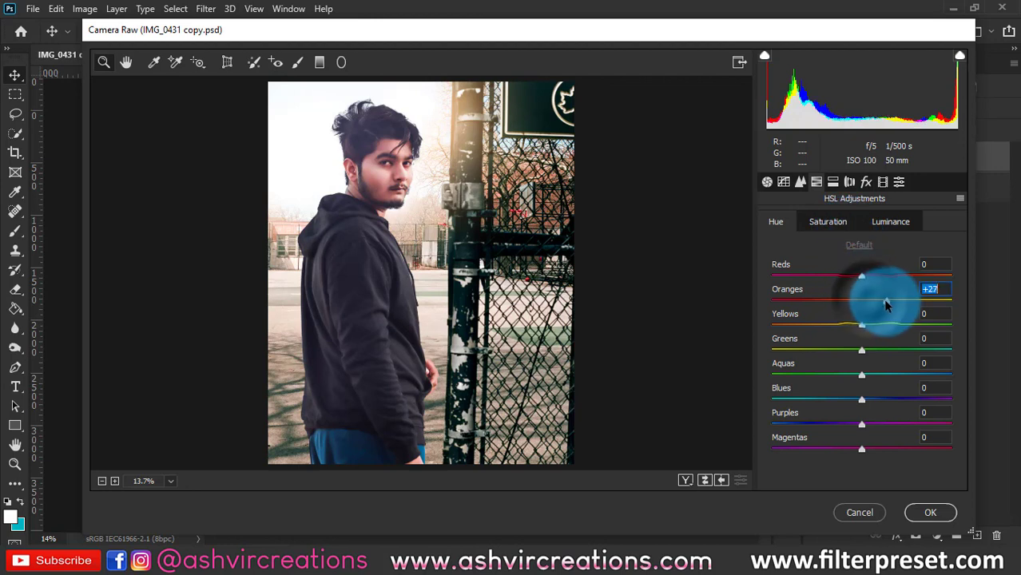
pyautogui.moveTo(885, 303); pyautogui.dragTo(906, 286)
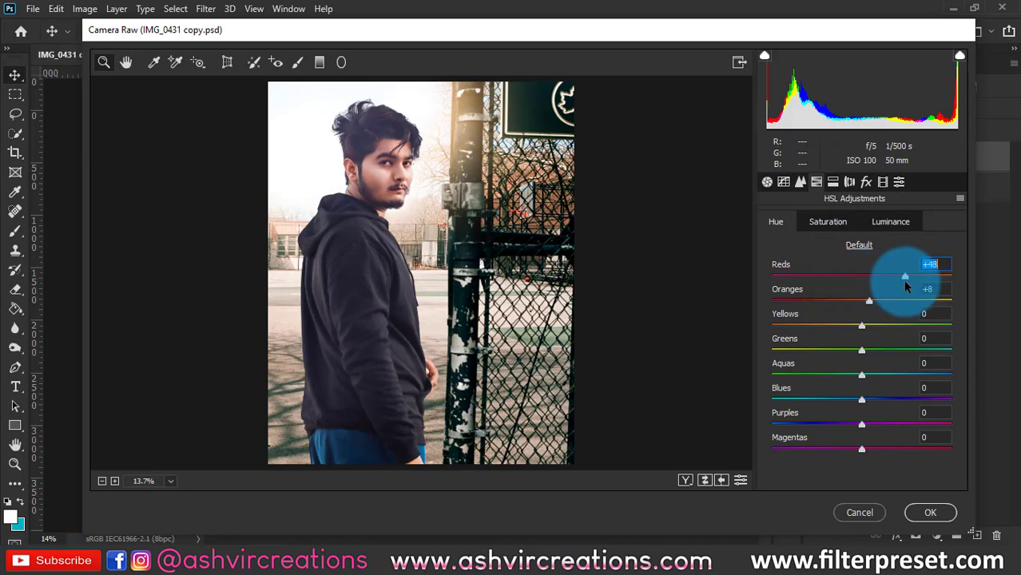
pyautogui.moveTo(373, 178); pyautogui.dragTo(404, 218)
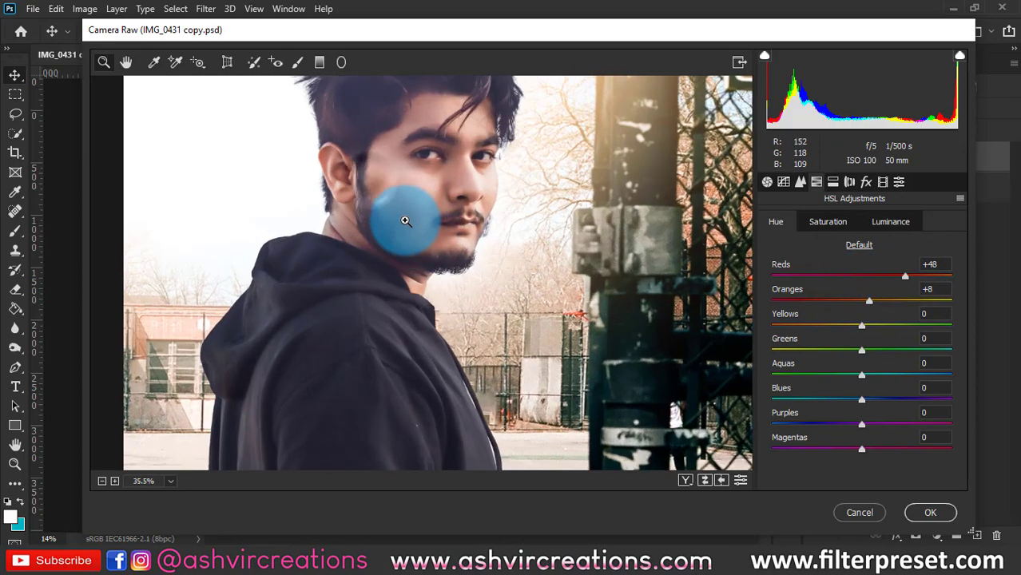
pyautogui.moveTo(467, 297); pyautogui.dragTo(436, 327)
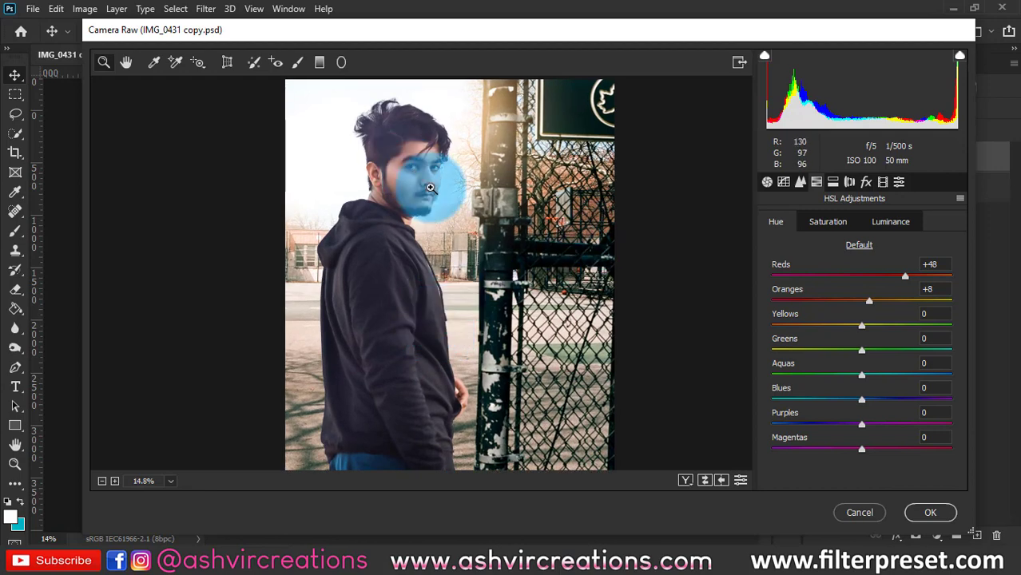
pyautogui.moveTo(414, 182); pyautogui.dragTo(465, 228)
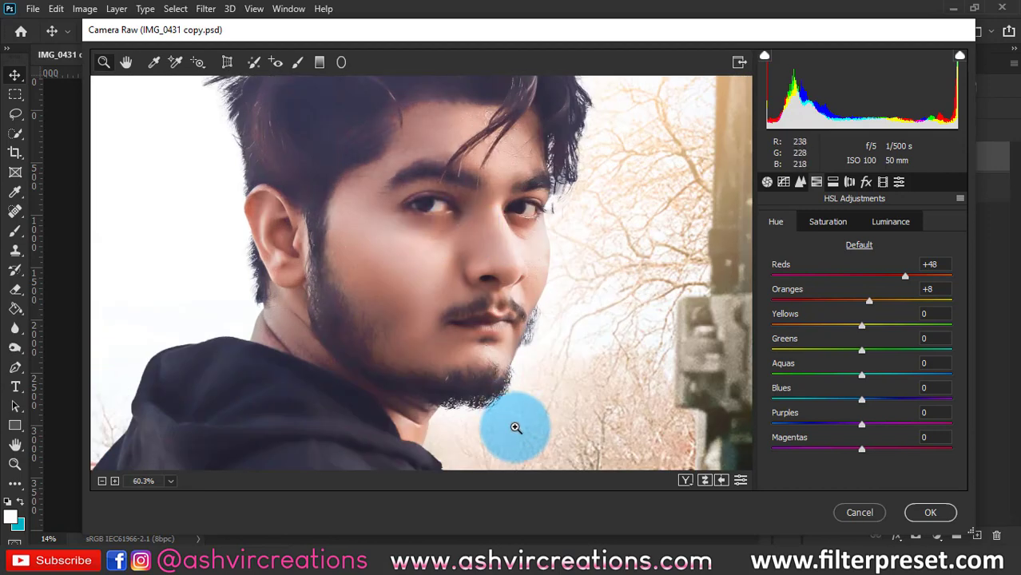
pyautogui.moveTo(515, 427); pyautogui.dragTo(444, 361)
# Refine the basic Camera Raw adjustments to Contrast +27, Blacks -26 and Shadows -27.
pyautogui.click(766, 181)
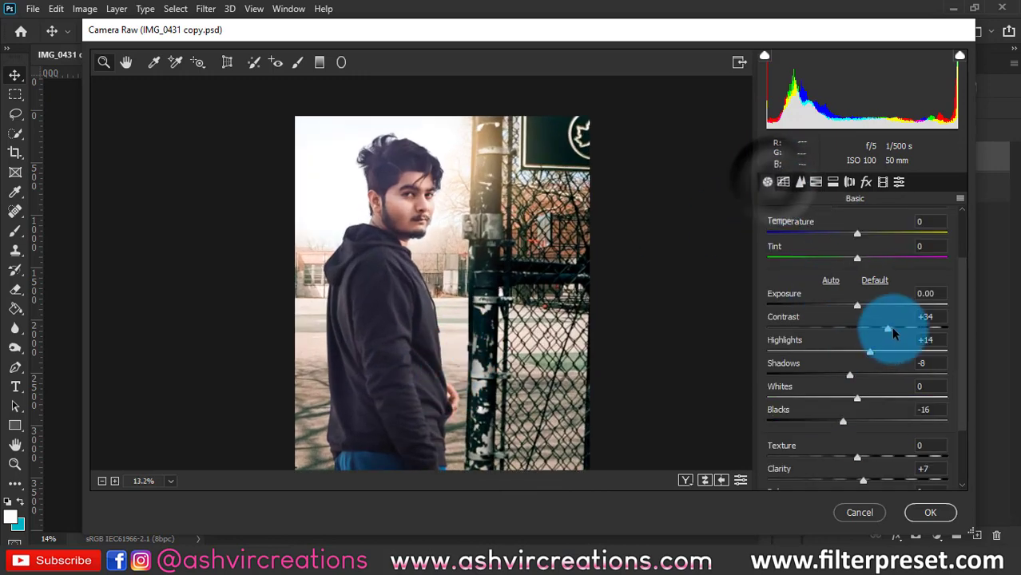
pyautogui.moveTo(893, 334)
pyautogui.mouseDown()
pyautogui.moveTo(932, 335)
pyautogui.moveTo(855, 332)
pyautogui.moveTo(888, 334)
pyautogui.moveTo(881, 329)
pyautogui.mouseUp()
pyautogui.moveTo(844, 423)
pyautogui.mouseDown()
pyautogui.moveTo(882, 417)
pyautogui.moveTo(834, 420)
pyautogui.mouseUp()
pyautogui.moveTo(850, 374)
pyautogui.mouseDown()
pyautogui.moveTo(926, 385)
pyautogui.moveTo(813, 365)
pyautogui.moveTo(755, 367)
pyautogui.moveTo(847, 366)
pyautogui.moveTo(833, 368)
pyautogui.mouseUp()
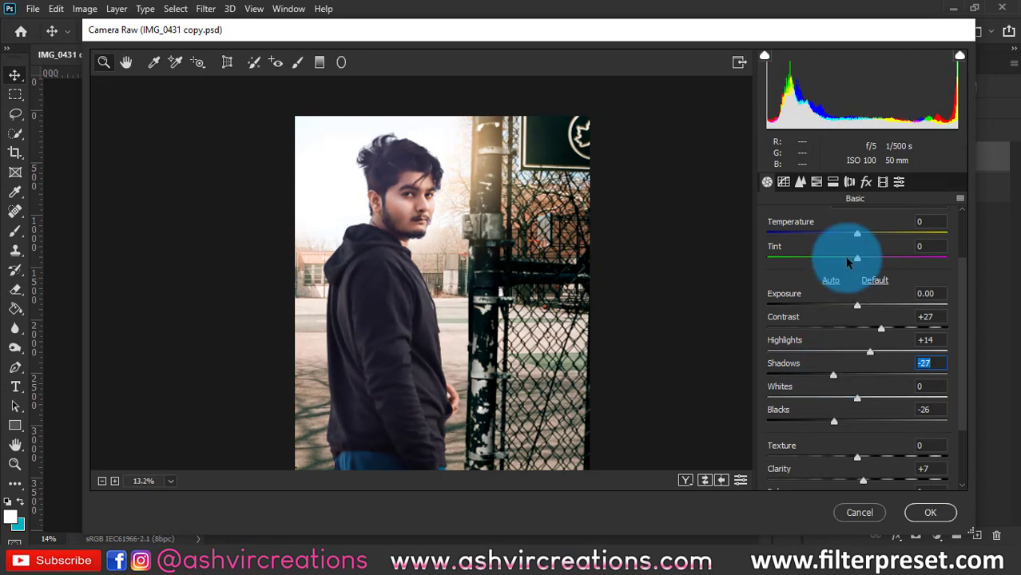
# Lower the HSL saturation of Aquas to -33, Blues to -73, Purples to -68 and Magentas to -100.
pyautogui.click(816, 182)
pyautogui.click(827, 222)
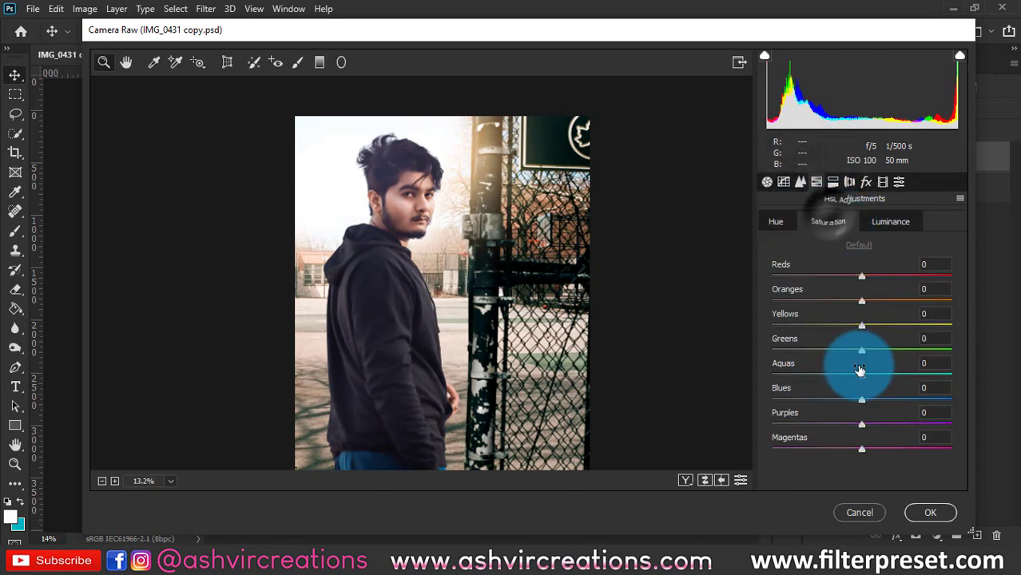
pyautogui.moveTo(862, 378); pyautogui.dragTo(808, 407)
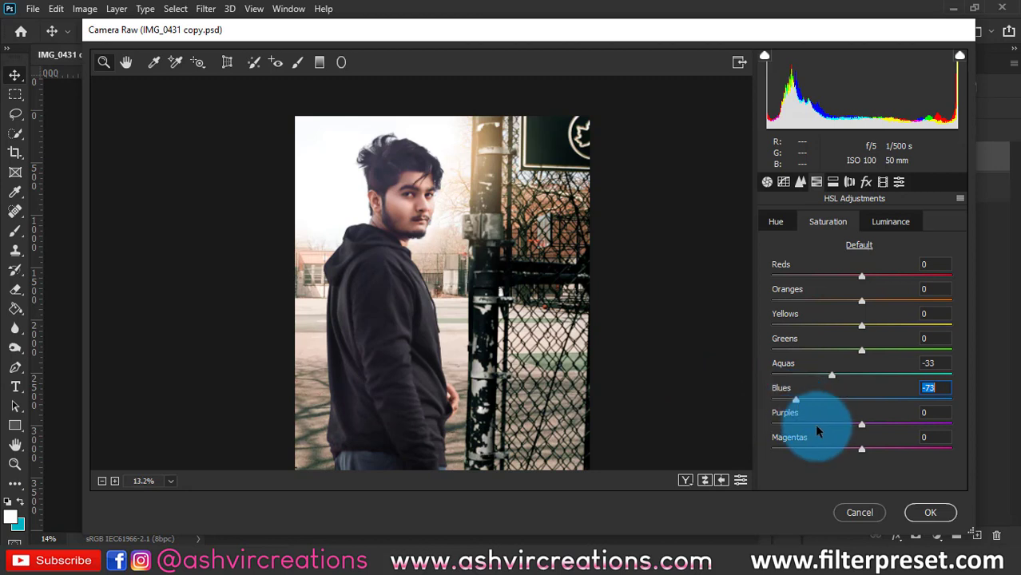
pyautogui.moveTo(820, 428); pyautogui.dragTo(653, 421)
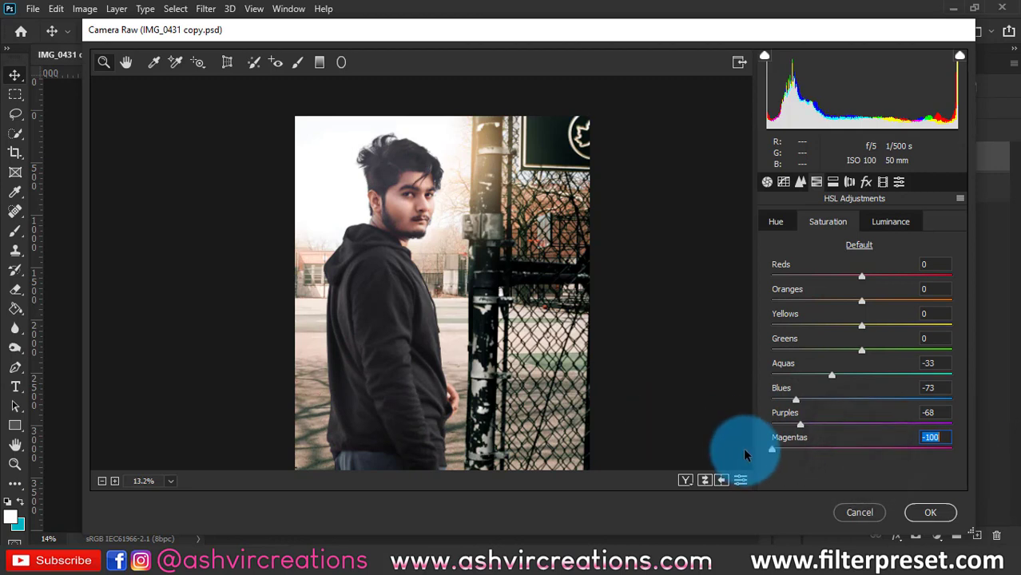
# Split-tone the image with shadows at Hue 209, Saturation 15 and highlights at Hue 81, Saturation 10.
pyautogui.click(848, 182)
pyautogui.click(927, 345)
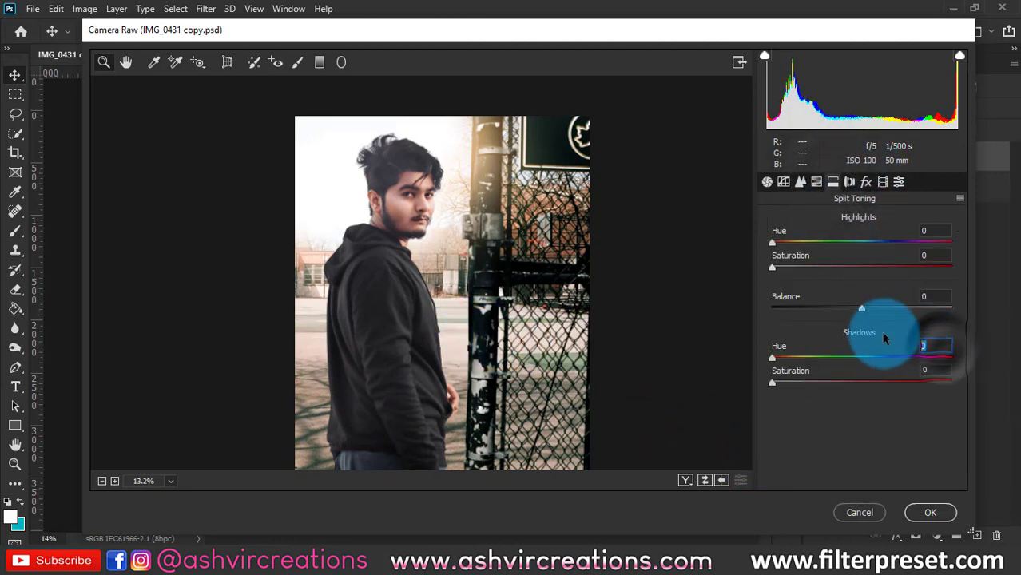
pyautogui.click(936, 345)
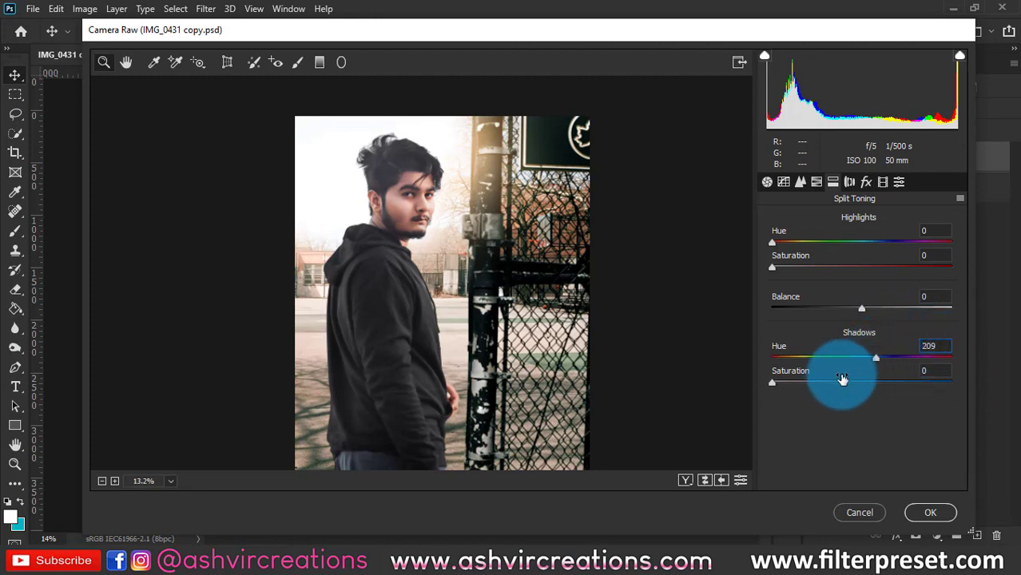
pyautogui.moveTo(845, 381); pyautogui.dragTo(798, 391)
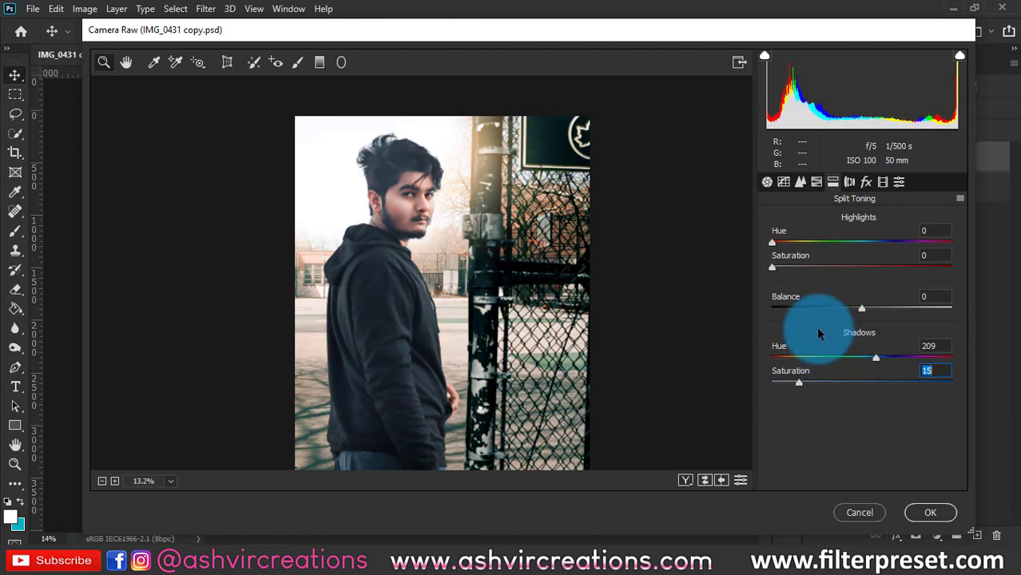
pyautogui.moveTo(797, 250); pyautogui.dragTo(801, 270)
pyautogui.click(802, 244)
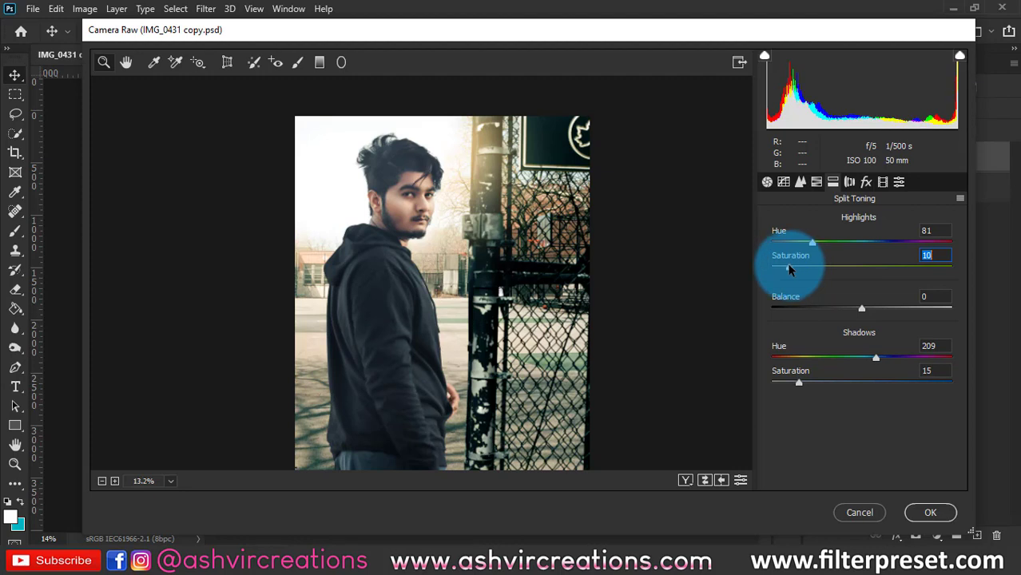
# Fade the blacks on the RGB point curve by raising the black point to output 16, anchoring the darker tones and mapping input 191 to 195.
pyautogui.click(784, 181)
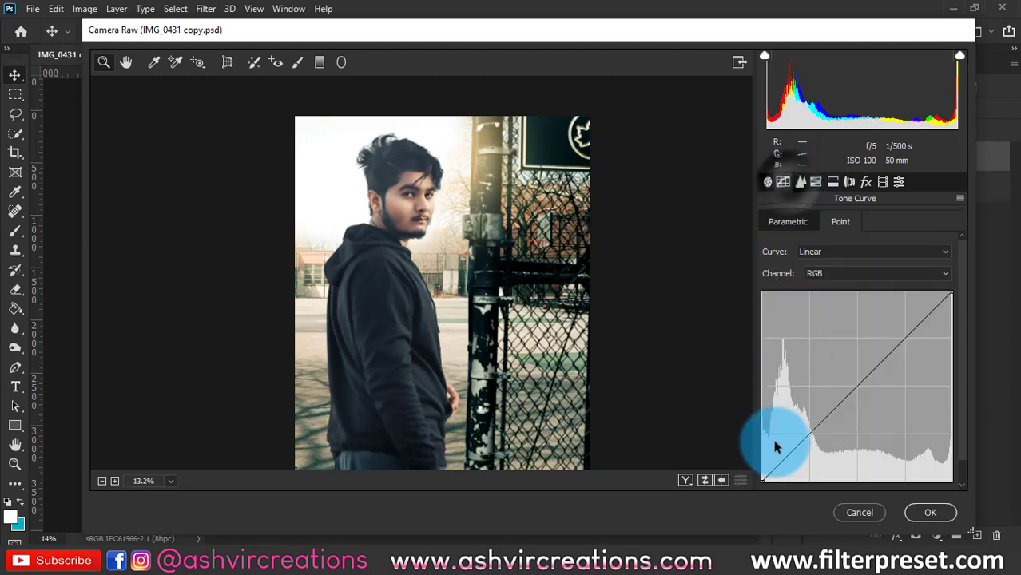
pyautogui.moveTo(761, 454); pyautogui.dragTo(759, 447)
pyautogui.moveTo(808, 412); pyautogui.dragTo(808, 407)
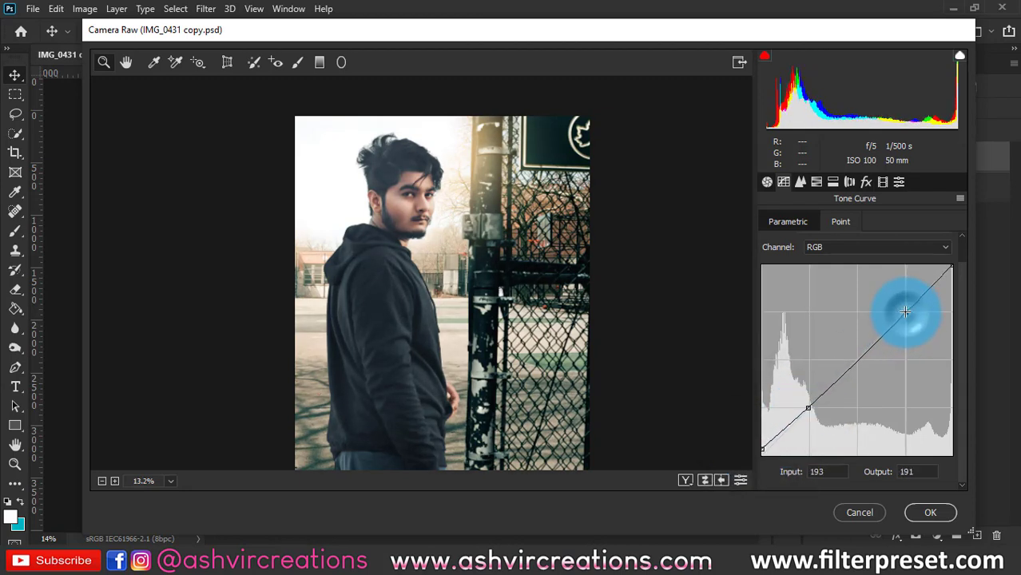
pyautogui.moveTo(904, 311); pyautogui.dragTo(903, 309)
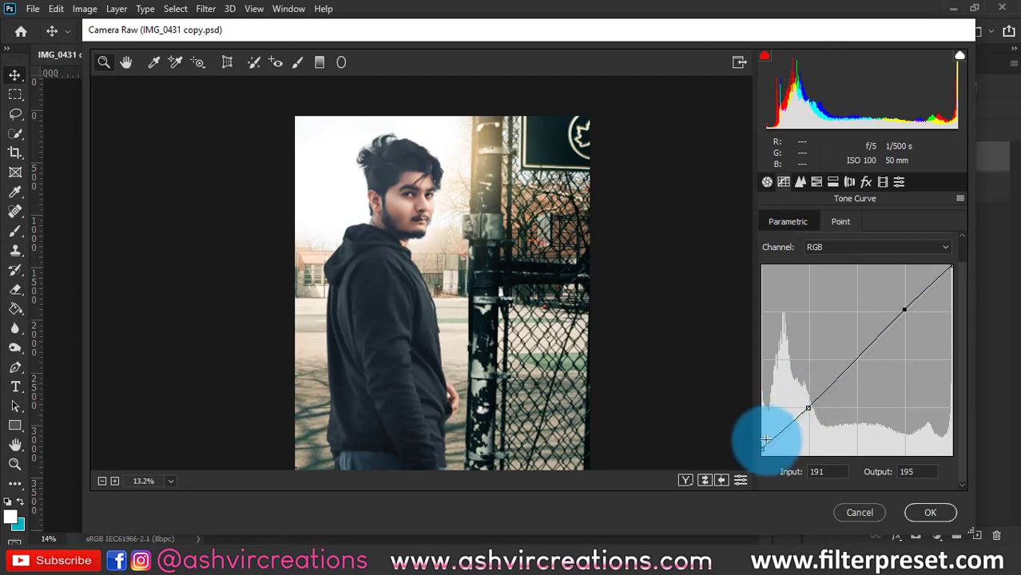
pyautogui.moveTo(761, 448); pyautogui.dragTo(758, 443)
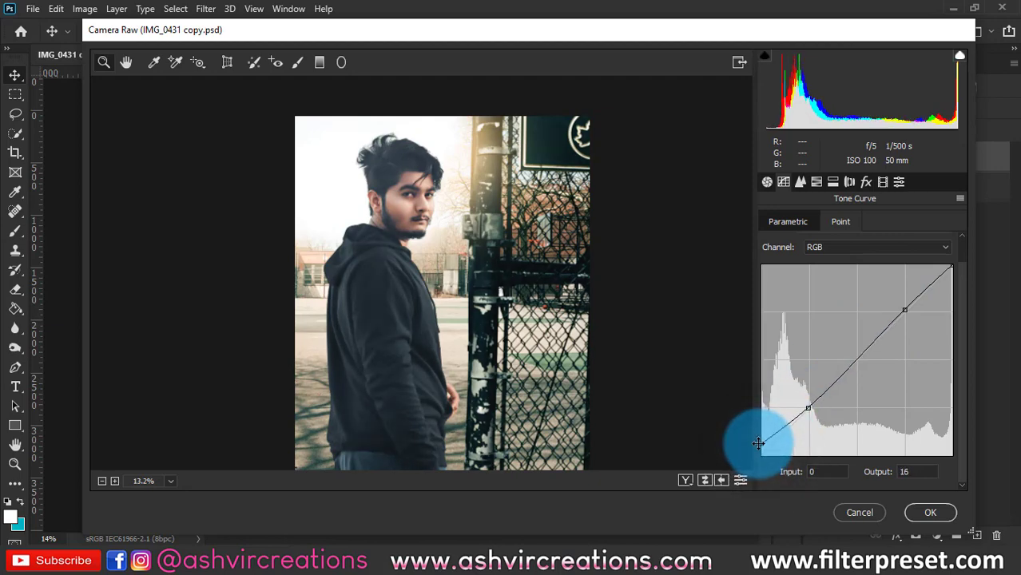
pyautogui.scroll(1, 449, 307)
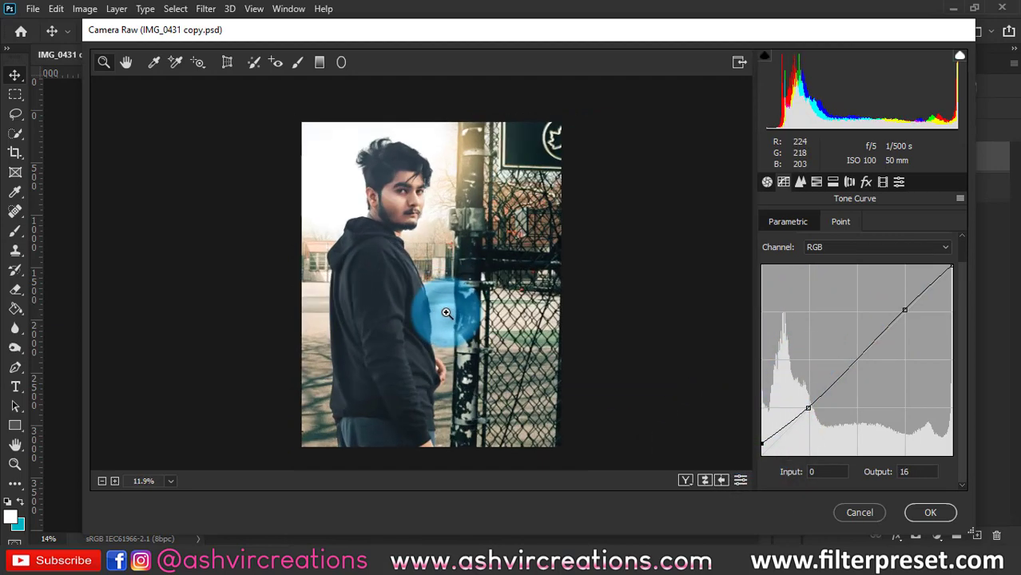
pyautogui.scroll(-2, 412, 247)
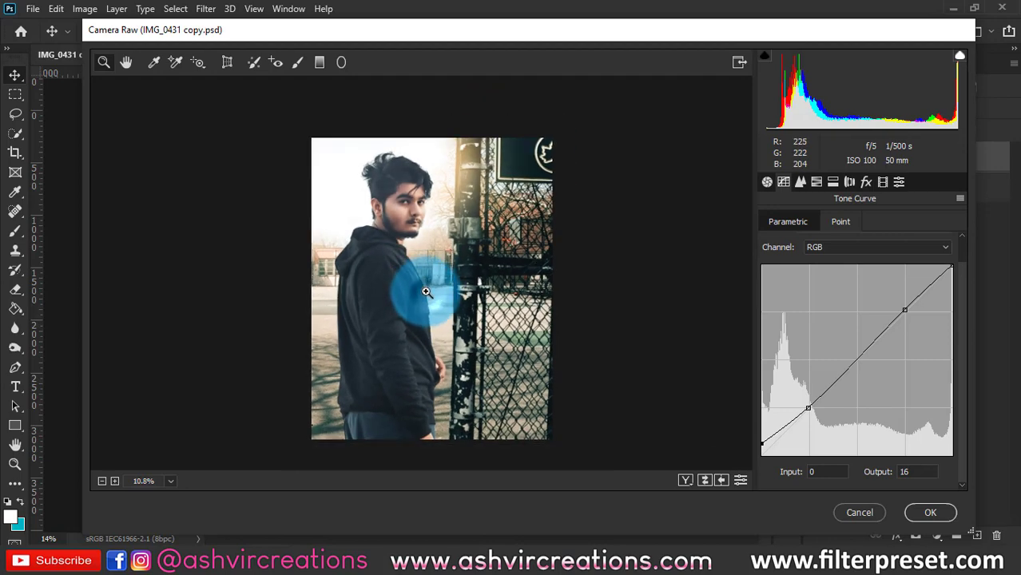
# Set the sharpening Amount to 19 and add a Highlight Priority vignette with Amount -18, Midpoint 44, Roundness -33, Feather 34 and Highlights 33.
pyautogui.click(800, 182)
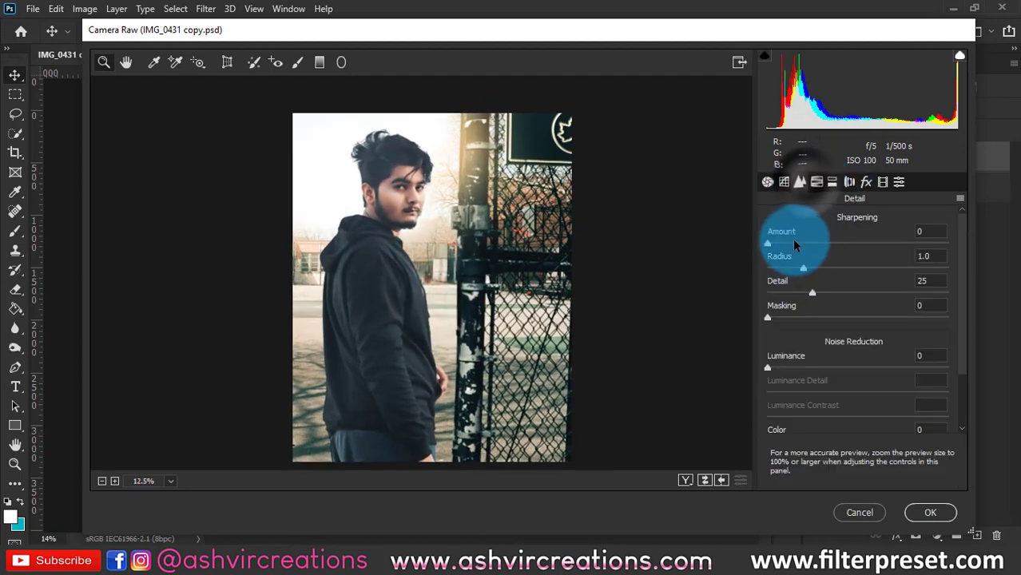
pyautogui.moveTo(790, 240)
pyautogui.mouseDown()
pyautogui.moveTo(812, 249)
pyautogui.moveTo(797, 249)
pyautogui.mouseUp()
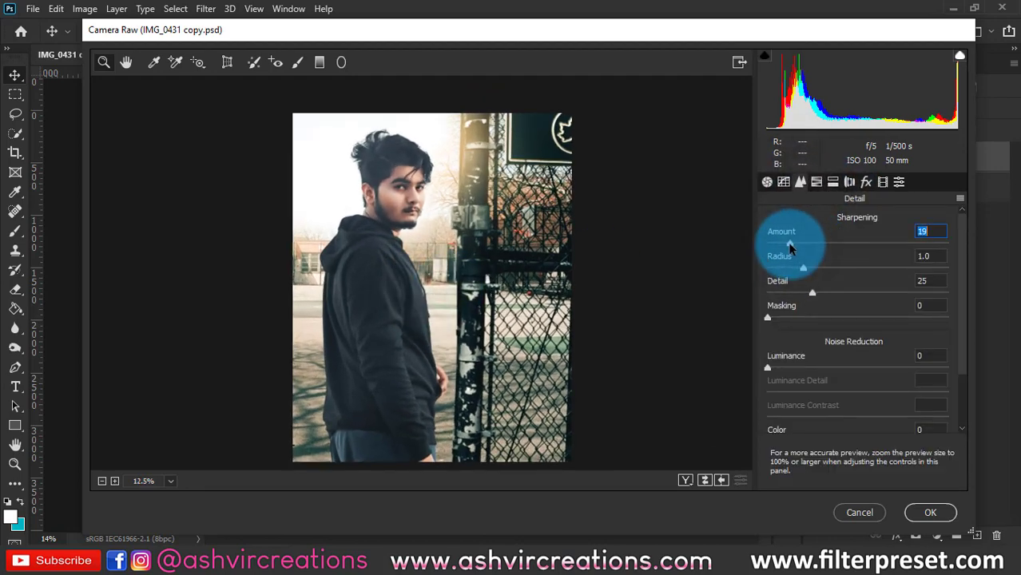
pyautogui.click(832, 182)
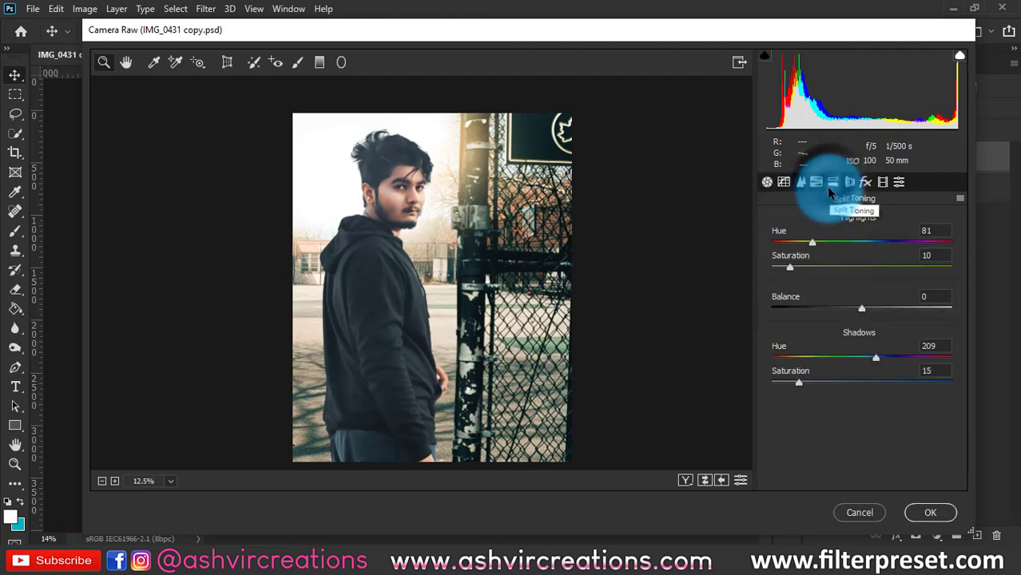
pyautogui.click(849, 182)
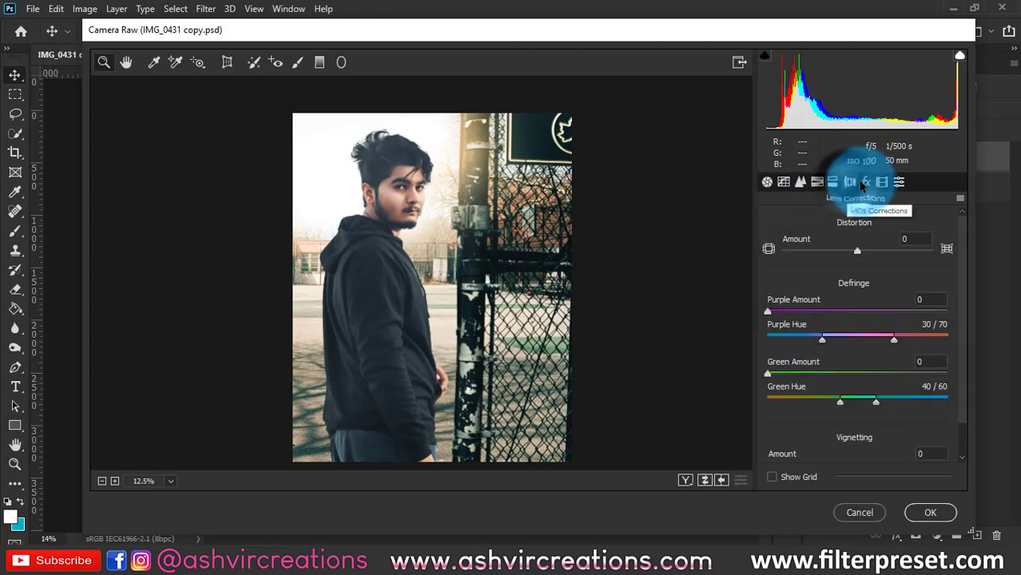
pyautogui.click(866, 183)
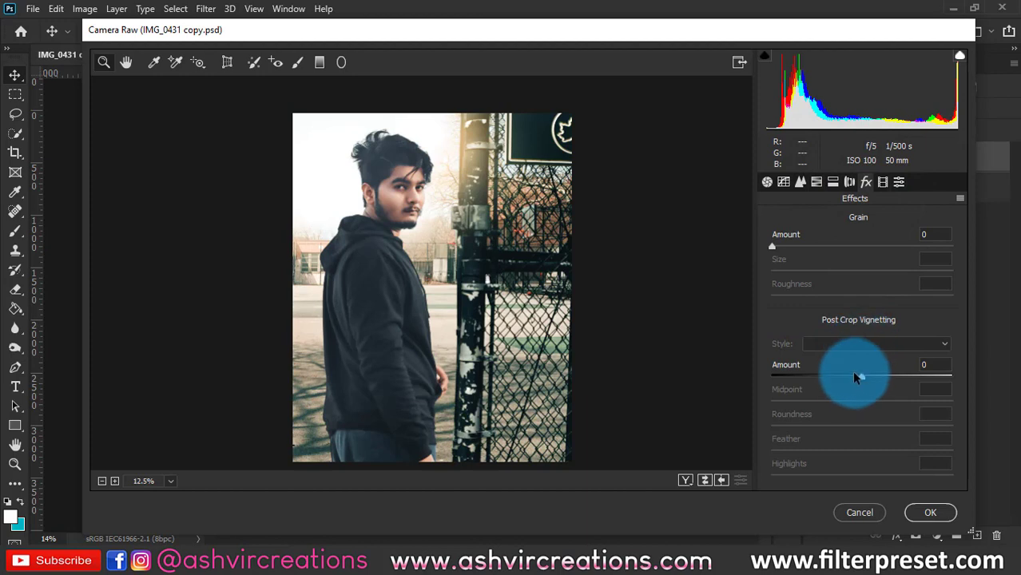
pyautogui.moveTo(854, 377); pyautogui.dragTo(836, 444)
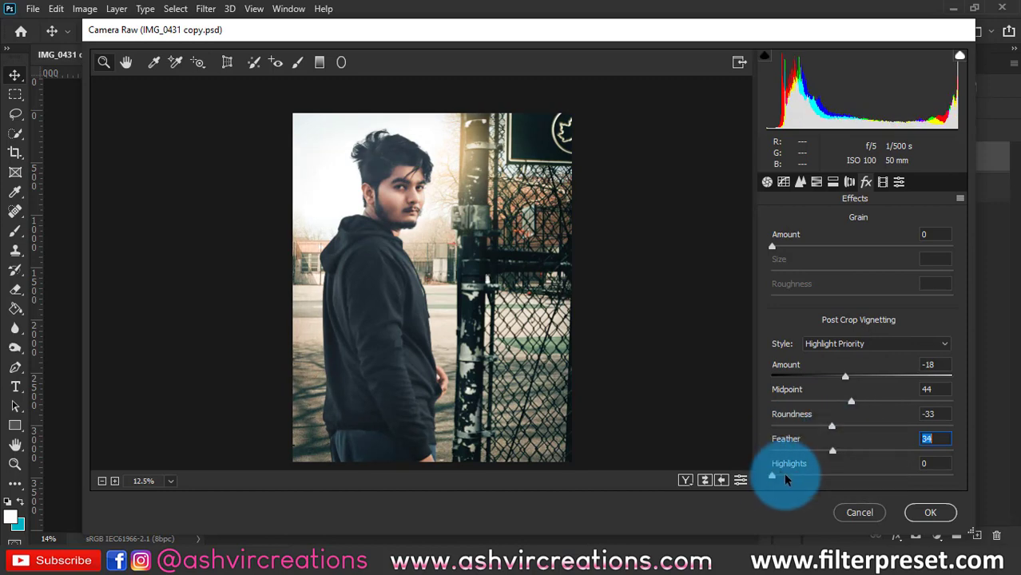
pyautogui.moveTo(802, 480); pyautogui.dragTo(768, 471)
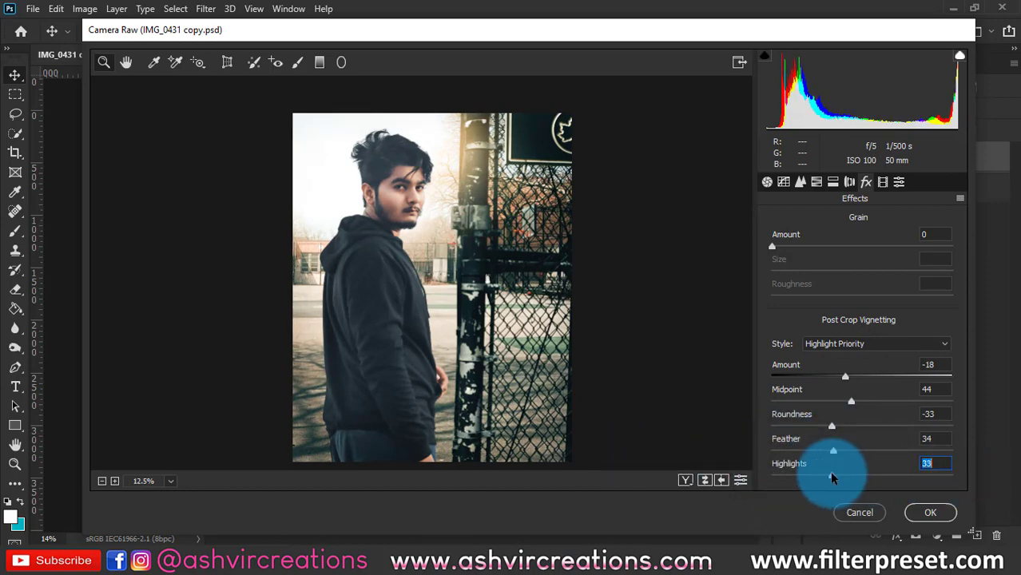
# Check the face and the HSL hue settings up close, and apply the Camera Raw grade to the layer.
pyautogui.moveTo(433, 227); pyautogui.dragTo(456, 235)
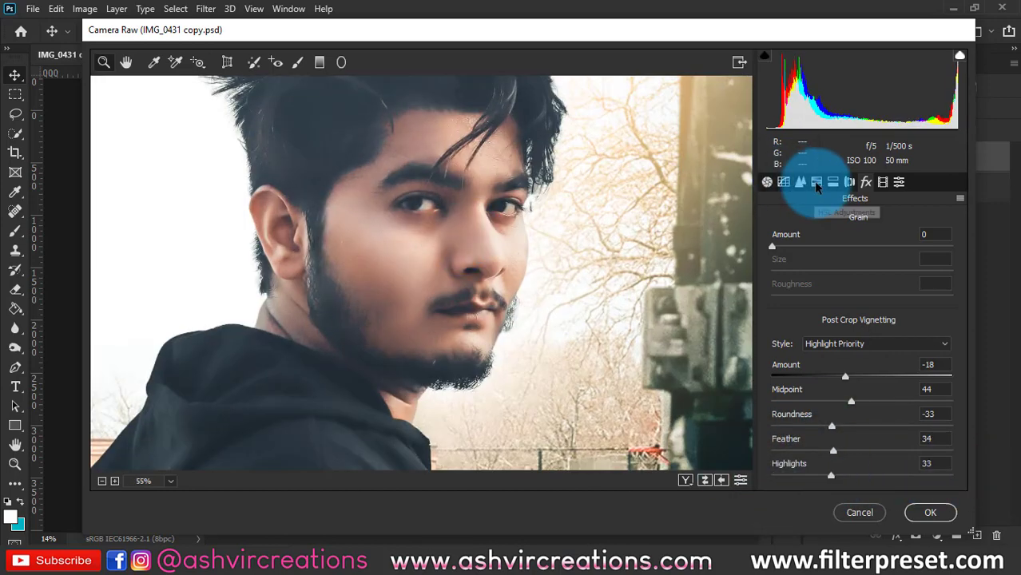
pyautogui.click(816, 183)
pyautogui.click(775, 221)
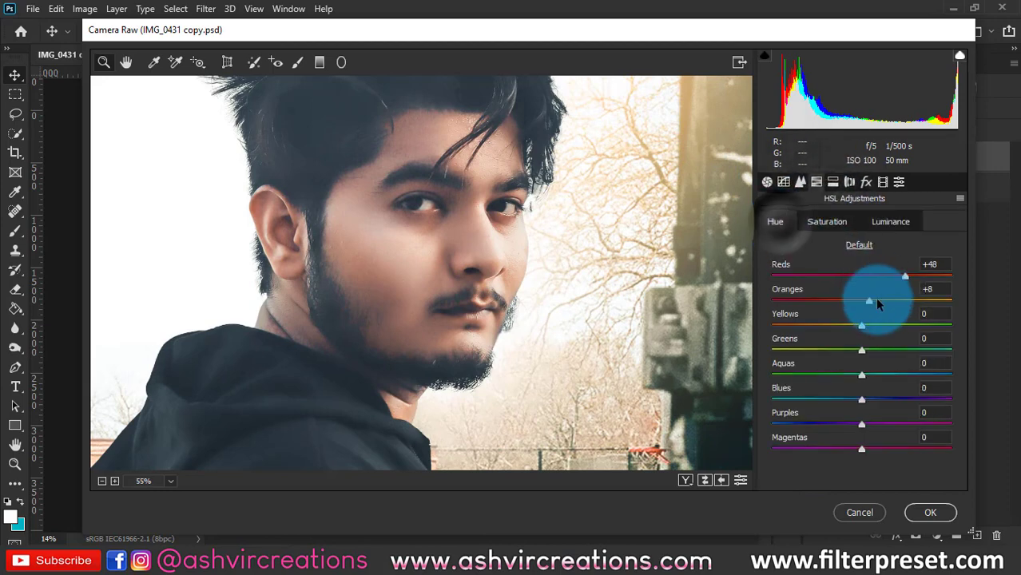
pyautogui.click(930, 512)
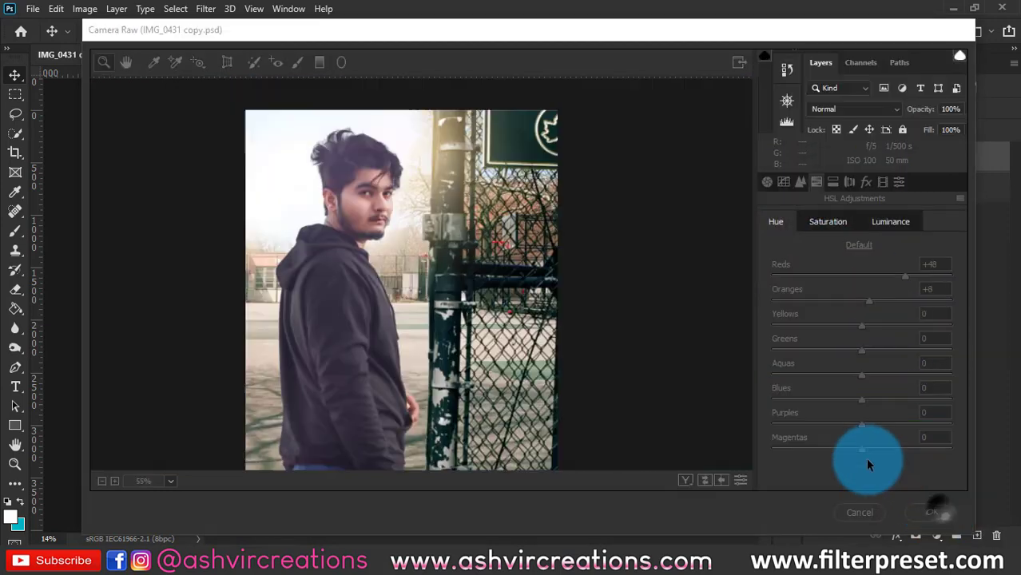
# Sample the face's skin tone in Hue/Saturation and shift the Reds hue to +5 on Layer 8.
pyautogui.scroll(-2, 428, 216)
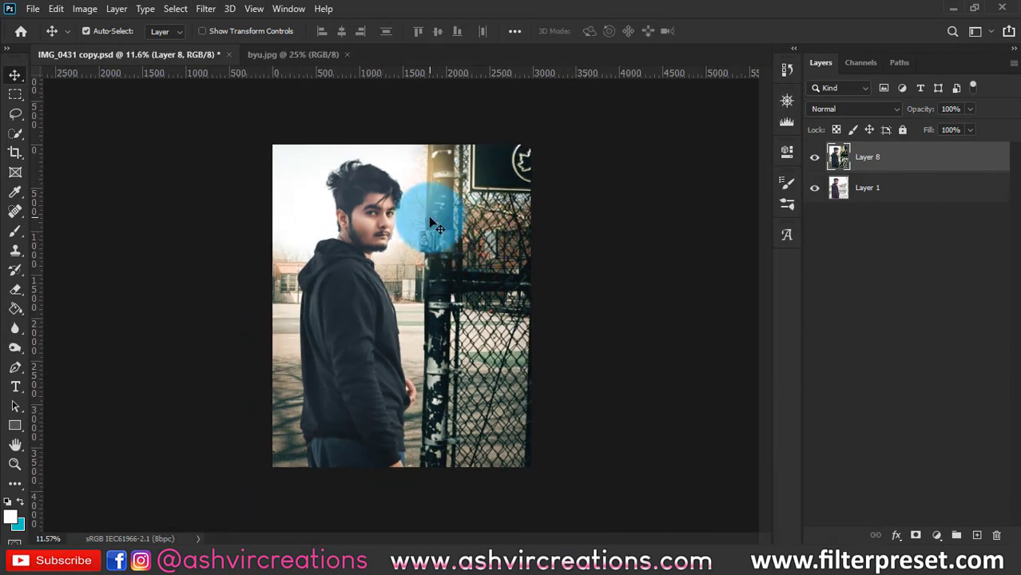
pyautogui.scroll(1, 427, 216)
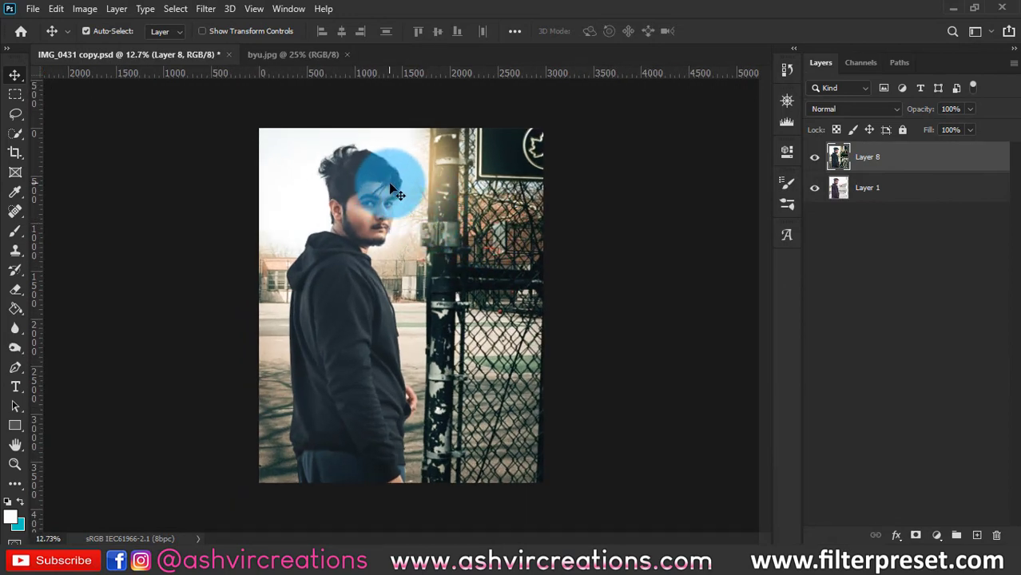
pyautogui.scroll(1, 335, 195)
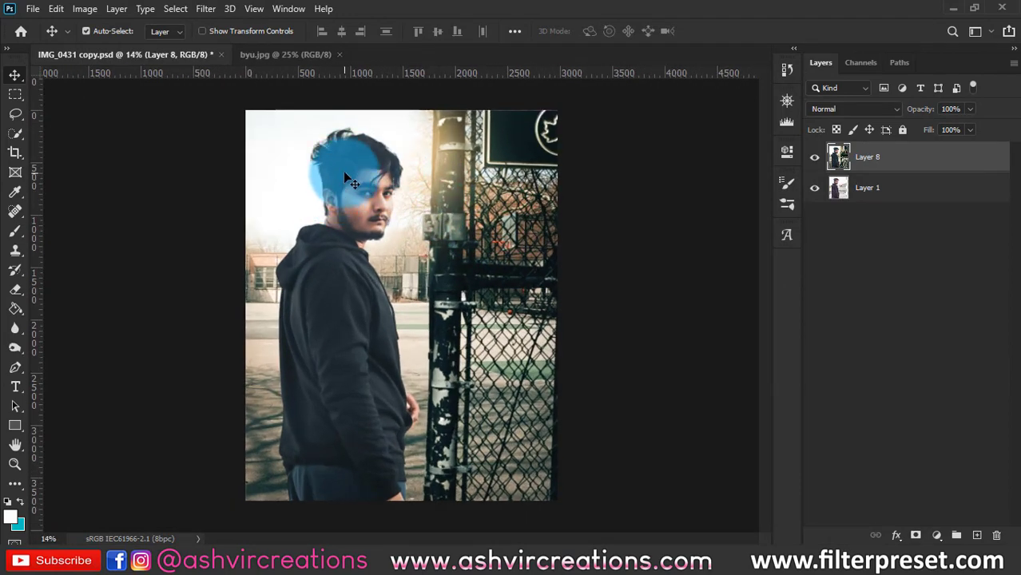
pyautogui.scroll(4, 343, 171)
pyautogui.scroll(-4, 344, 166)
pyautogui.hotkey('ctrl', 'u')
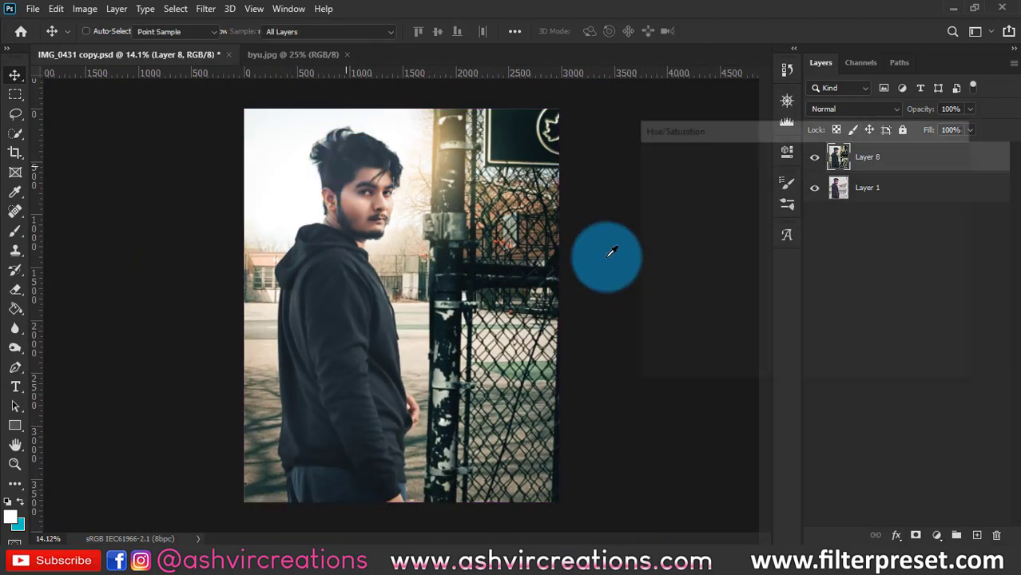
pyautogui.click(653, 334)
pyautogui.click(359, 202)
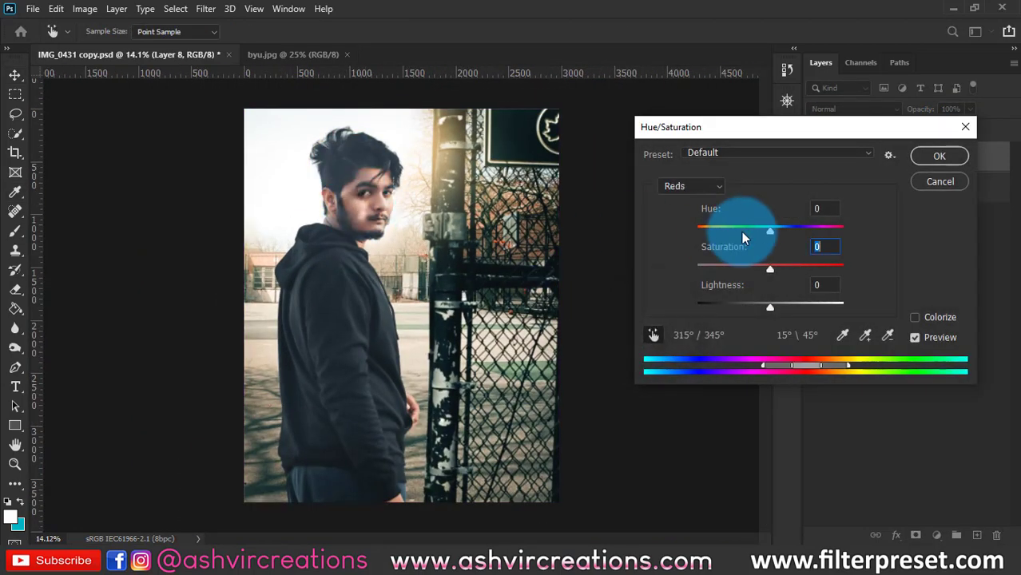
pyautogui.moveTo(741, 232); pyautogui.dragTo(773, 230)
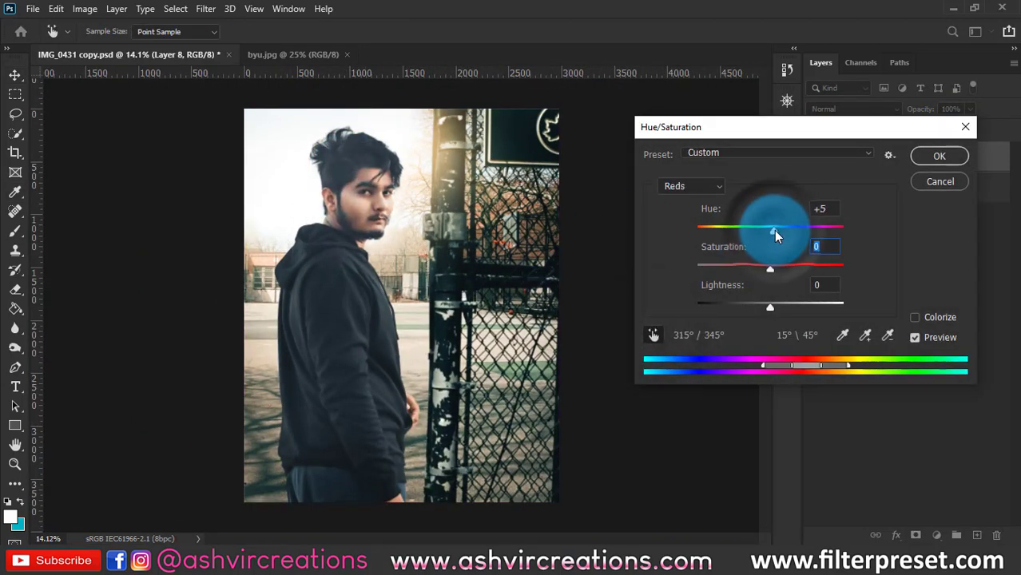
pyautogui.click(930, 157)
pyautogui.click(443, 222)
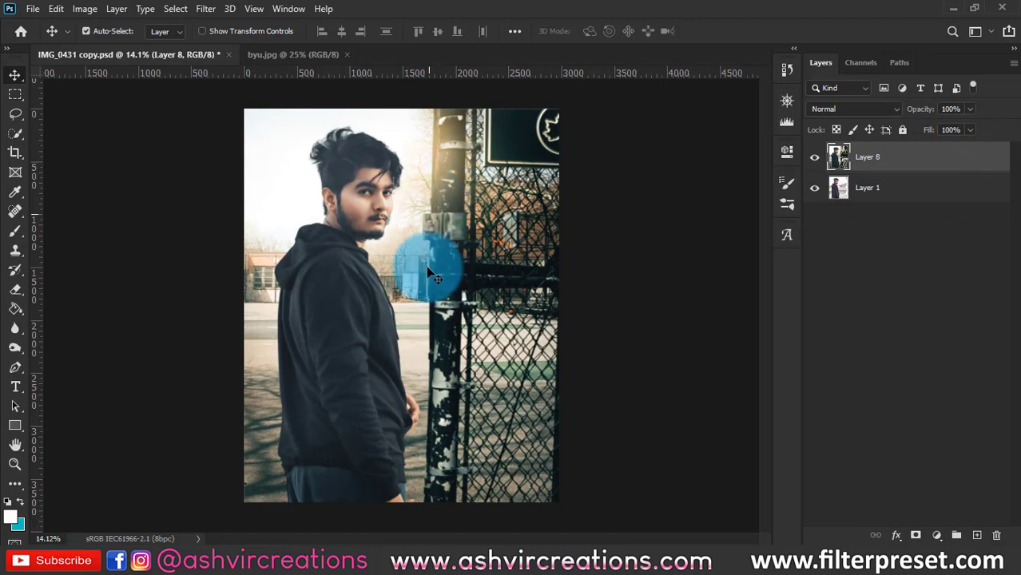
# Duplicate Layer 8 under the default name and set the copy's blend mode to Screen.
pyautogui.scroll(3, 432, 271)
pyautogui.scroll(1, 438, 282)
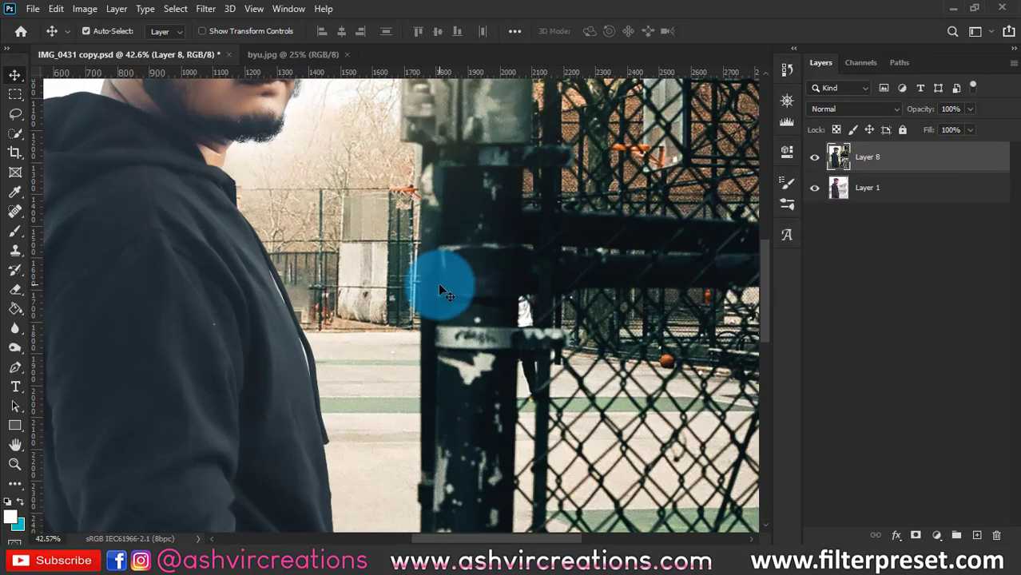
pyautogui.scroll(-5, 437, 282)
pyautogui.scroll(1, 475, 279)
pyautogui.click(939, 187)
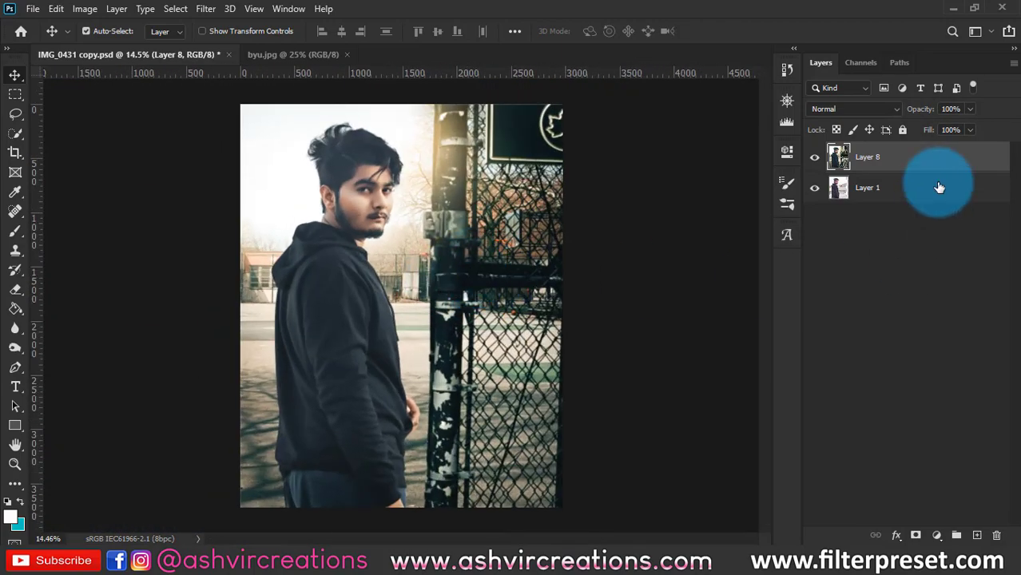
pyautogui.rightClick(945, 164)
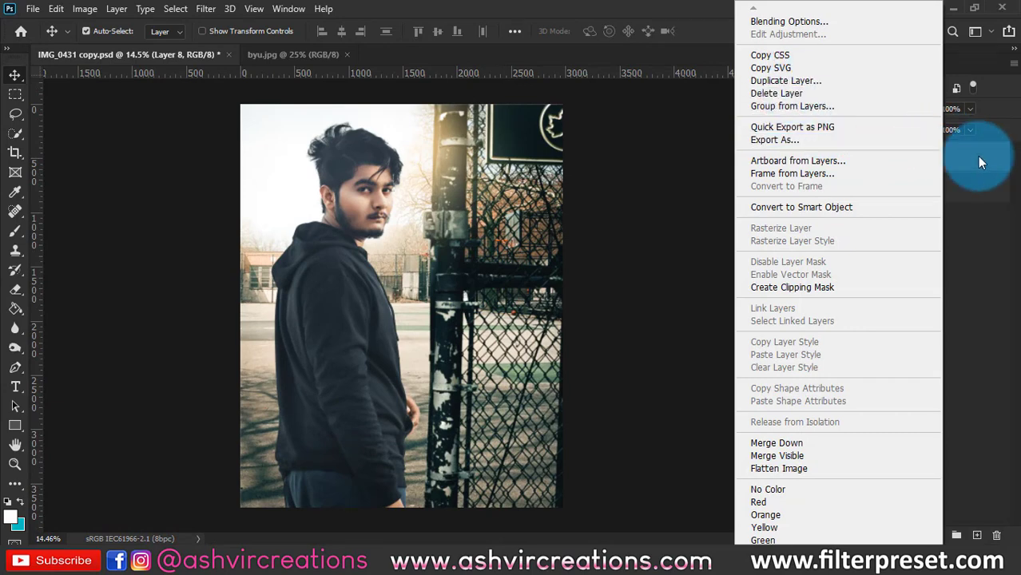
pyautogui.click(811, 80)
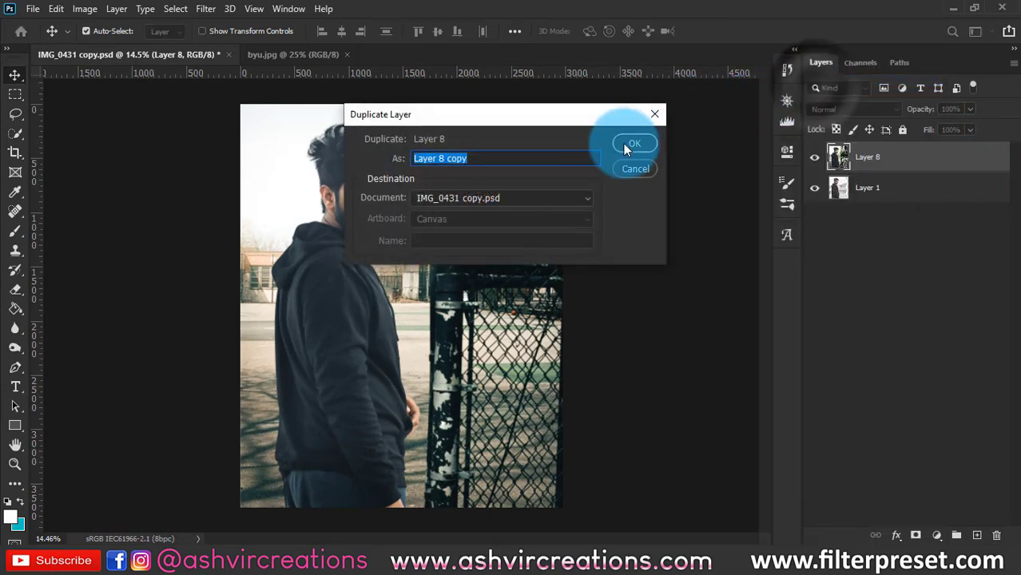
pyautogui.click(631, 141)
pyautogui.click(838, 110)
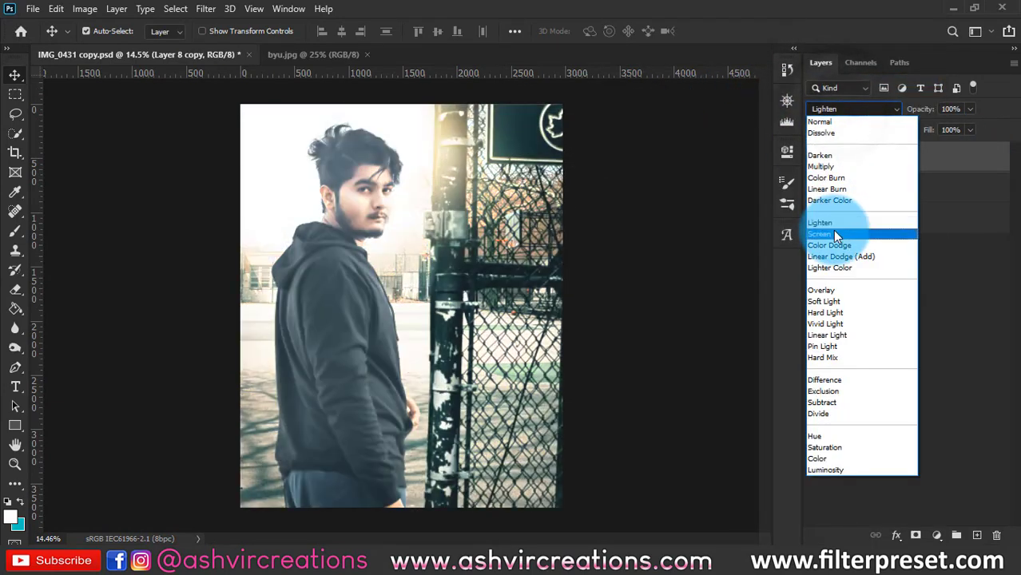
pyautogui.click(835, 230)
# Limit the Screen copy to the highlights by splitting its Blend If underlying-layer black point to 151 / 225.
pyautogui.rightClick(930, 155)
pyautogui.click(797, 23)
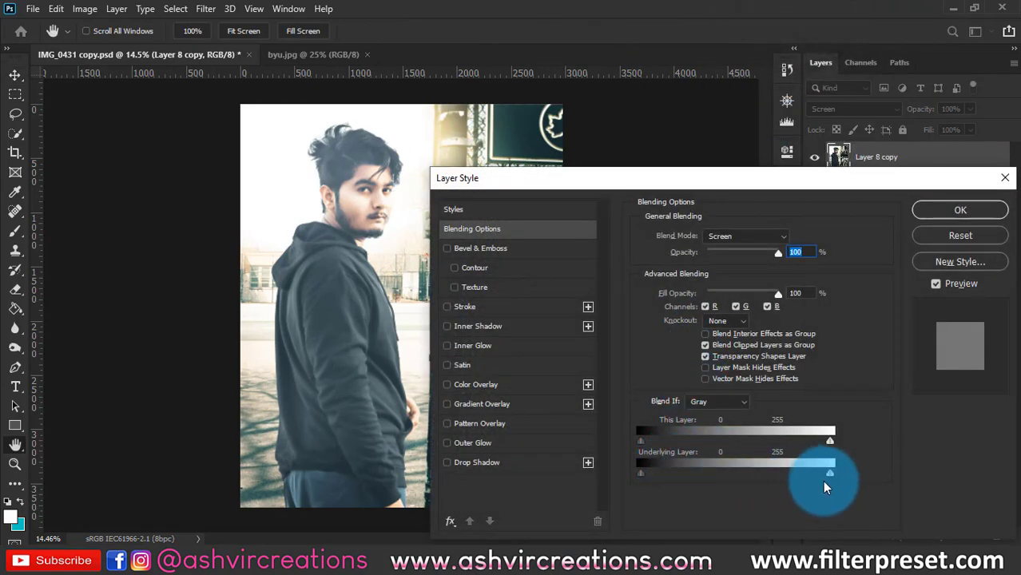
pyautogui.moveTo(640, 472); pyautogui.dragTo(806, 471)
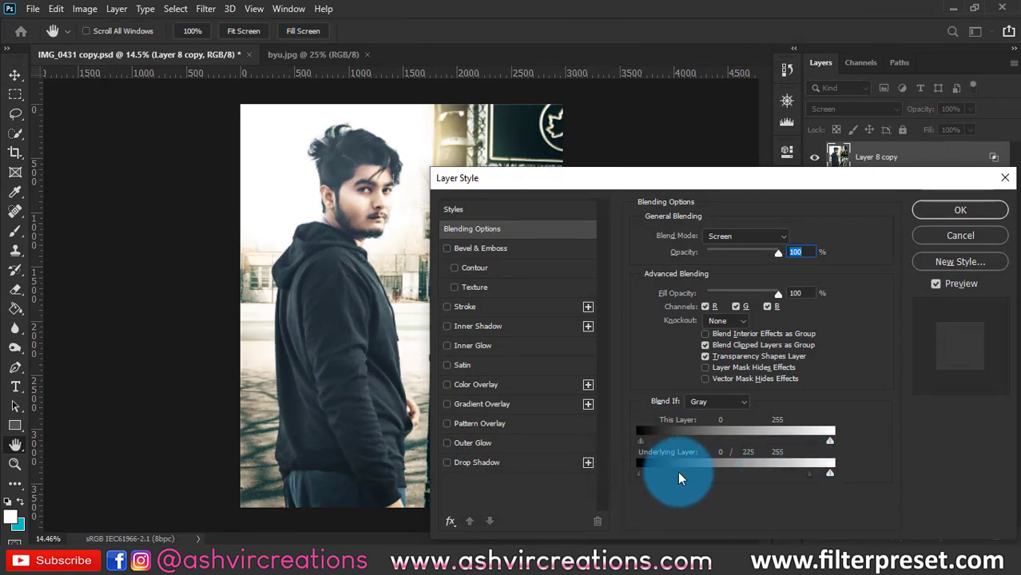
pyautogui.moveTo(637, 472); pyautogui.dragTo(754, 471)
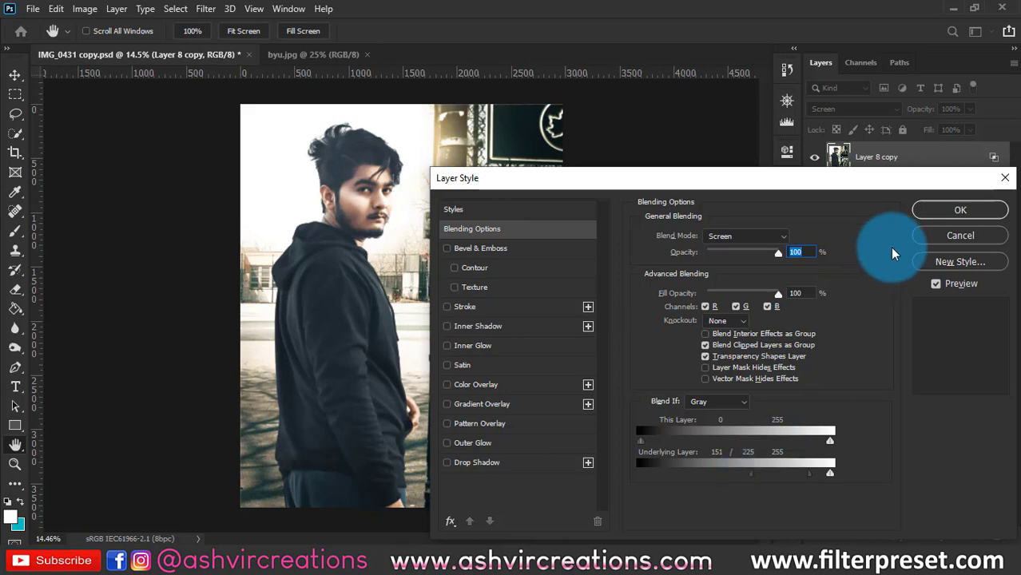
pyautogui.click(957, 211)
# Duplicate Layer 8 again, move the new copy to the top of the stack and set its blend mode to Multiply.
pyautogui.click(905, 192)
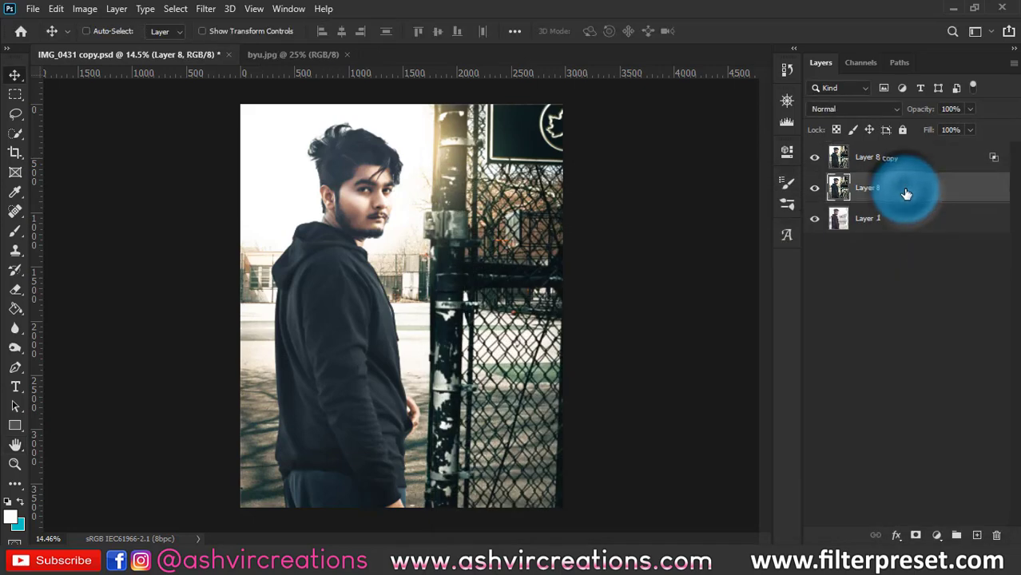
pyautogui.hotkey('ctrl', 'j')
pyautogui.moveTo(900, 185); pyautogui.dragTo(895, 152)
pyautogui.click(838, 109)
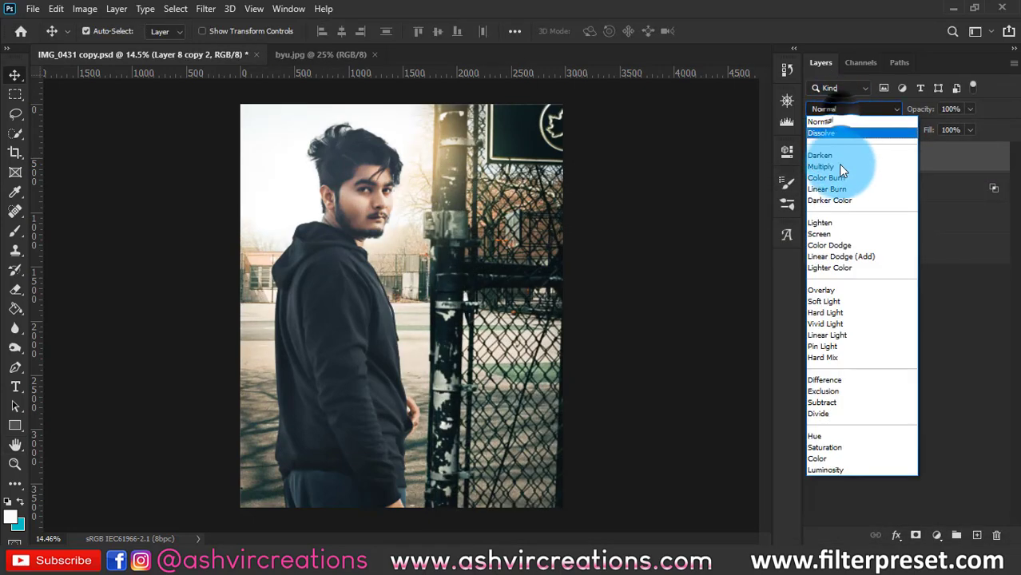
pyautogui.click(834, 166)
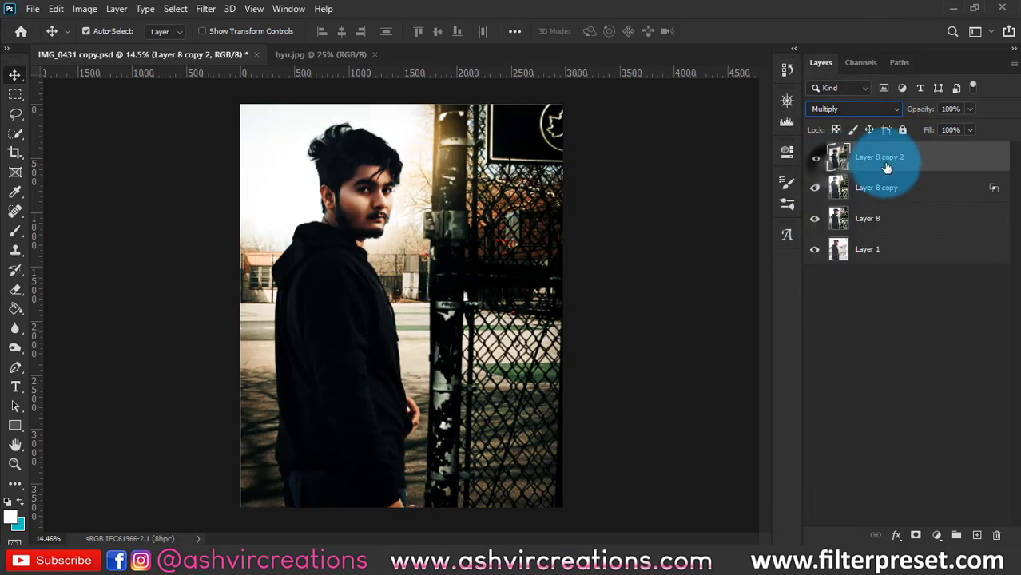
# Limit the Multiply copy to the shadows by splitting its Blend If underlying-layer white point to 30 / 140.
pyautogui.rightClick(885, 167)
pyautogui.click(759, 20)
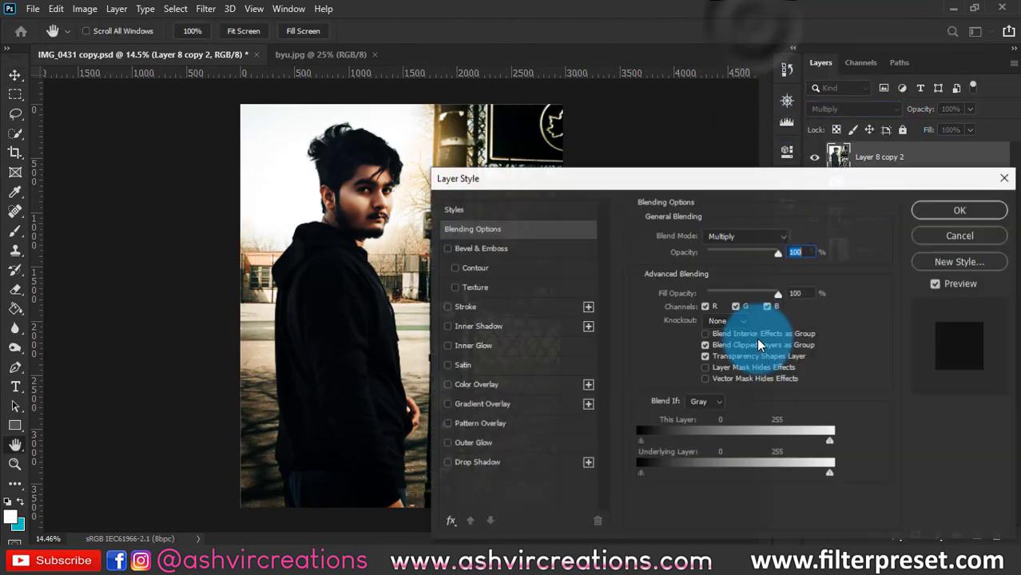
pyautogui.keyDown('alt'); pyautogui.click(826, 476); pyautogui.keyUp('alt')
pyautogui.moveTo(829, 477); pyautogui.dragTo(671, 468)
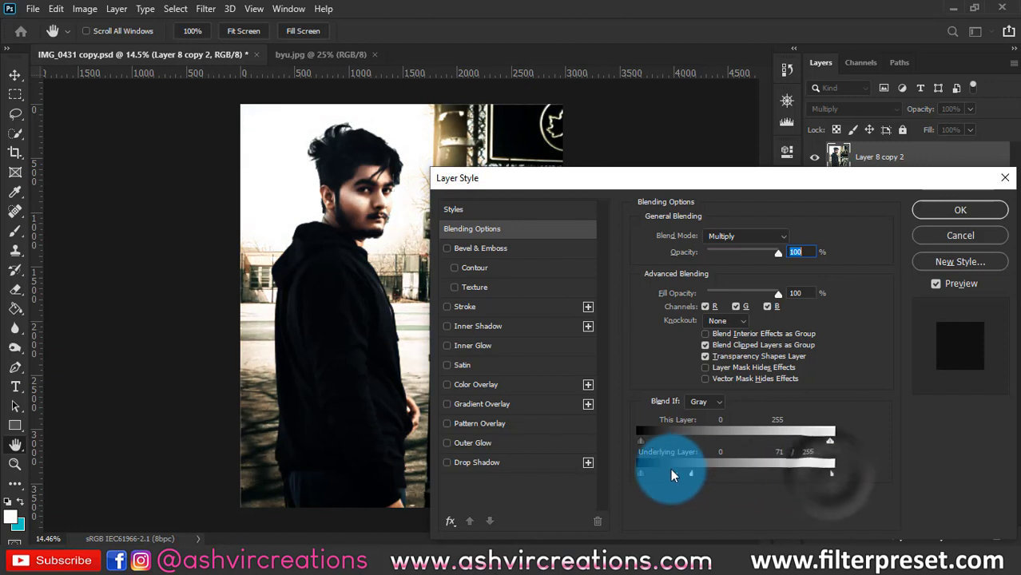
pyautogui.moveTo(830, 474); pyautogui.dragTo(661, 472)
pyautogui.moveTo(725, 472); pyautogui.dragTo(751, 469)
pyautogui.click(986, 209)
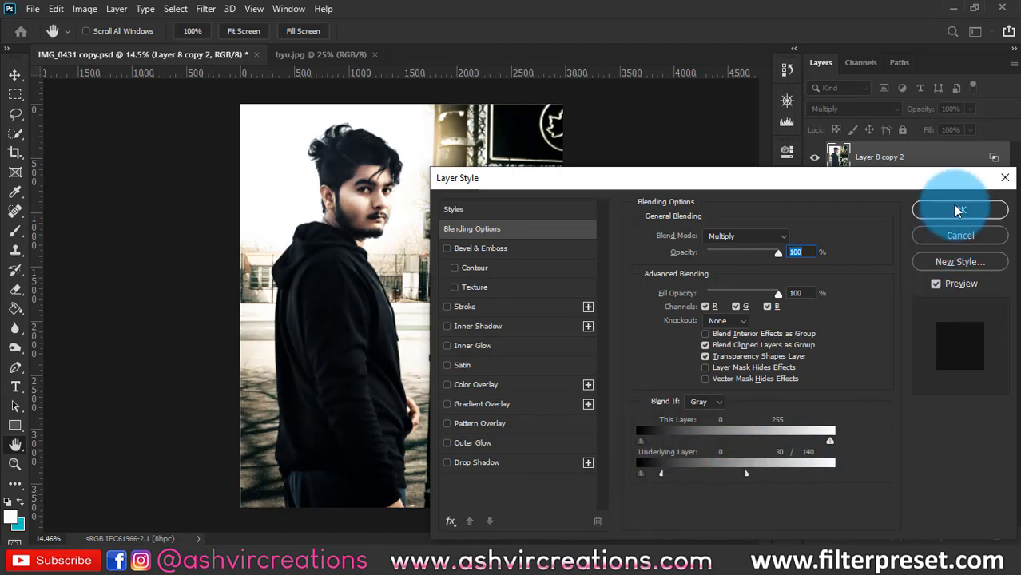
# Group the Screen and Multiply copies and add a white layer mask to the group.
pyautogui.keyDown('shift'); pyautogui.click(917, 192); pyautogui.keyUp('shift')
pyautogui.hotkey('ctrl', 'g')
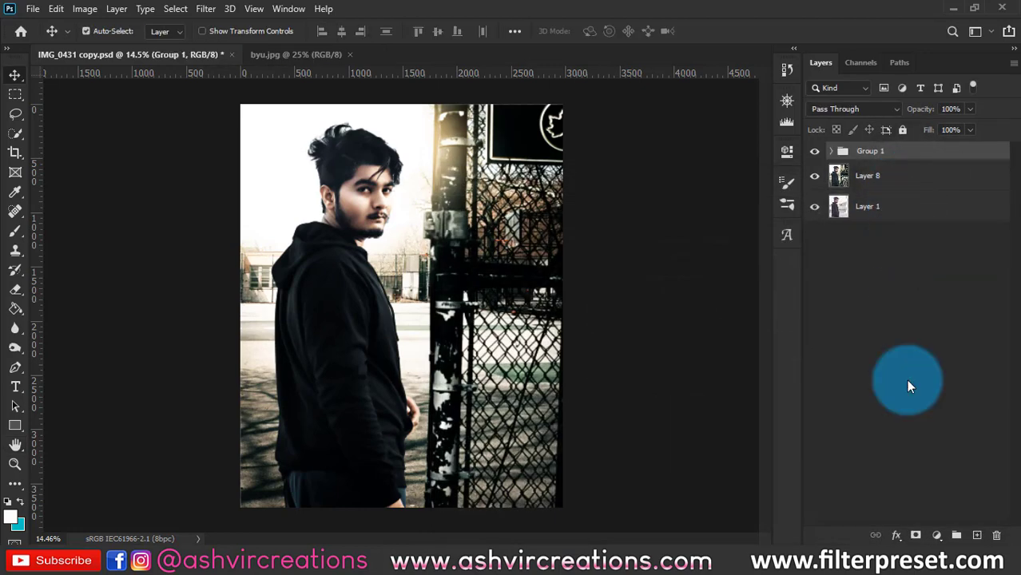
pyautogui.click(915, 534)
# Fill the group's mask using Apply Image with Layer 8 as the source, RGB channel, Multiply blending and 100% opacity.
pyautogui.click(84, 8)
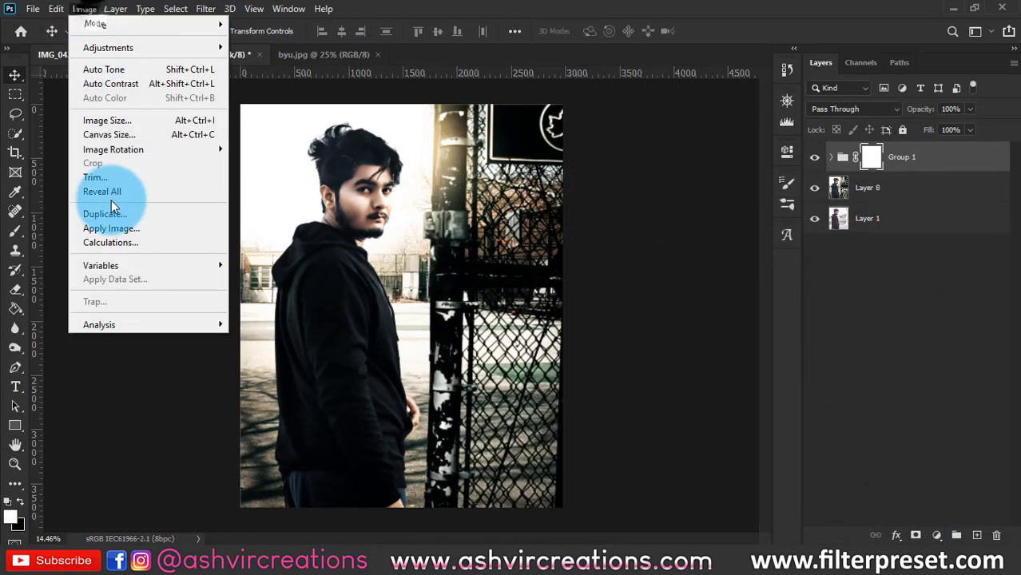
pyautogui.click(112, 227)
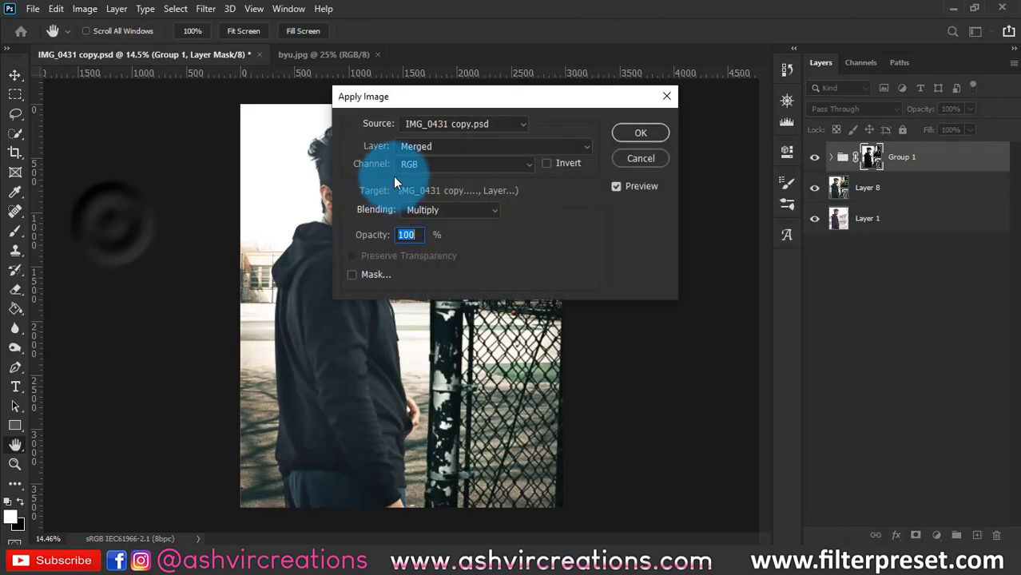
pyautogui.click(432, 149)
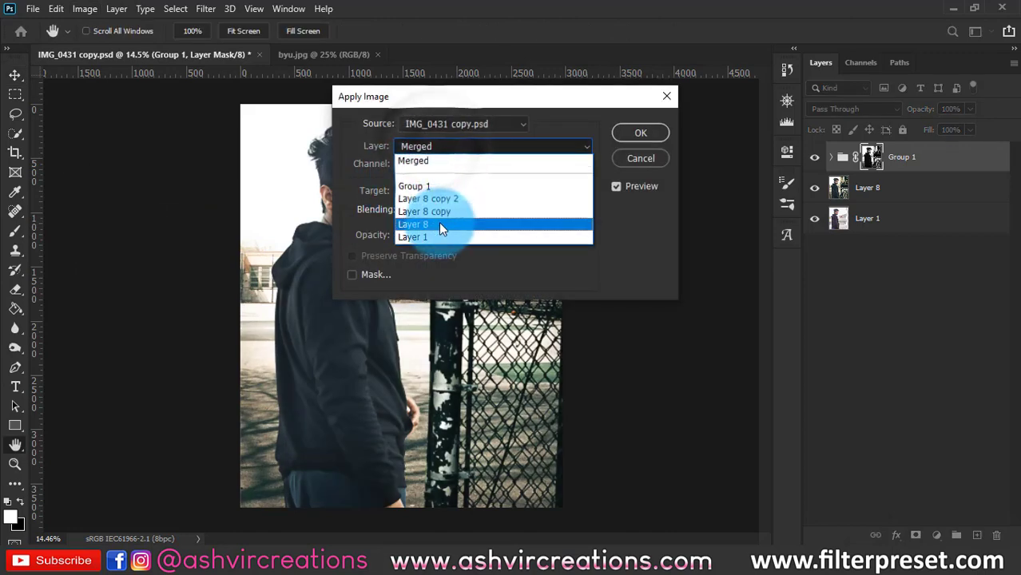
pyautogui.click(439, 225)
pyautogui.click(640, 133)
pyautogui.press('v')
# Compare the face and background with Group 1 hidden and shown, both close up and at full view.
pyautogui.scroll(4, 406, 216)
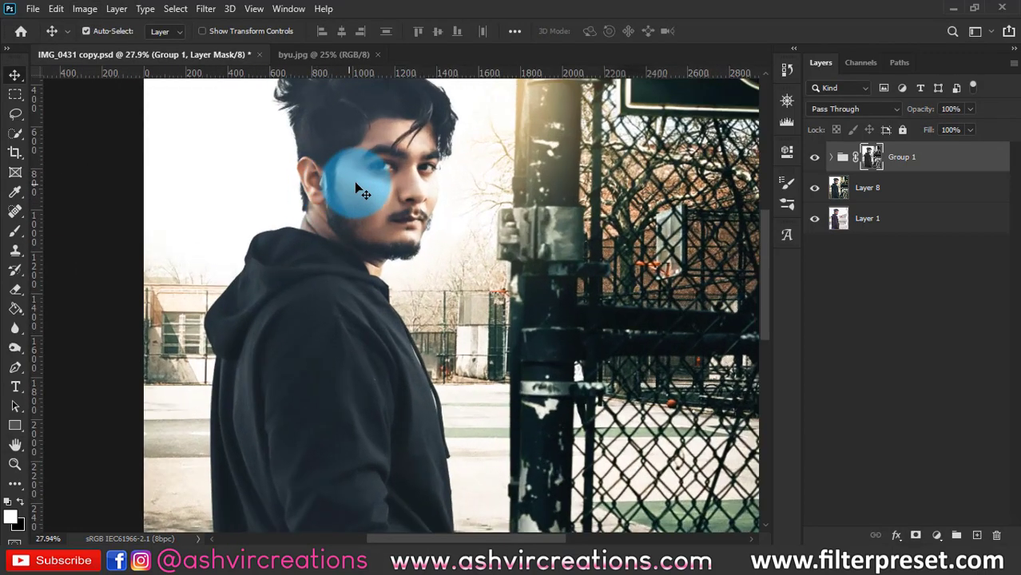
pyautogui.moveTo(467, 200); pyautogui.dragTo(471, 262)
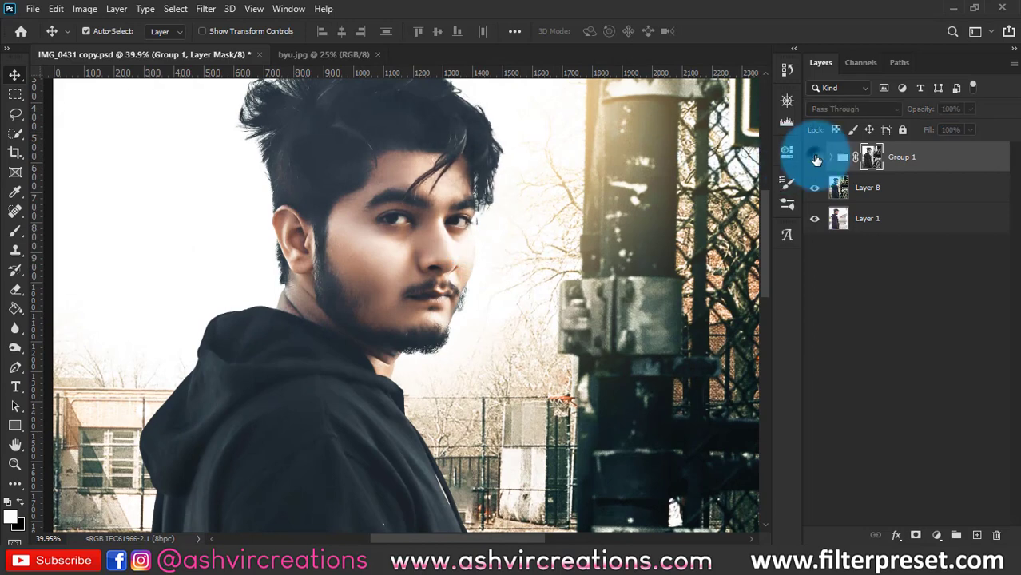
pyautogui.click(816, 158)
pyautogui.click(816, 158)
pyautogui.click(815, 158)
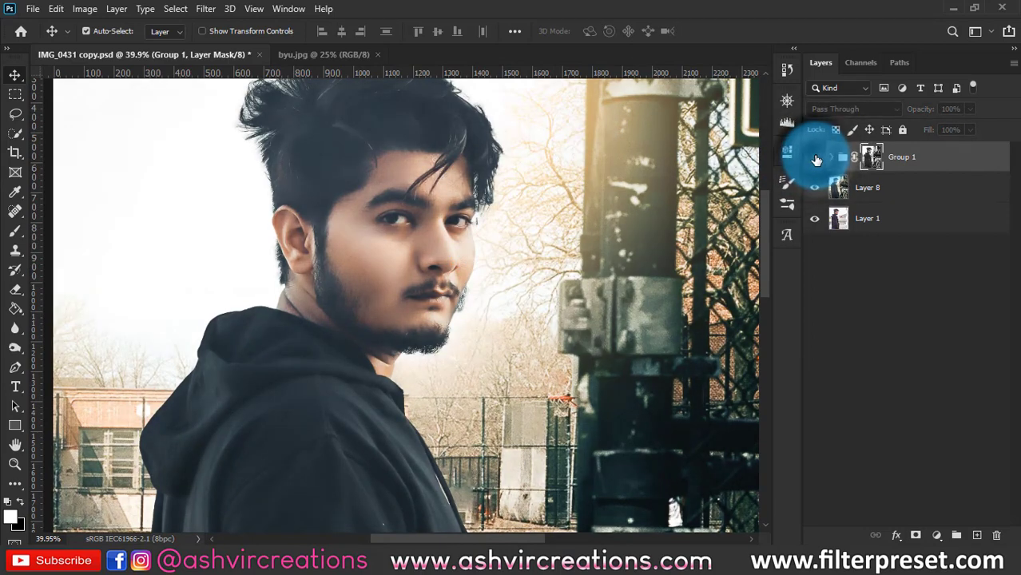
pyautogui.click(815, 158)
pyautogui.click(815, 158)
pyautogui.click(815, 158)
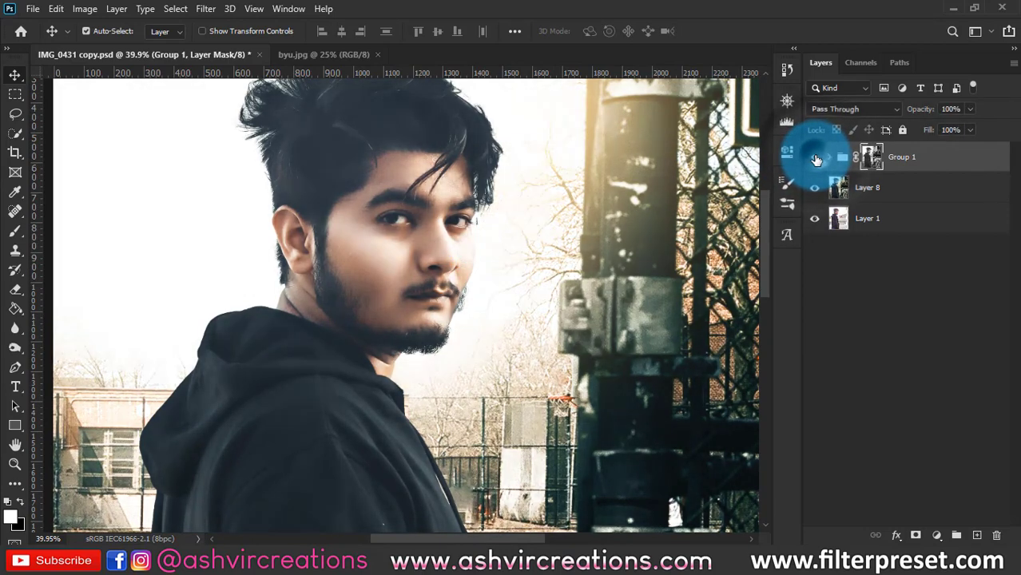
pyautogui.click(816, 159)
pyautogui.click(816, 158)
pyautogui.scroll(-5, 513, 126)
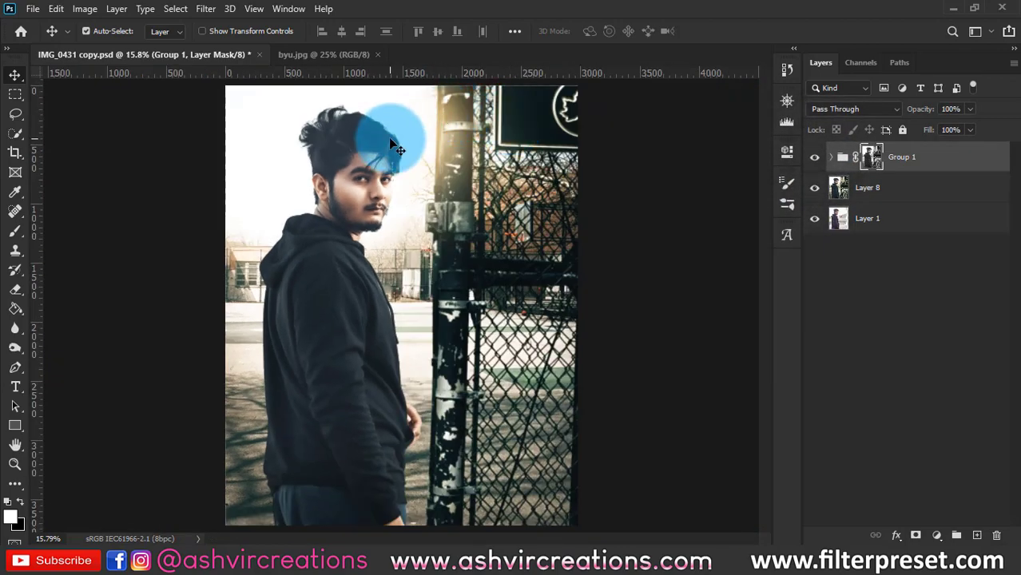
pyautogui.scroll(5, 364, 140)
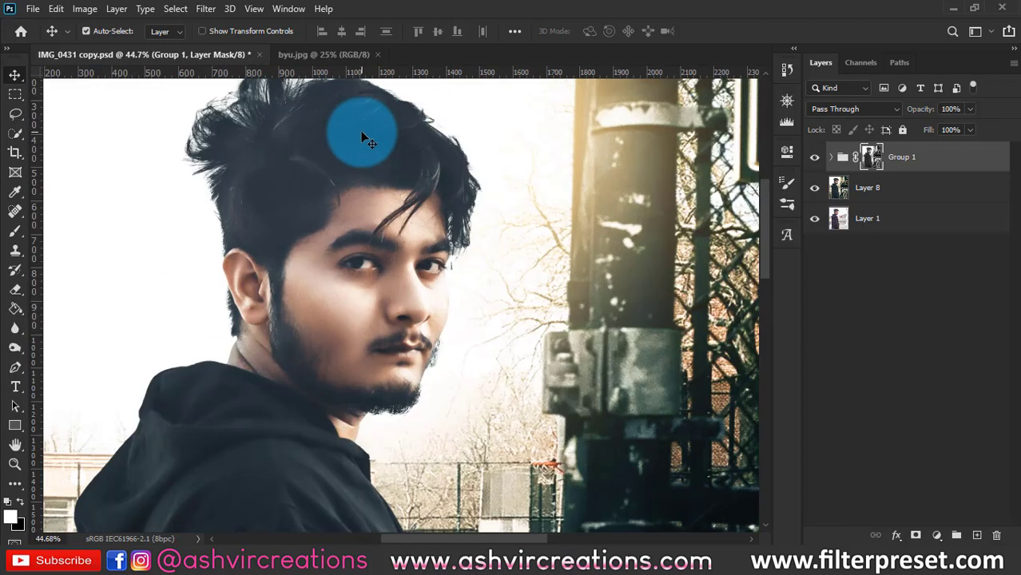
pyautogui.click(815, 158)
pyautogui.click(816, 159)
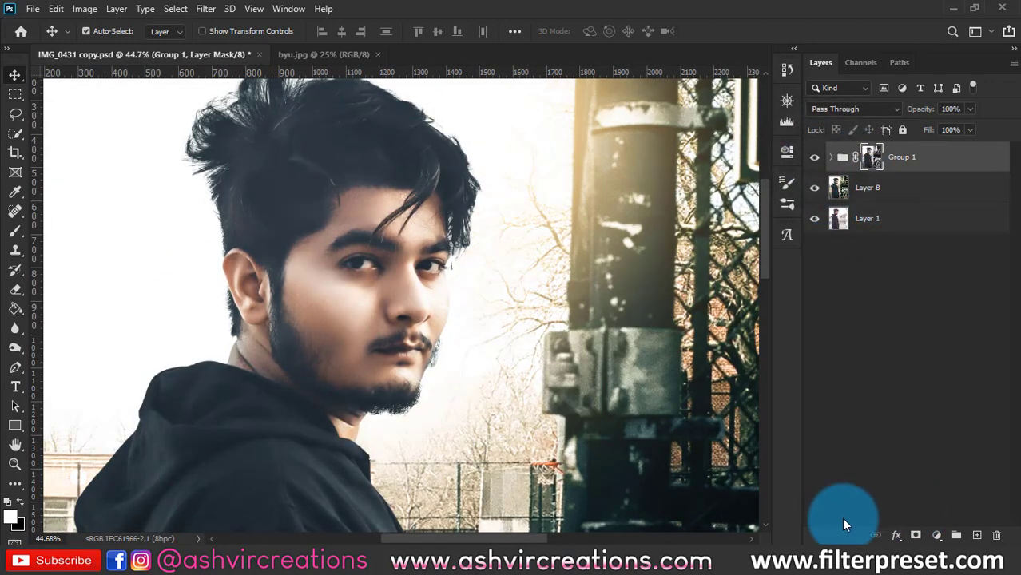
# Paint black on Group 1's mask beside the man's cheek with a soft 114 px brush at 27% opacity.
pyautogui.click(15, 230)
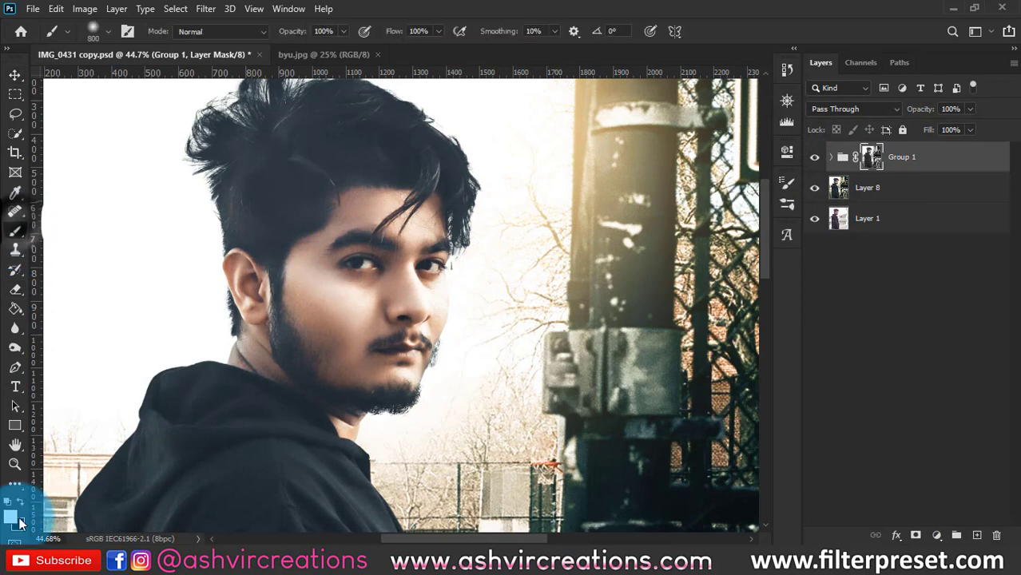
pyautogui.click(22, 501)
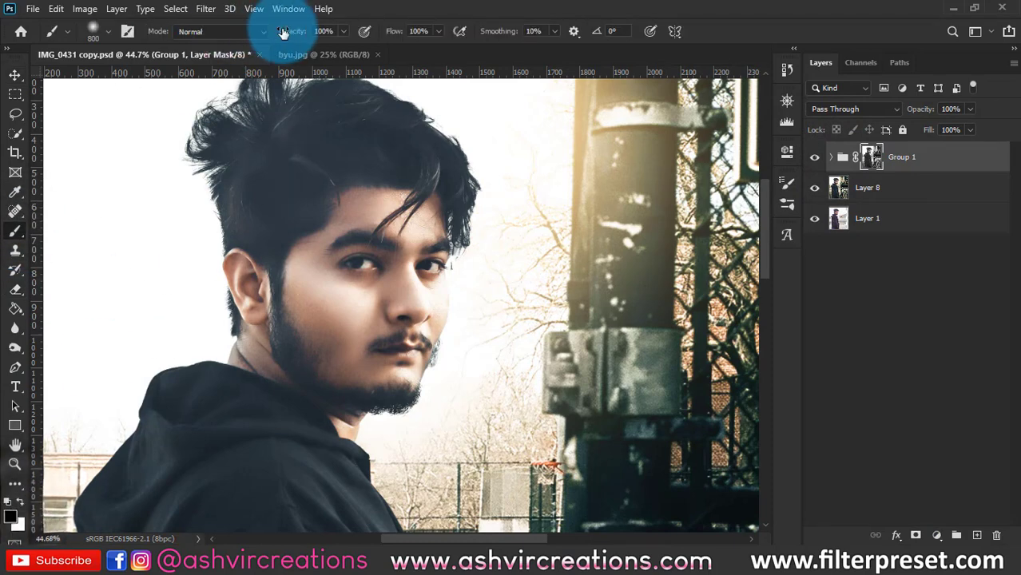
pyautogui.press('2')
pyautogui.press('7')
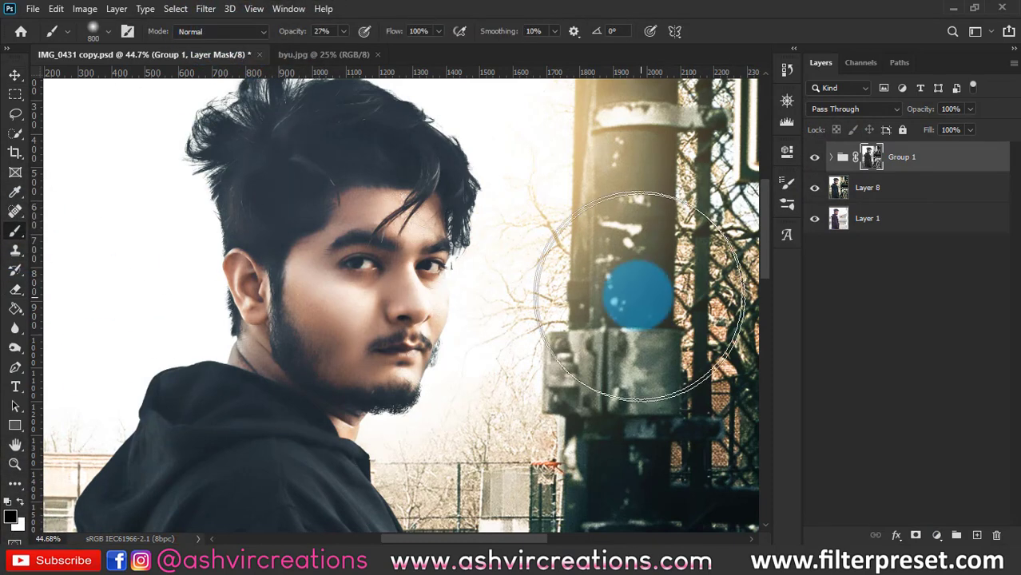
pyautogui.rightClick(638, 292)
pyautogui.moveTo(730, 317); pyautogui.dragTo(730, 319)
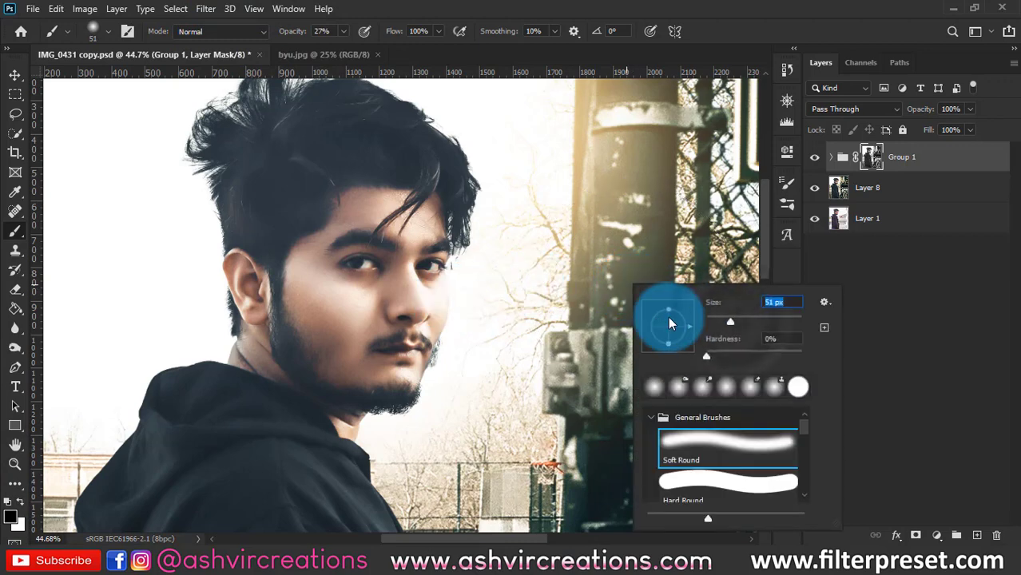
pyautogui.click(446, 292)
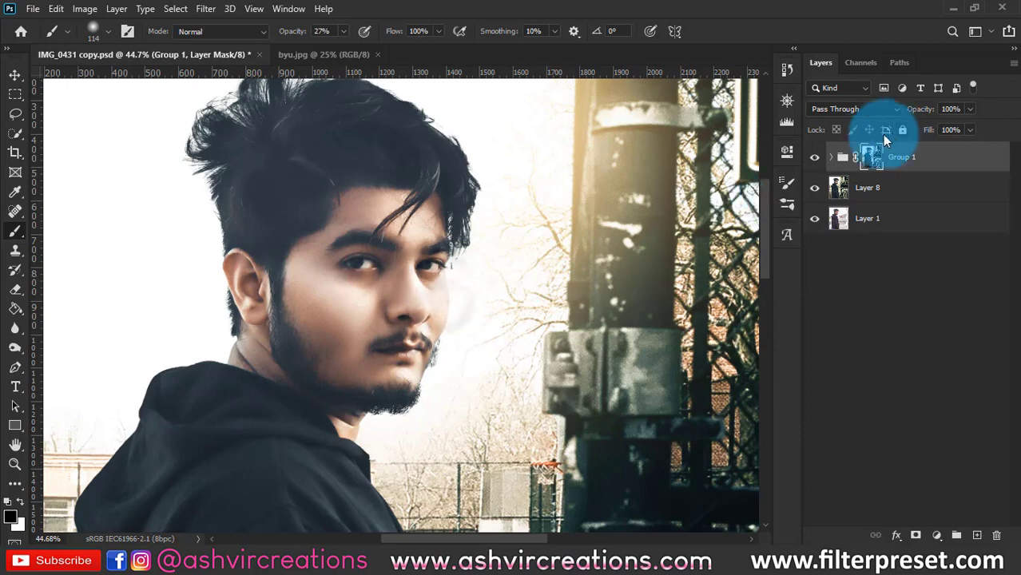
# Compare the image with Group 1 hidden and shown, then check the whole picture.
pyautogui.click(813, 157)
pyautogui.click(814, 157)
pyautogui.click(814, 157)
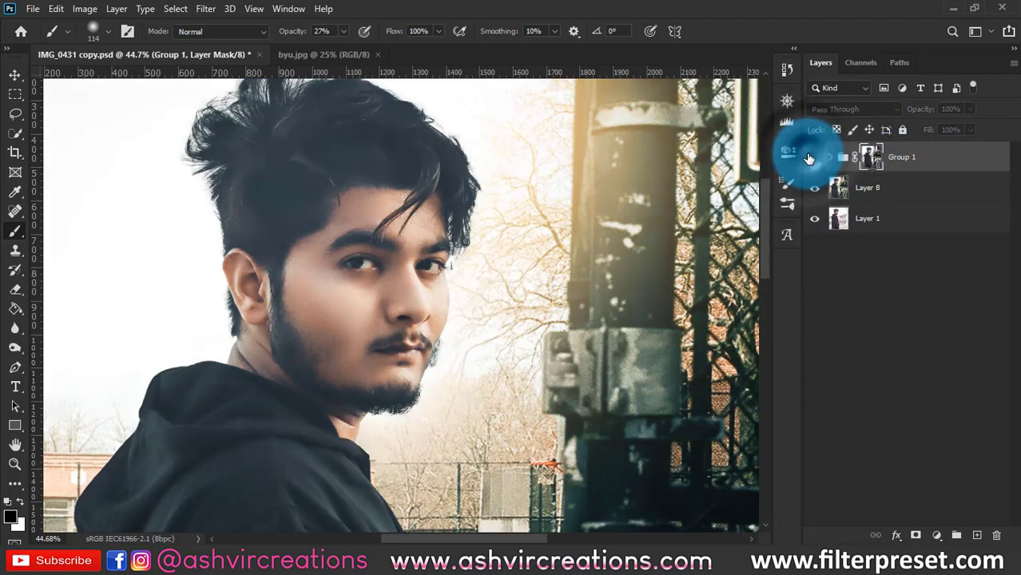
pyautogui.click(814, 157)
pyautogui.scroll(-6, 517, 237)
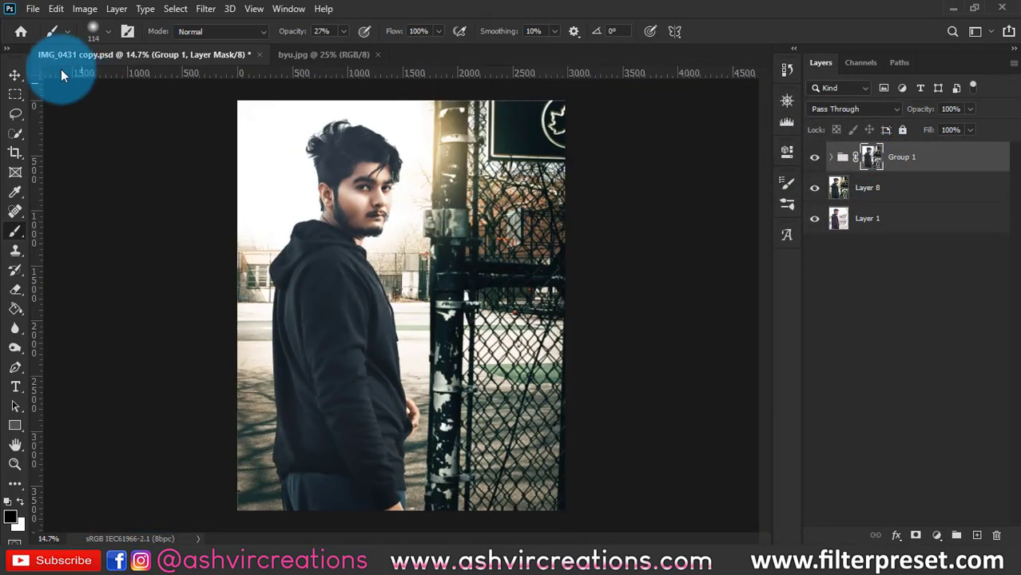
# Merge Group 1 and Layer 8 into a single layer.
pyautogui.click(14, 75)
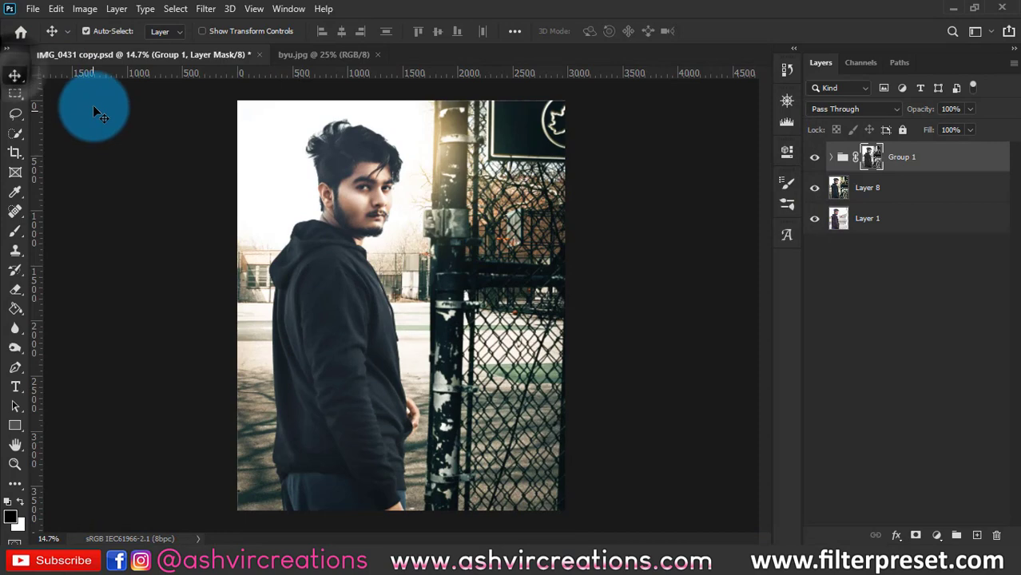
pyautogui.rightClick(883, 189)
pyautogui.click(747, 439)
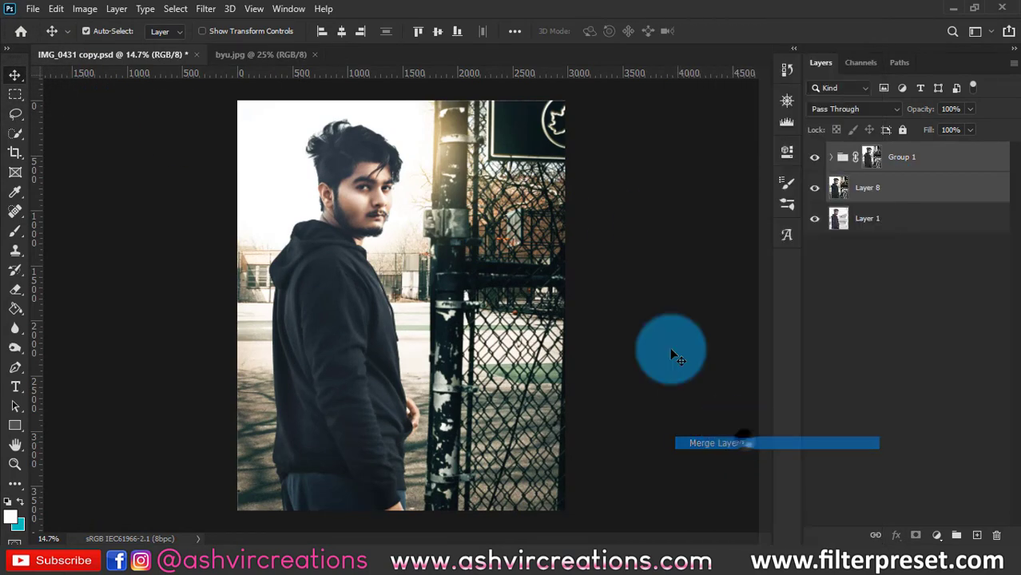
# Start the Camera Raw Filter on the merged layer and set the grain amount to 35.
pyautogui.click(206, 9)
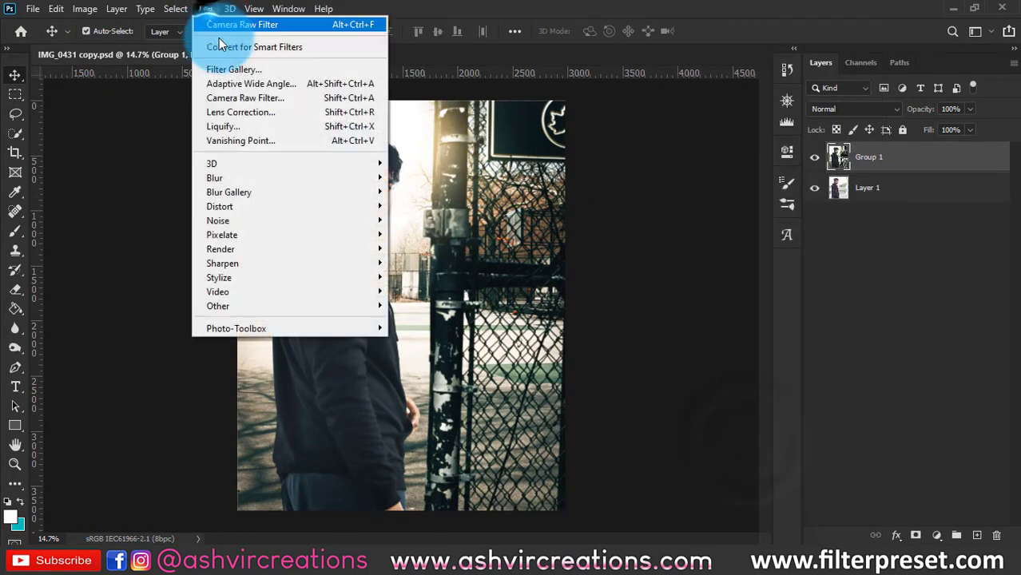
pyautogui.click(232, 98)
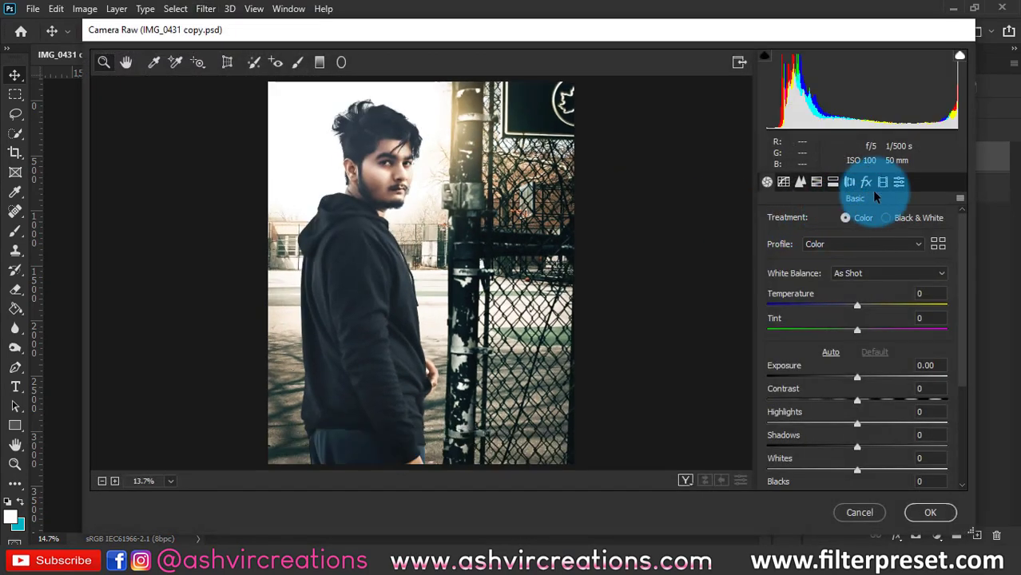
pyautogui.click(866, 182)
pyautogui.moveTo(801, 243); pyautogui.dragTo(813, 252)
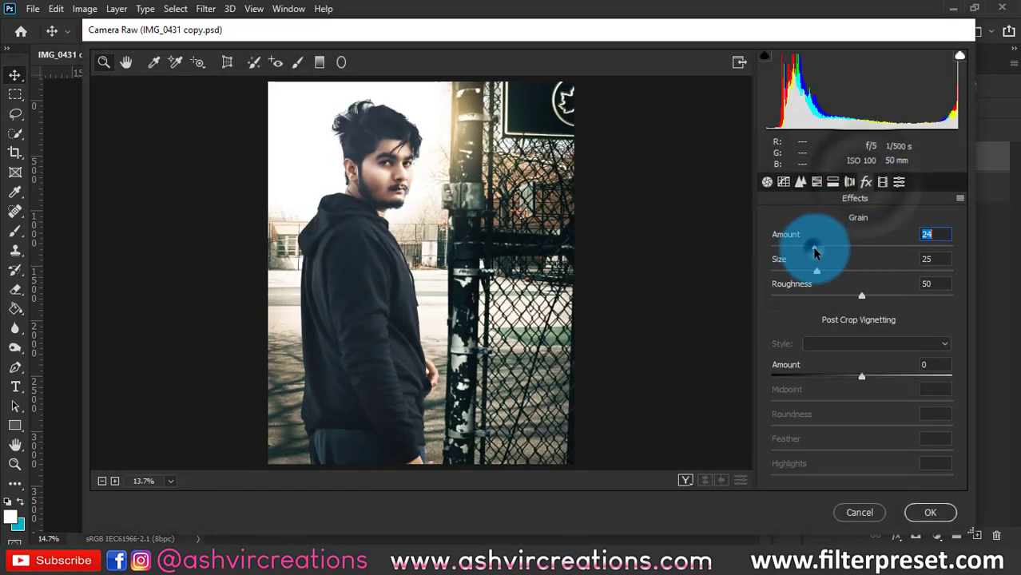
pyautogui.click(337, 167)
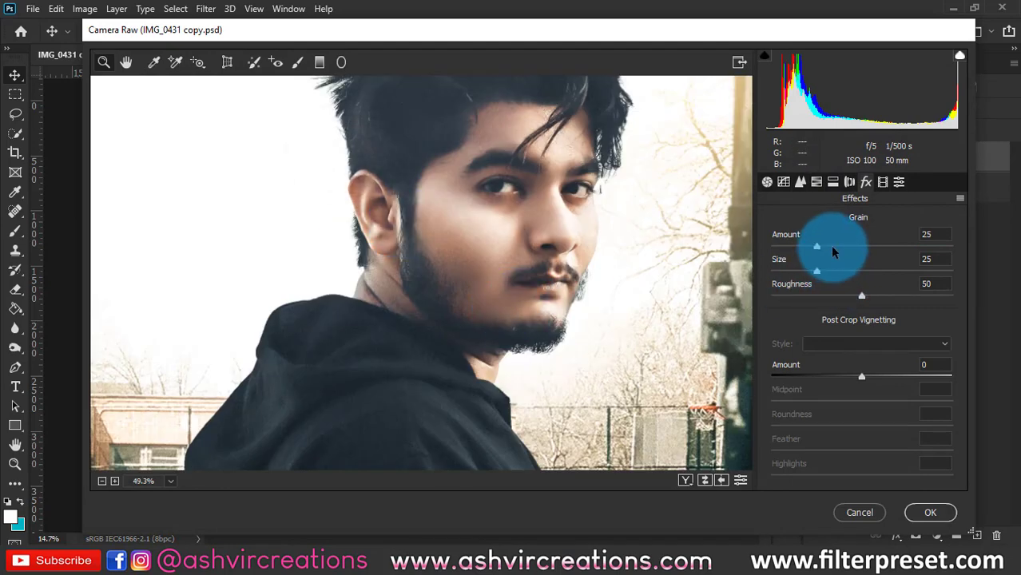
pyautogui.click(835, 248)
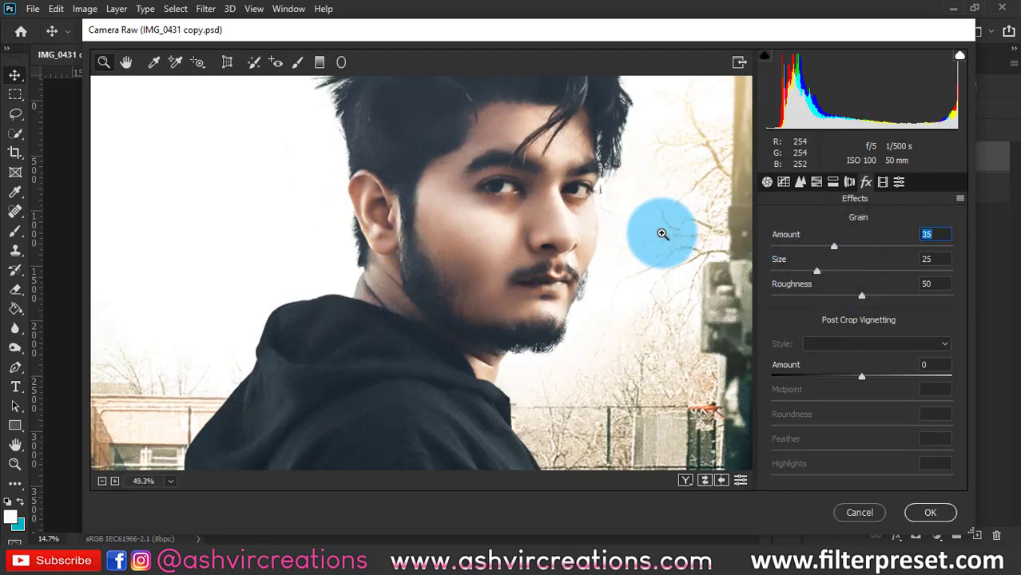
# Lower the Blacks to -21 in the basic adjustments and apply the Camera Raw filter.
pyautogui.click(766, 182)
pyautogui.scroll(-3, 836, 422)
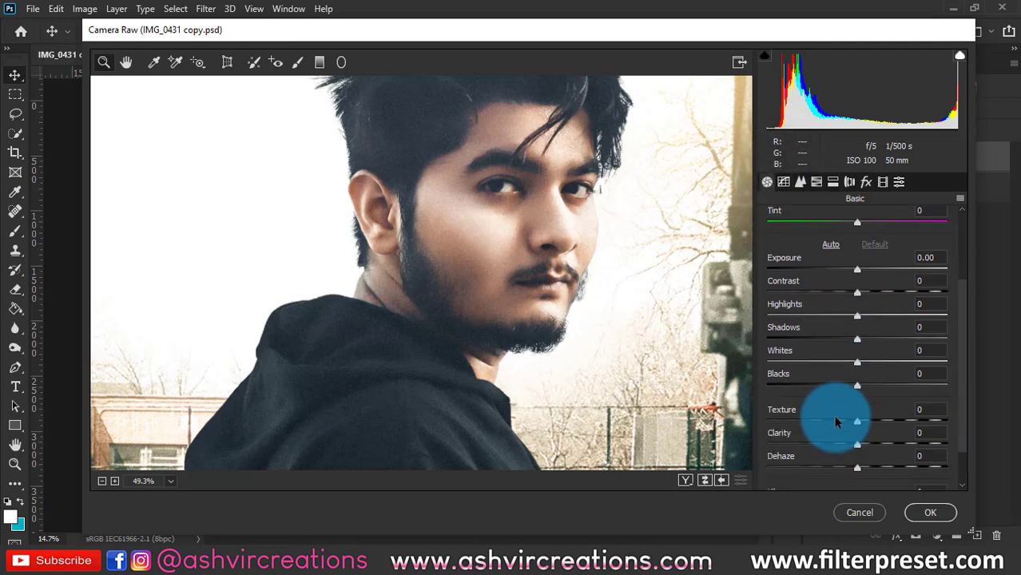
pyautogui.moveTo(848, 391); pyautogui.dragTo(827, 386)
pyautogui.moveTo(847, 387); pyautogui.dragTo(818, 385)
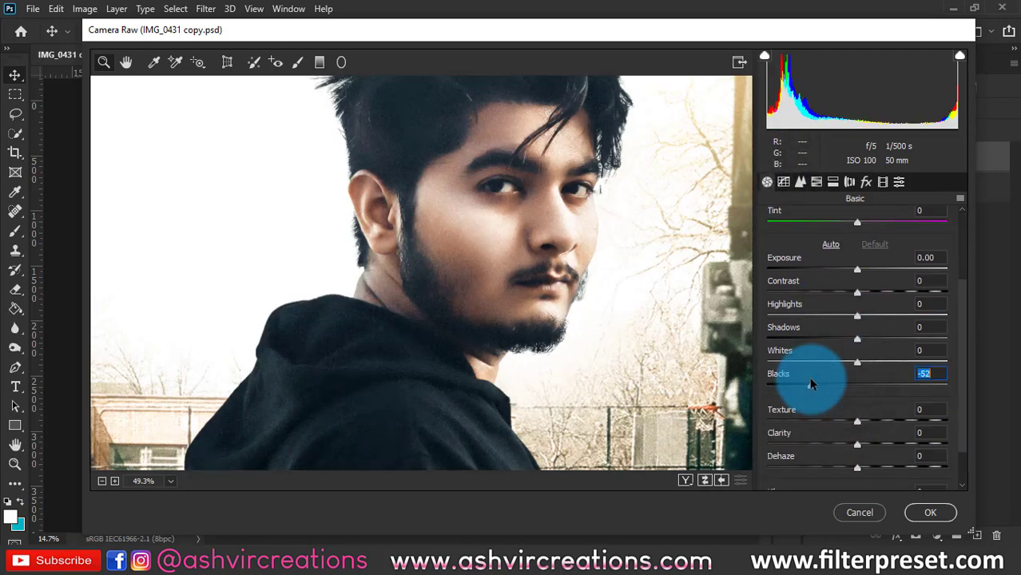
pyautogui.moveTo(639, 382); pyautogui.dragTo(574, 319)
pyautogui.click(417, 337)
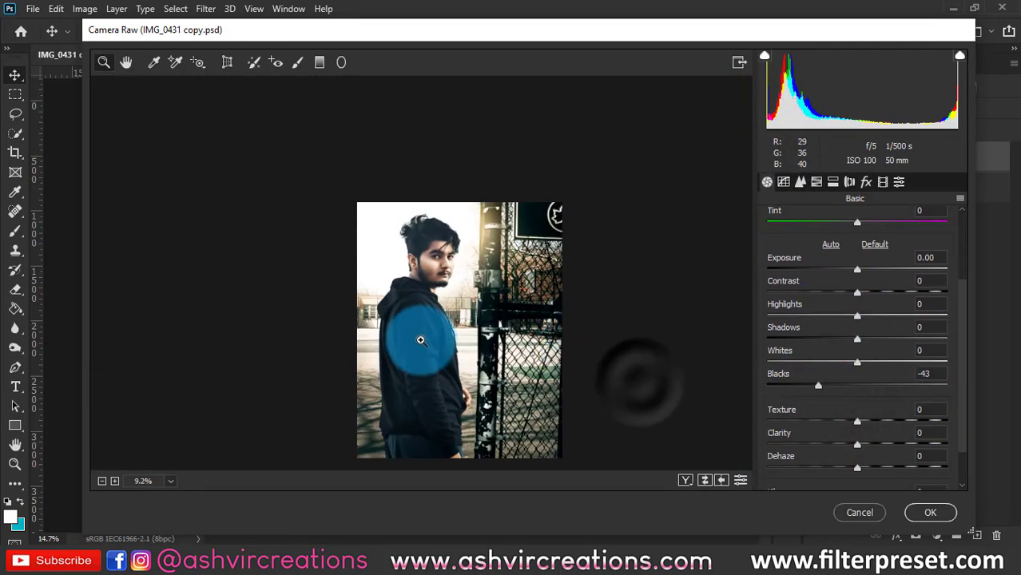
pyautogui.click(818, 374)
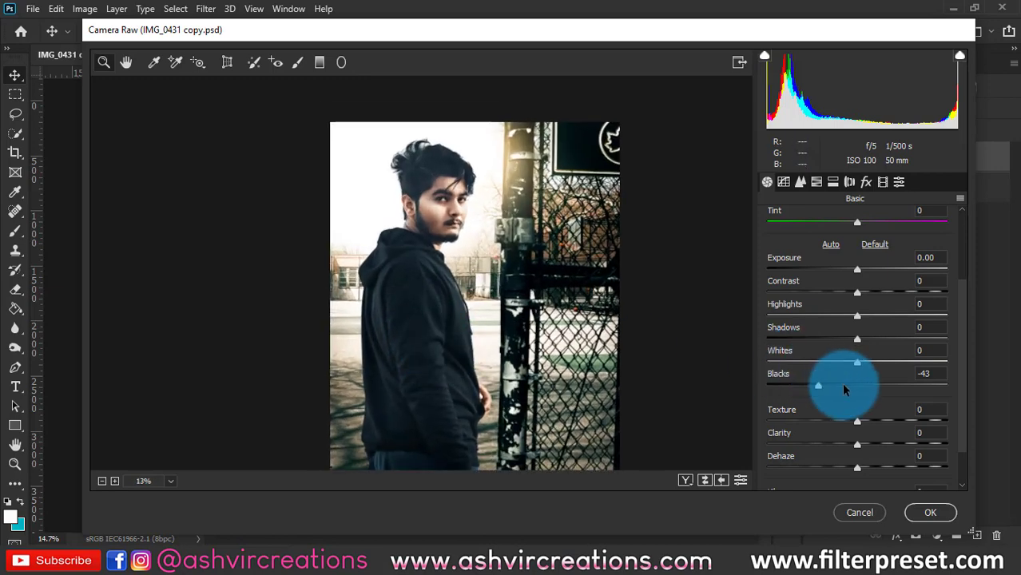
pyautogui.moveTo(845, 389)
pyautogui.mouseDown()
pyautogui.moveTo(868, 387)
pyautogui.moveTo(777, 388)
pyautogui.moveTo(870, 391)
pyautogui.moveTo(827, 392)
pyautogui.mouseUp()
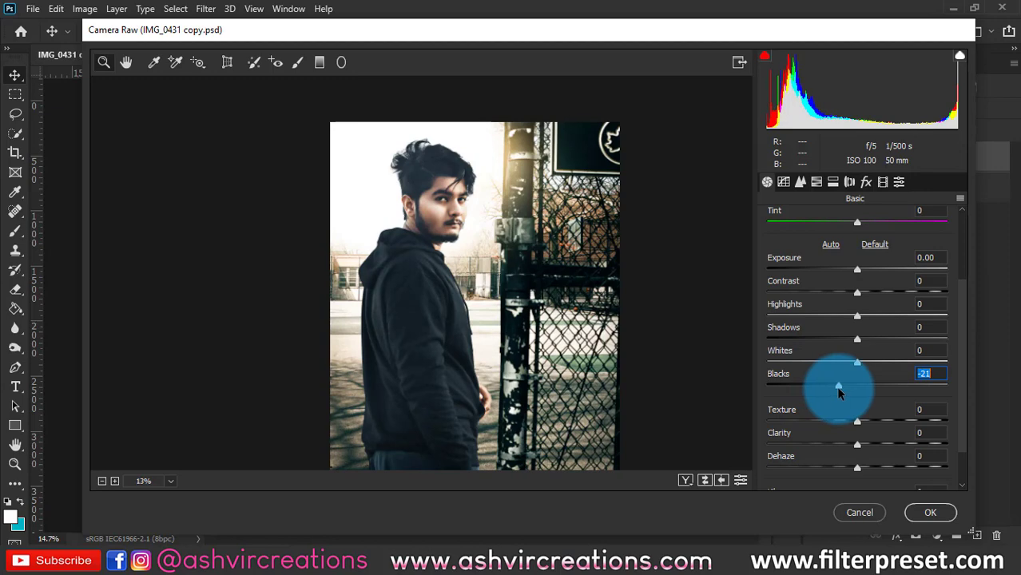
pyautogui.click(929, 512)
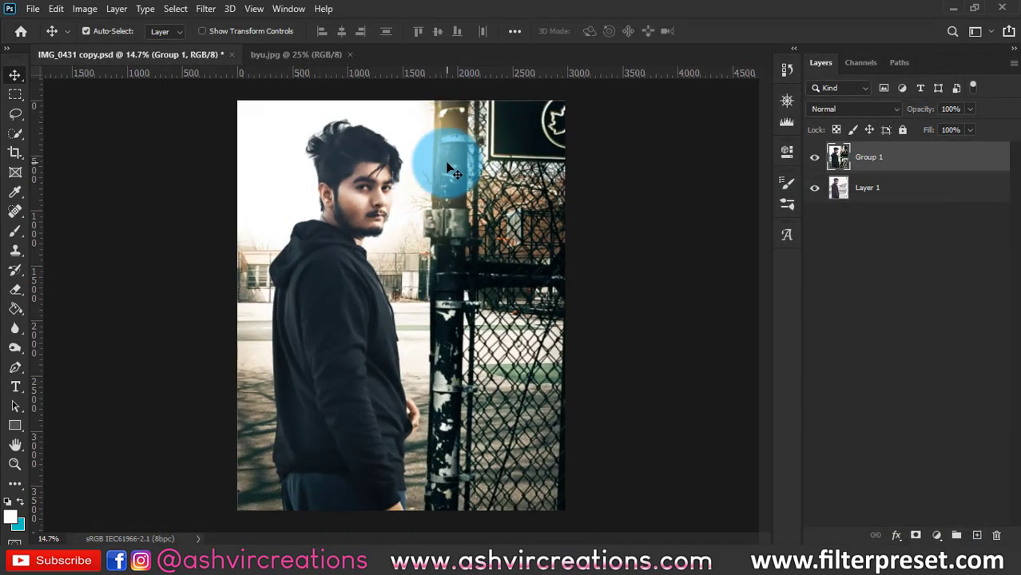
# Add a new empty layer, enlarge the soft brush to 385 px and set the foreground color to orange ff961a.
pyautogui.click(980, 537)
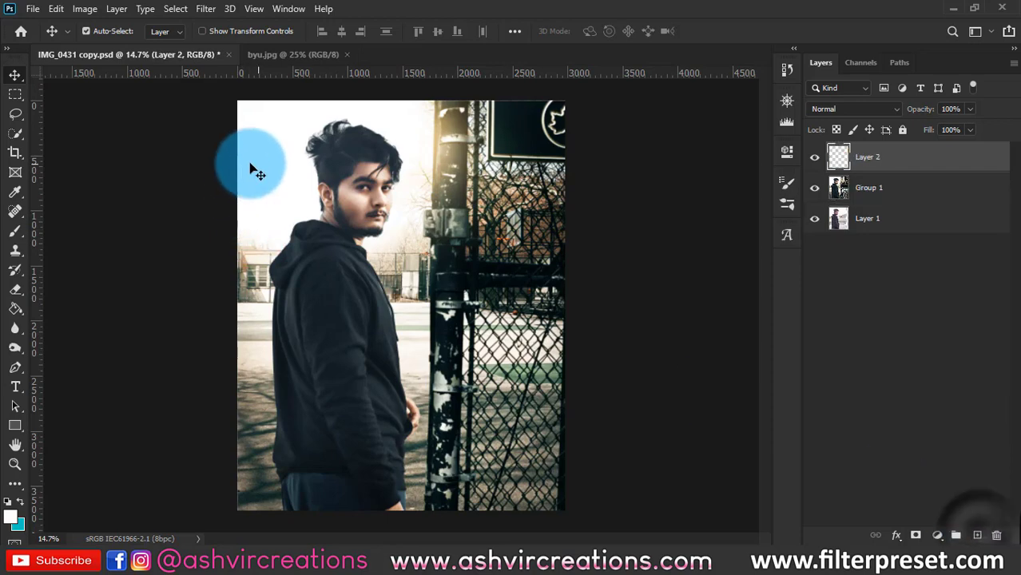
pyautogui.press('b')
pyautogui.rightClick(287, 297)
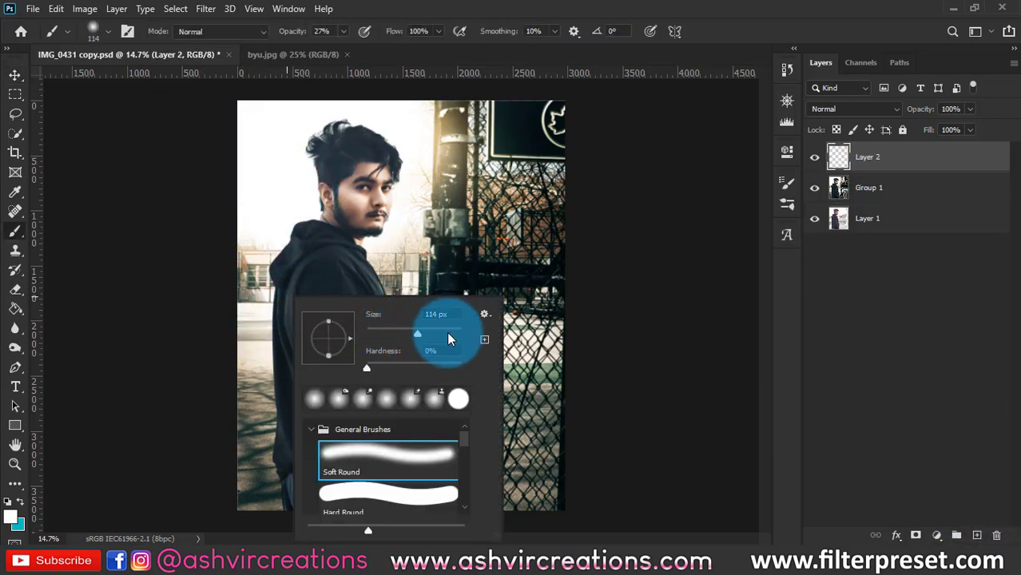
pyautogui.click(11, 517)
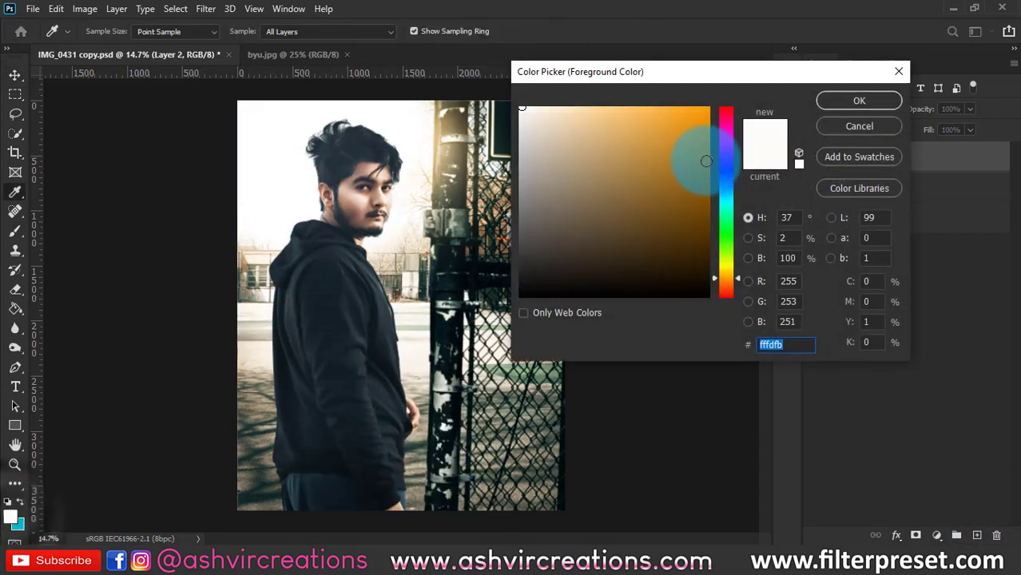
pyautogui.moveTo(706, 160)
pyautogui.mouseDown()
pyautogui.moveTo(673, 102)
pyautogui.moveTo(690, 106)
pyautogui.mouseUp()
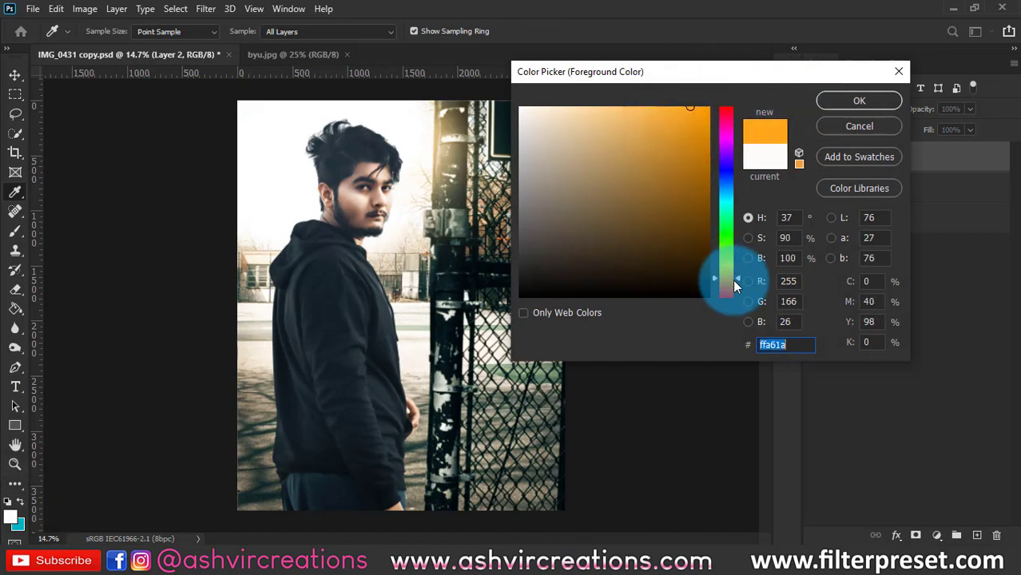
pyautogui.moveTo(732, 279); pyautogui.dragTo(726, 280)
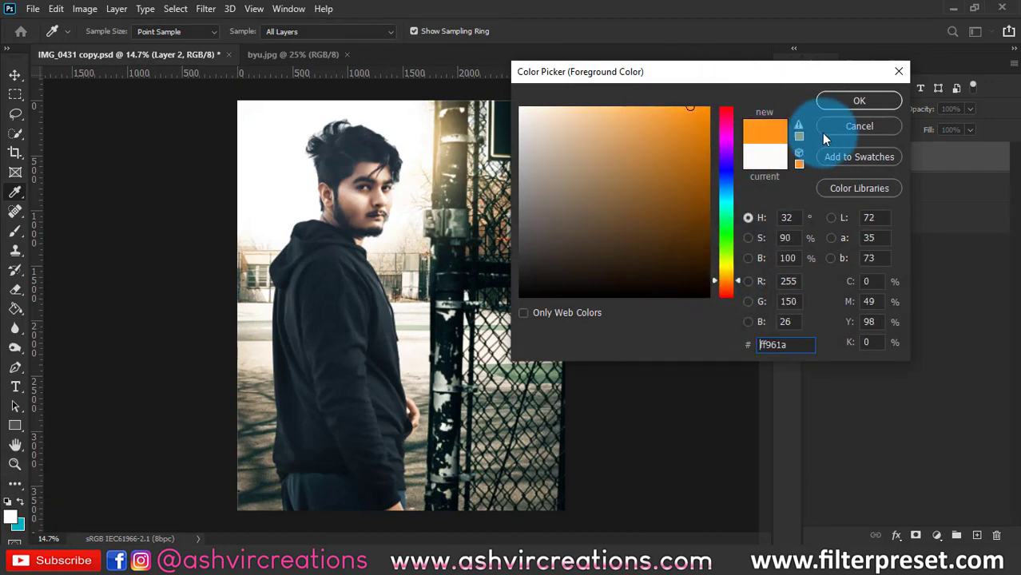
pyautogui.click(847, 102)
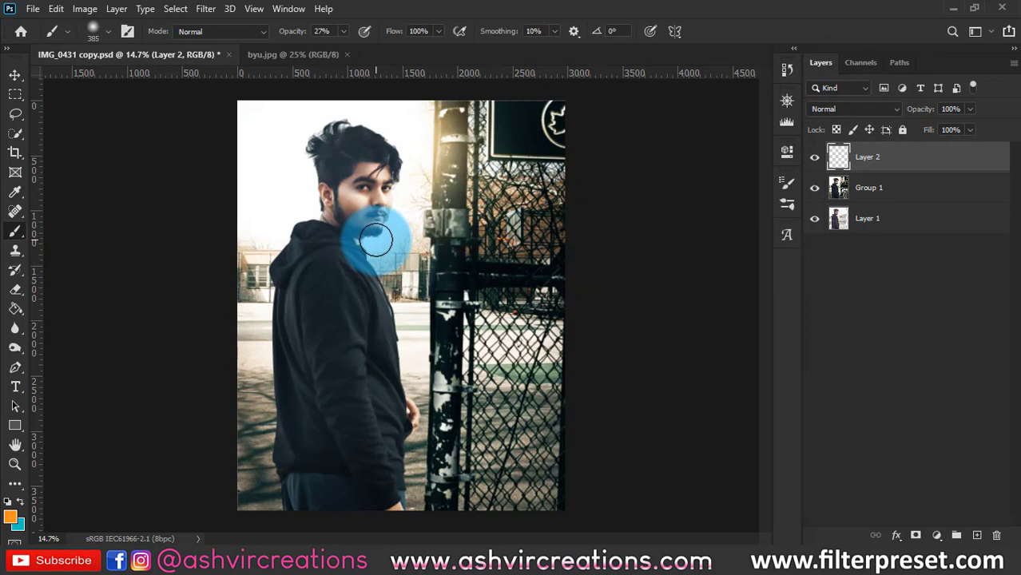
# Paint one soft orange spot beside the man's chest with a 500 px brush at 100% opacity.
pyautogui.press('0')
pyautogui.press(']')
pyautogui.press(']')
pyautogui.press(']')
pyautogui.press(']')
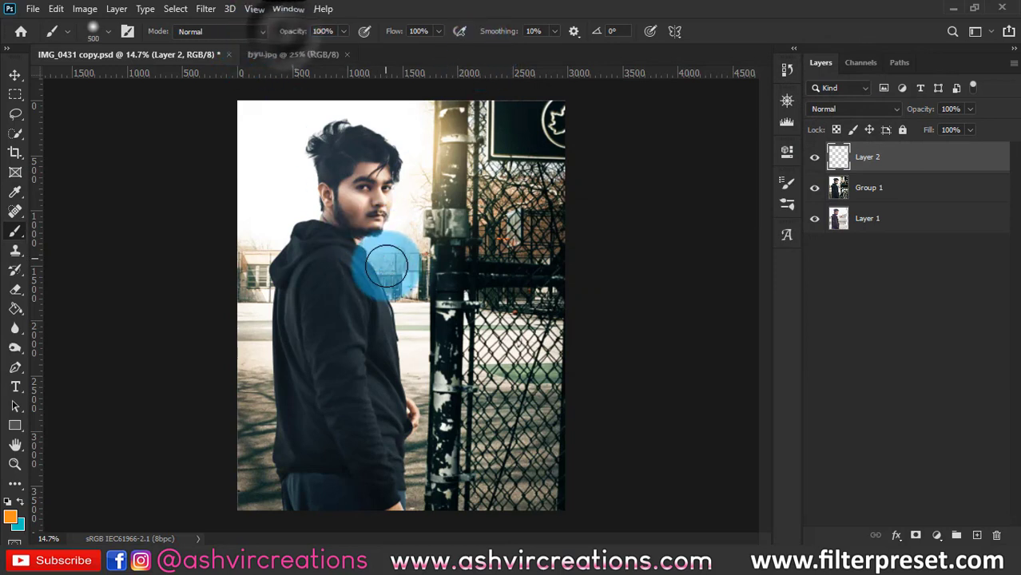
pyautogui.click(393, 287)
pyautogui.press('v')
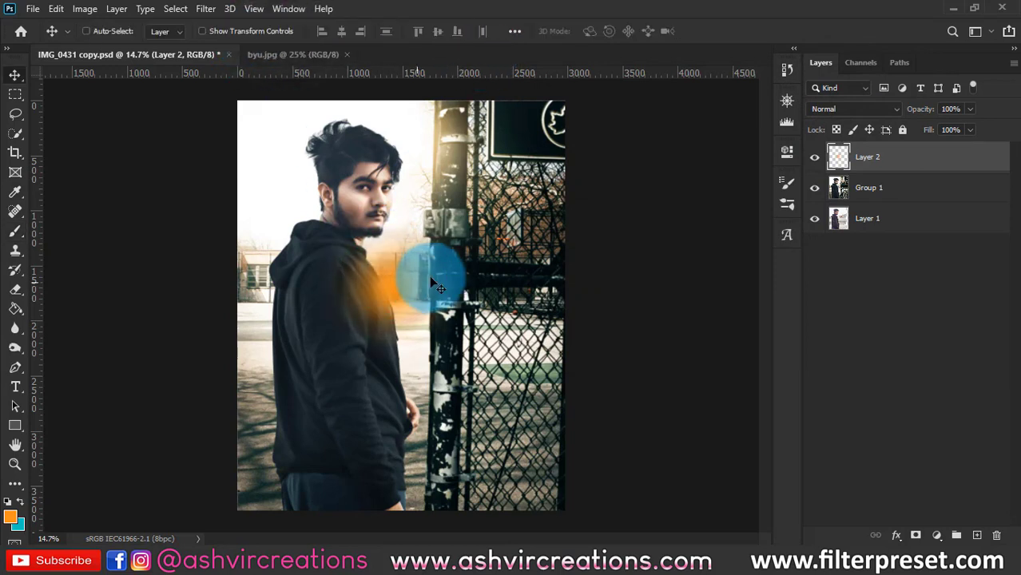
# Set the orange spot's layer to Screen blending, enlarge the spot and move it up over the man's head.
pyautogui.hotkey('ctrl', 't')
pyautogui.click(836, 120)
pyautogui.click(821, 236)
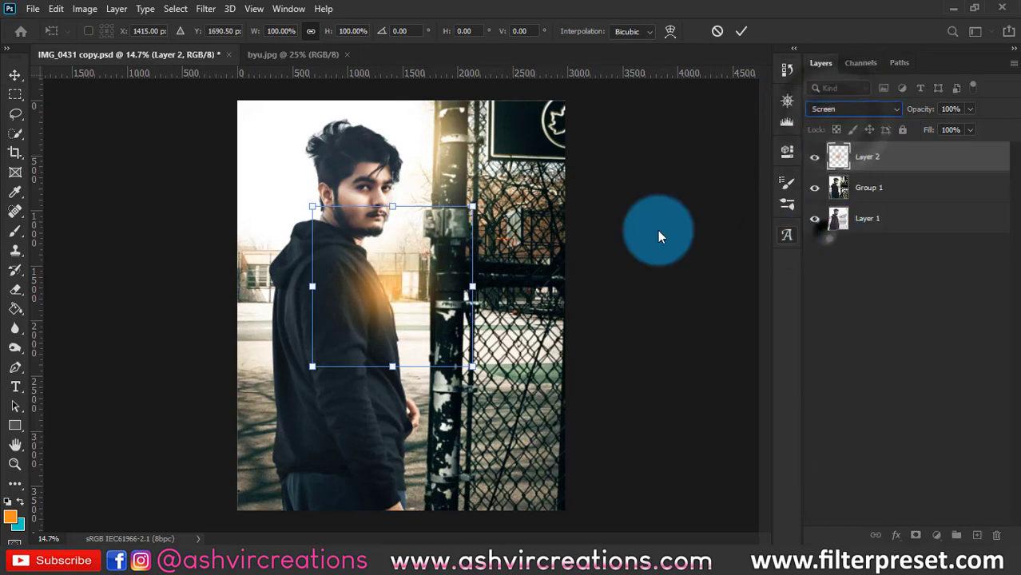
pyautogui.moveTo(411, 296)
pyautogui.mouseDown()
pyautogui.moveTo(415, 140)
pyautogui.moveTo(529, 241)
pyautogui.moveTo(539, 268)
pyautogui.moveTo(406, 155)
pyautogui.mouseUp()
pyautogui.press('Return')
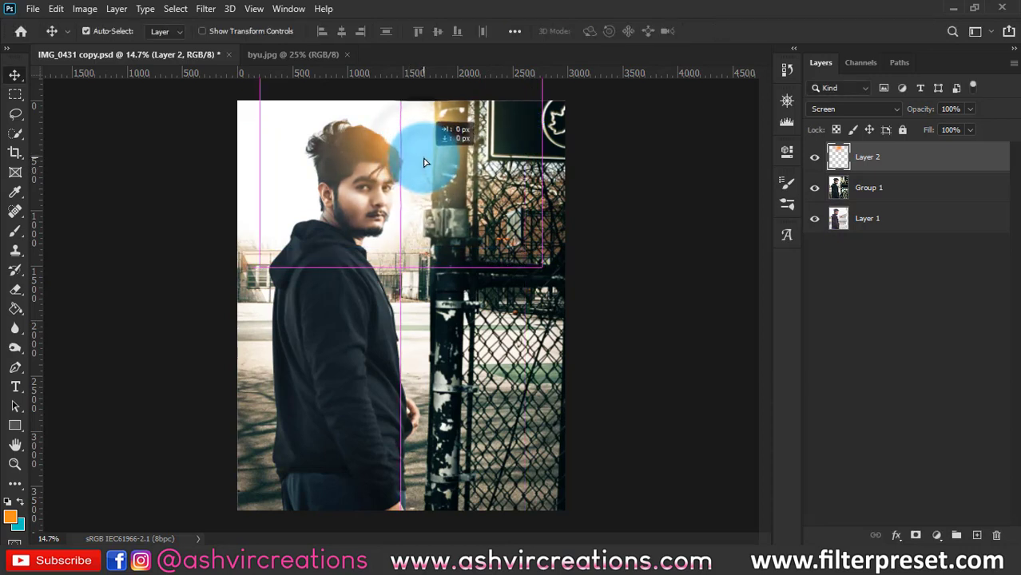
# Reduce Layer 2's opacity to 60% and reposition the orange glow over the man's hair.
pyautogui.moveTo(902, 113); pyautogui.dragTo(881, 110)
pyautogui.moveTo(431, 160); pyautogui.dragTo(399, 203)
pyautogui.scroll(3, 399, 203)
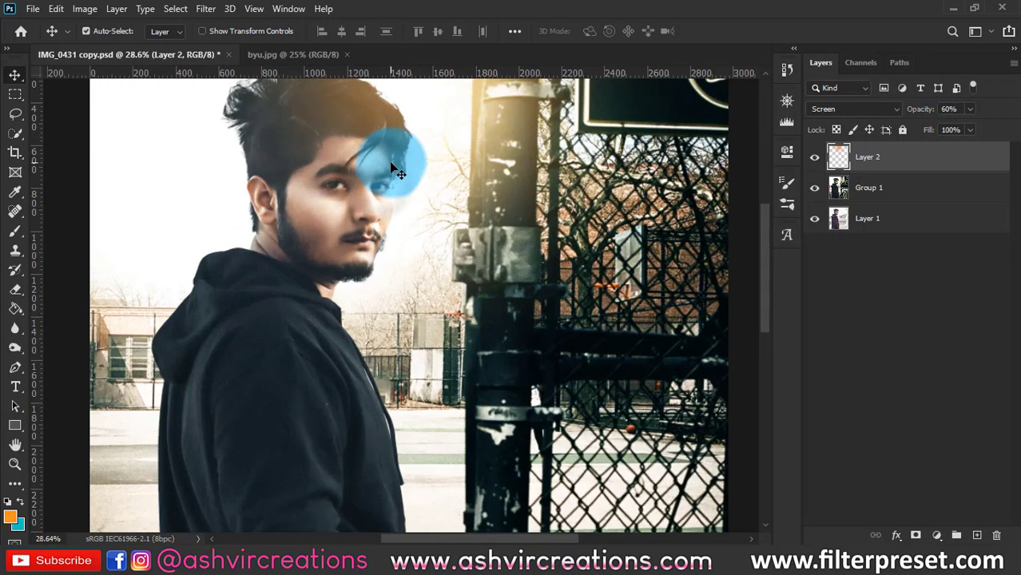
# Shift the orange glow's hue to -7 with Hue/Saturation.
pyautogui.scroll(1, 411, 203)
pyautogui.hotkey('ctrl', 'u')
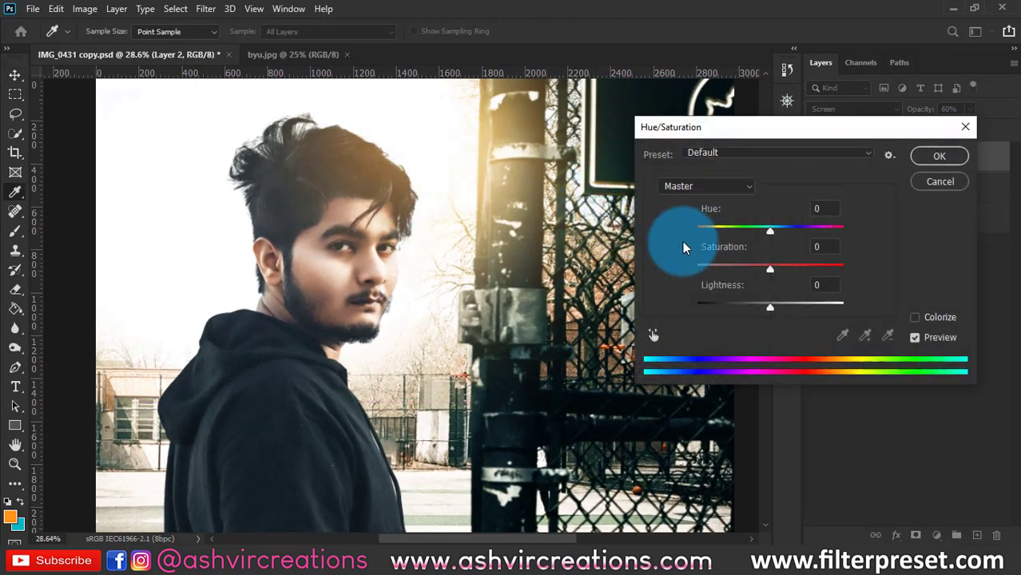
pyautogui.moveTo(765, 229); pyautogui.dragTo(764, 226)
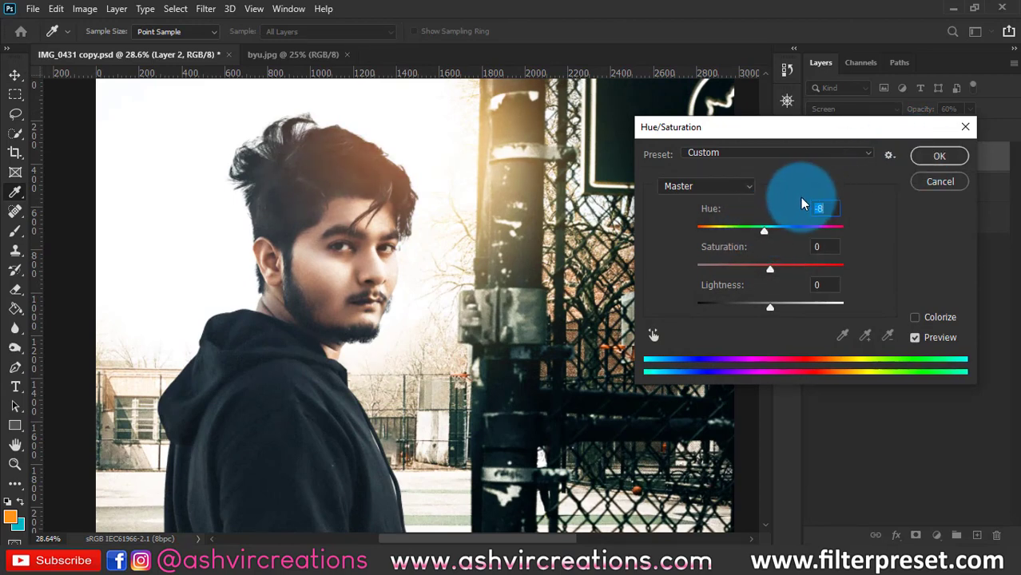
pyautogui.click(765, 229)
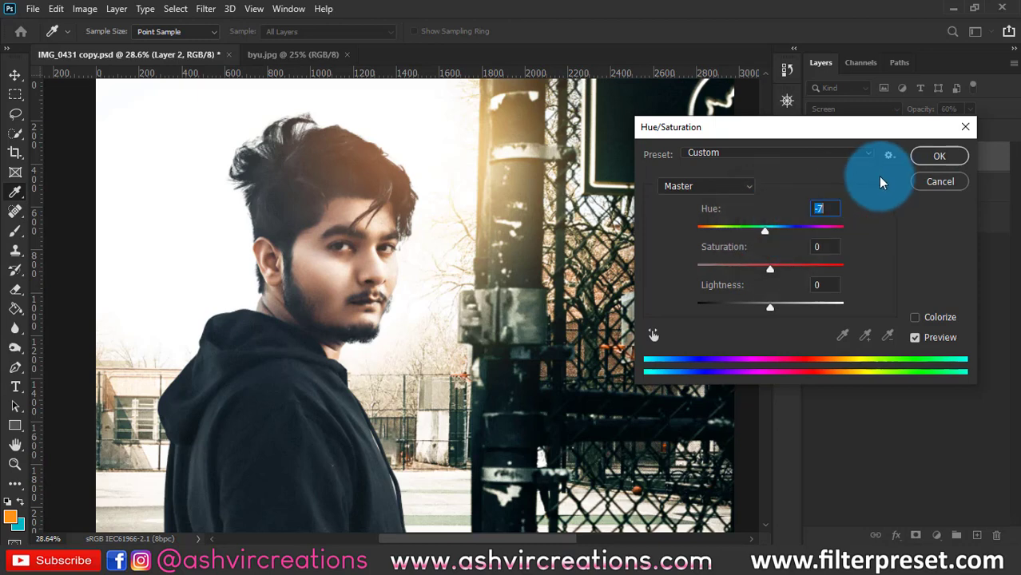
pyautogui.click(930, 156)
pyautogui.press('v')
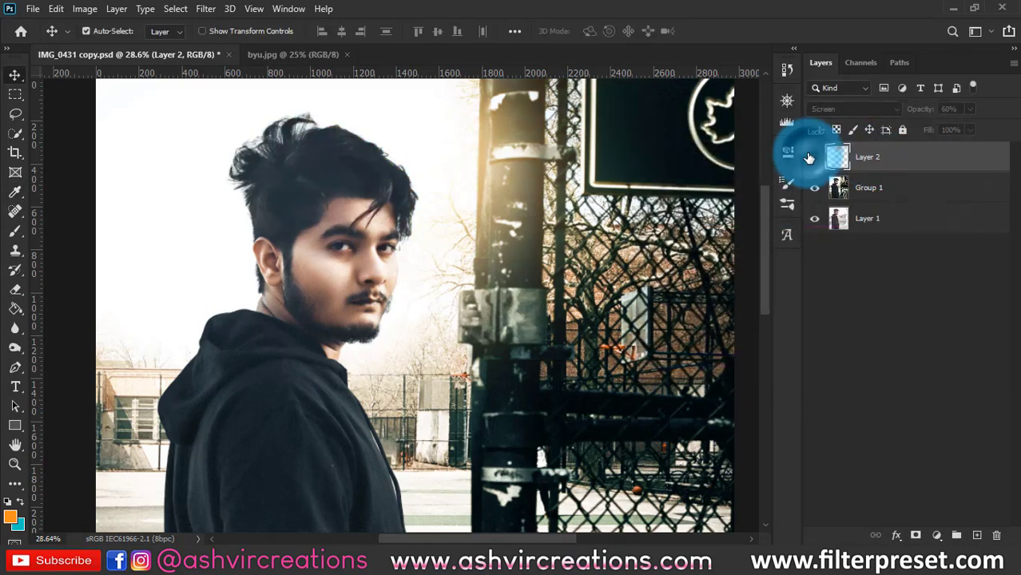
# Erase the orange glow over the upper part of the pole on Layer 2 with a 600 px eraser.
pyautogui.moveTo(581, 205); pyautogui.dragTo(497, 269)
pyautogui.press('e')
pyautogui.click(488, 212)
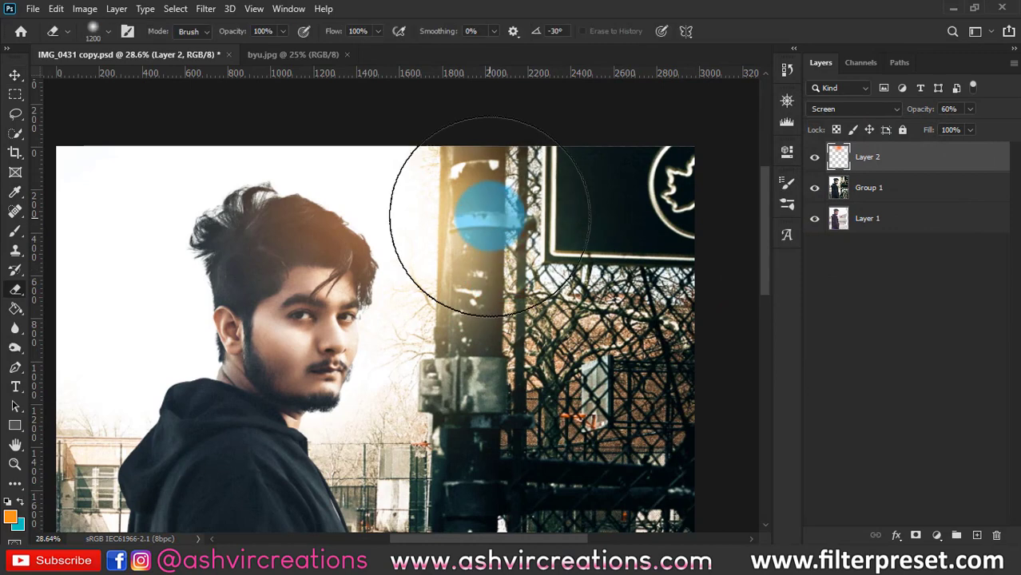
pyautogui.press('[')
pyautogui.click(480, 187)
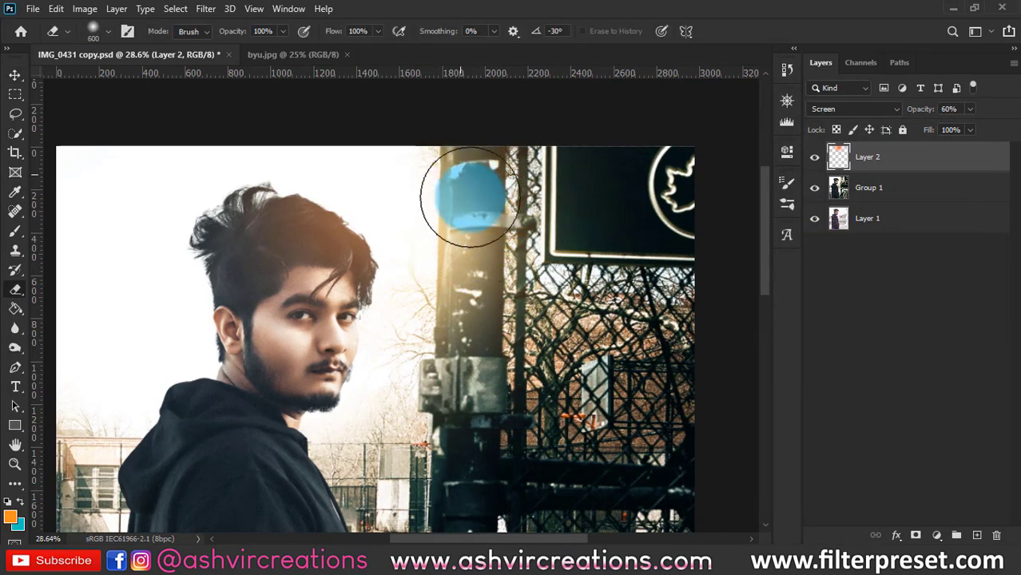
pyautogui.moveTo(470, 196)
pyautogui.mouseDown()
pyautogui.moveTo(470, 333)
pyautogui.moveTo(479, 107)
pyautogui.moveTo(500, 421)
pyautogui.moveTo(515, 478)
pyautogui.moveTo(595, 331)
pyautogui.mouseUp()
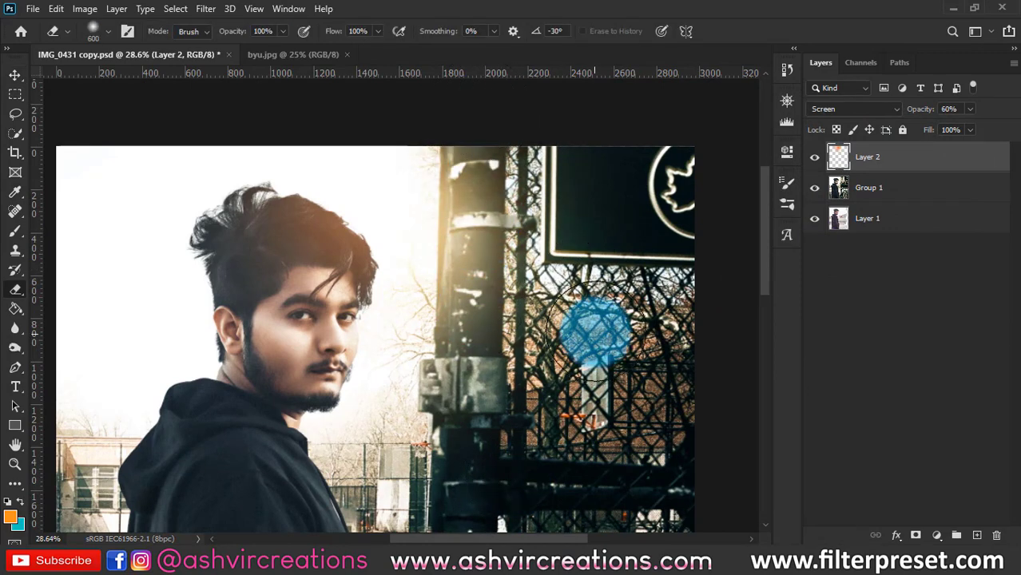
# Switch the eraser to a brush tip with a 0° angle and compare the image with and without the glow layer.
pyautogui.rightClick(596, 330)
pyautogui.click(662, 455)
pyautogui.click(665, 457)
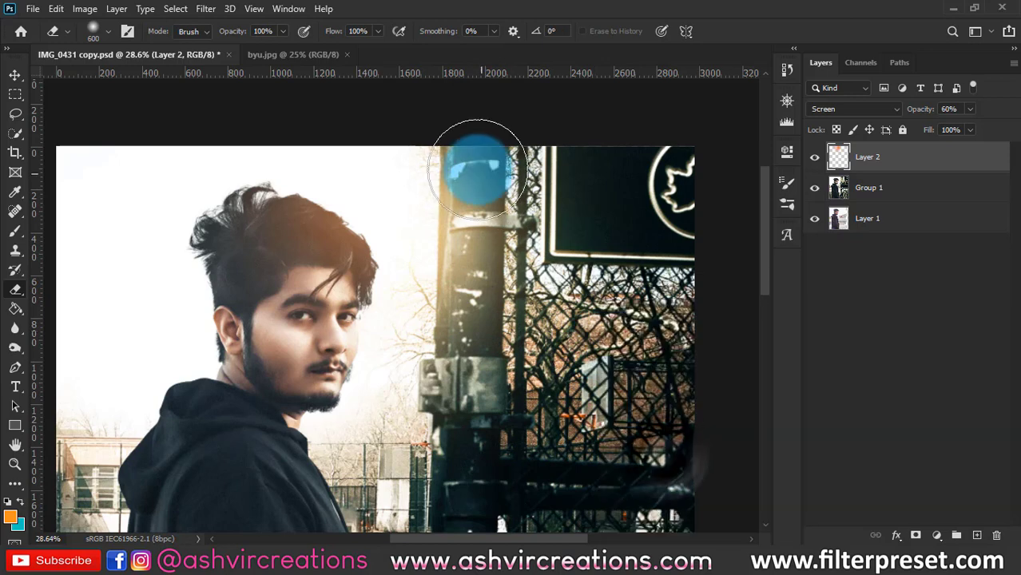
pyautogui.hotkey('ctrl', 'd')
pyautogui.click(814, 157)
pyautogui.click(814, 156)
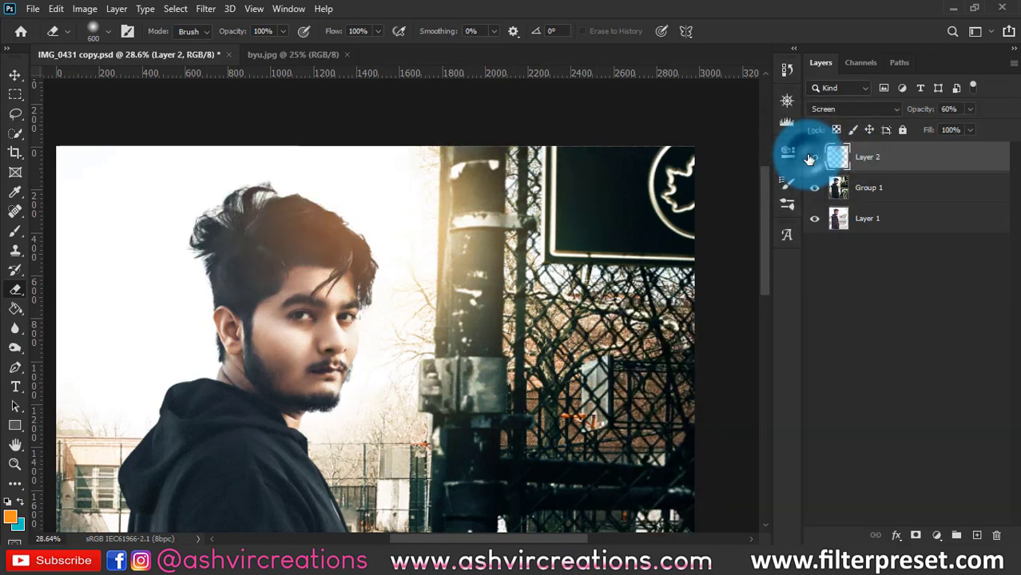
# Merge the orange glow layer with Group 1 into a single layer.
pyautogui.scroll(-2, 566, 171)
pyautogui.press('v')
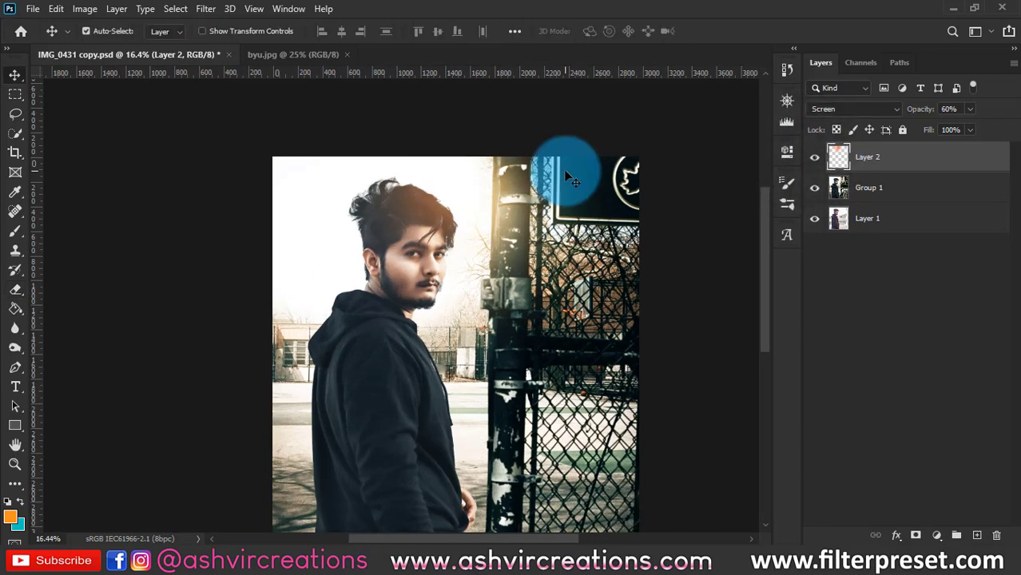
pyautogui.scroll(-2, 563, 169)
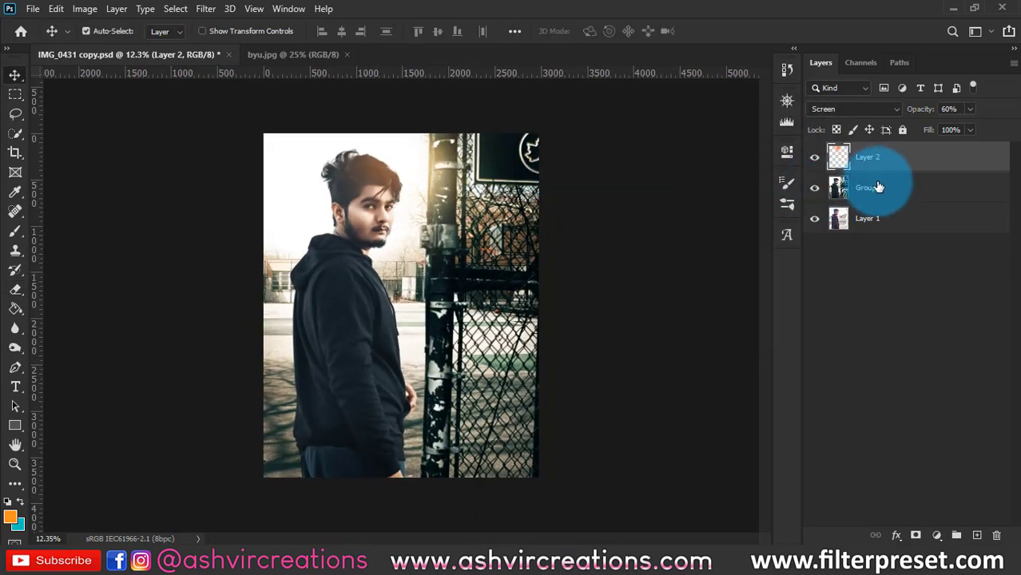
pyautogui.keyDown('shift'); pyautogui.click(877, 187); pyautogui.keyUp('shift')
pyautogui.hotkey('ctrl', 'e')
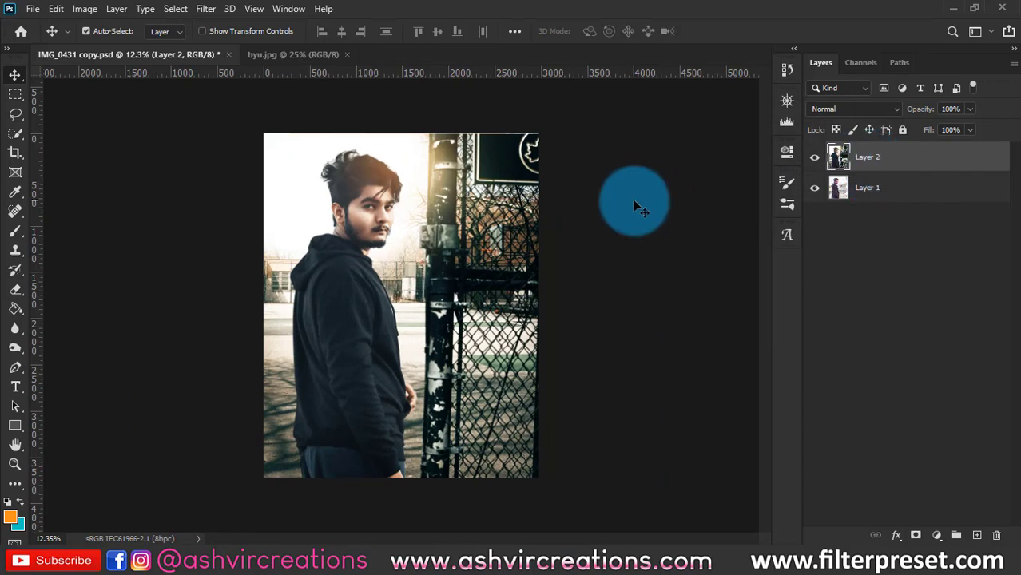
# Crop the document to its existing canvas bounds.
pyautogui.press('c')
pyautogui.press('Return')
pyautogui.press('v')
pyautogui.hotkey('ctrl', '0')
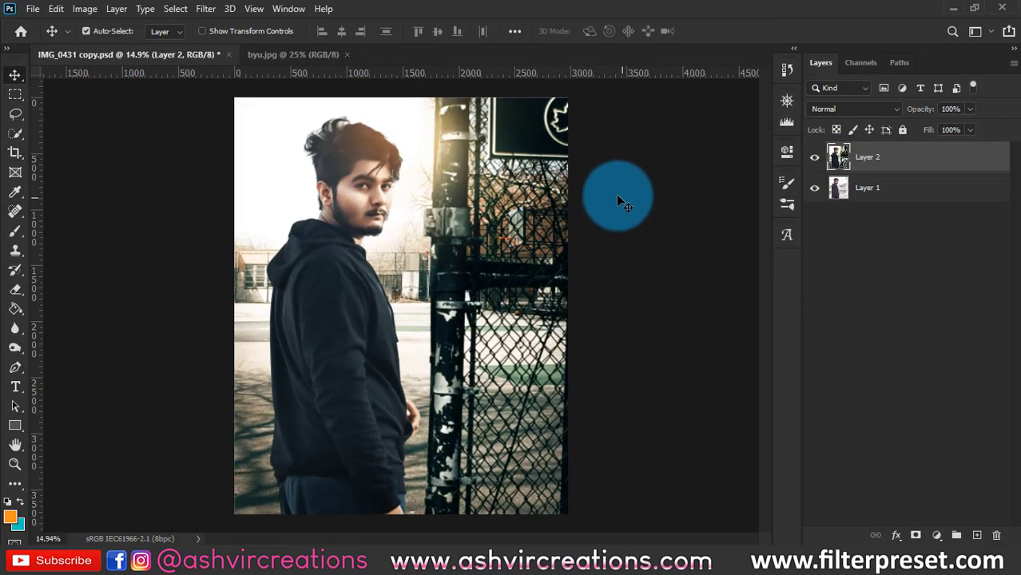
# Compare the finished composite with the original photo over the whole image by repeatedly hiding and showing Layer 2.
pyautogui.click(813, 157)
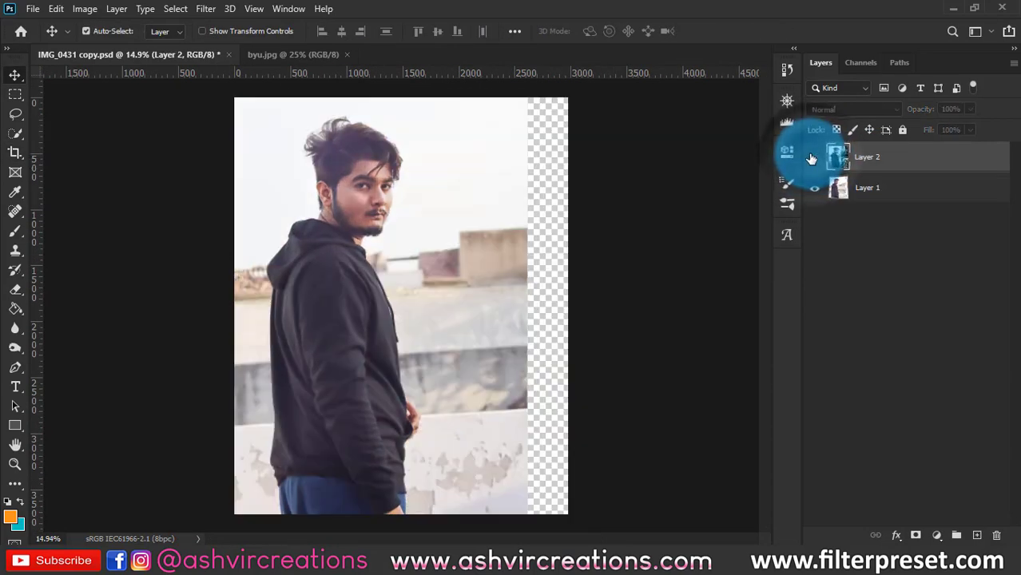
pyautogui.click(813, 157)
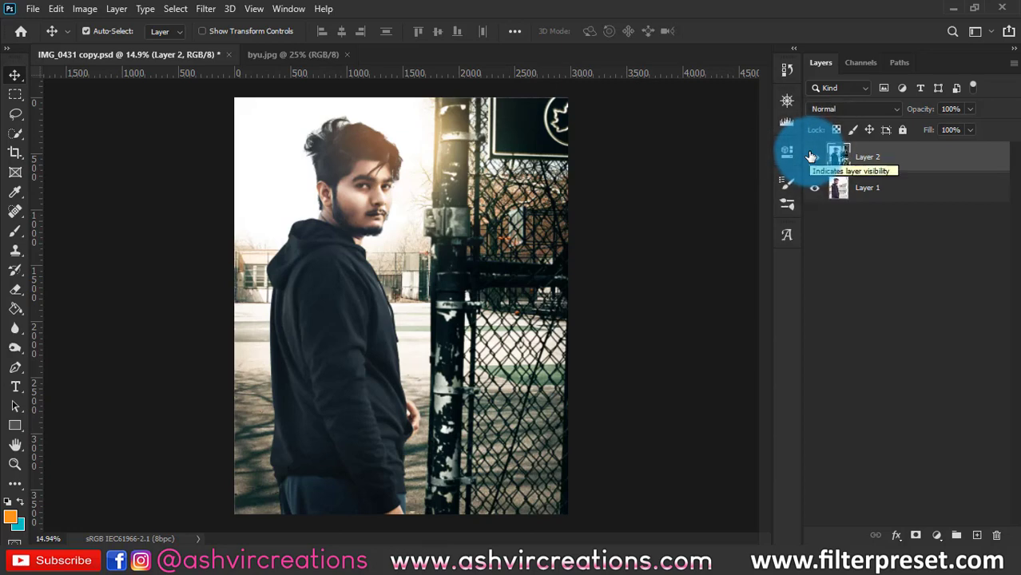
pyautogui.click(812, 158)
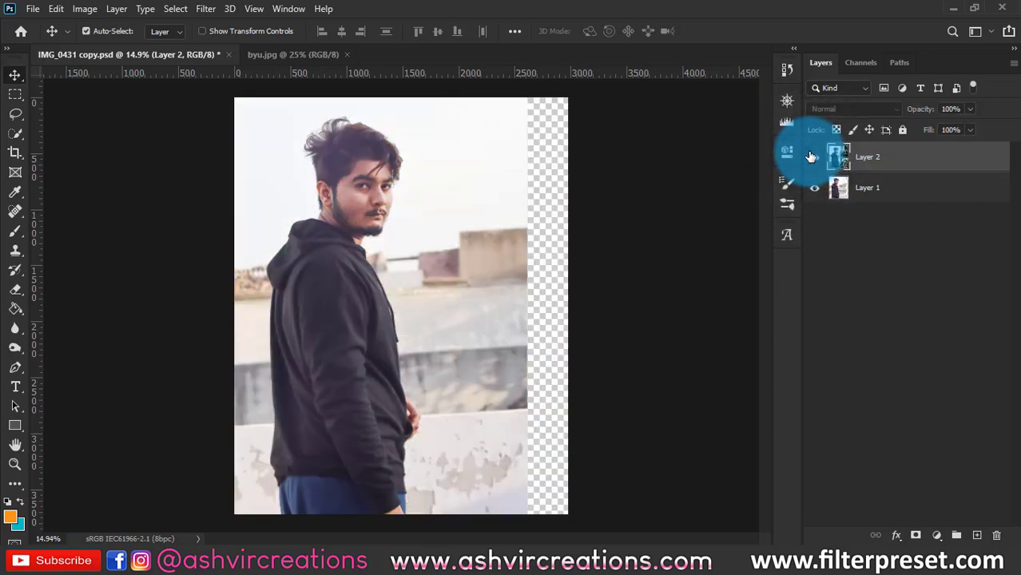
pyautogui.click(810, 156)
pyautogui.click(811, 157)
pyautogui.click(810, 157)
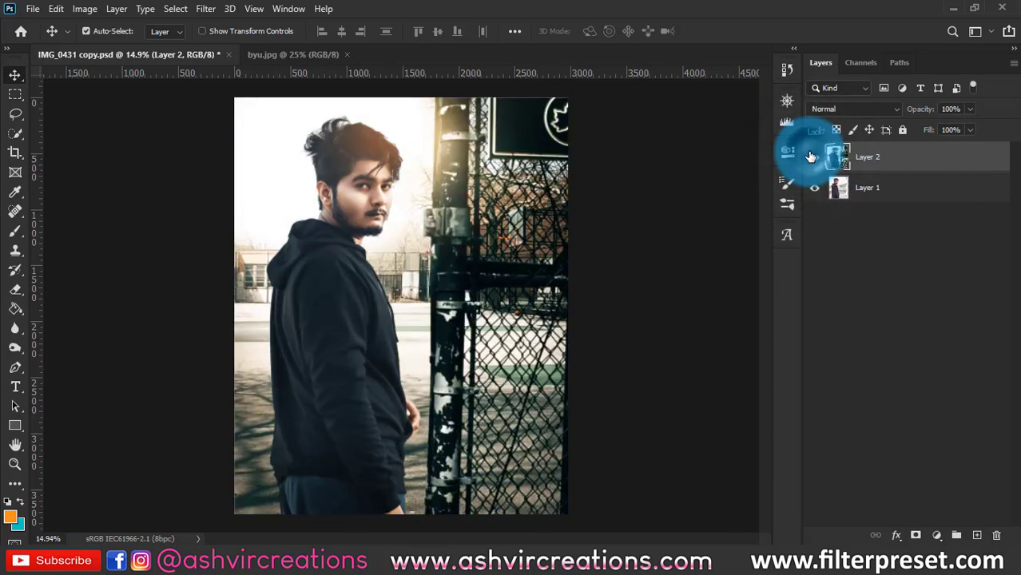
pyautogui.click(810, 156)
pyautogui.click(810, 156)
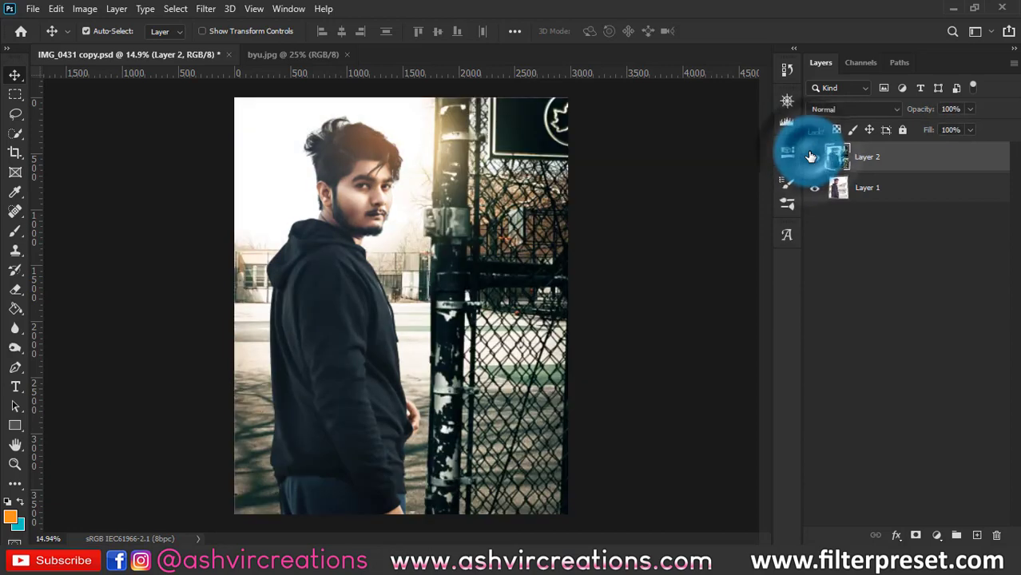
pyautogui.click(811, 156)
pyautogui.click(811, 157)
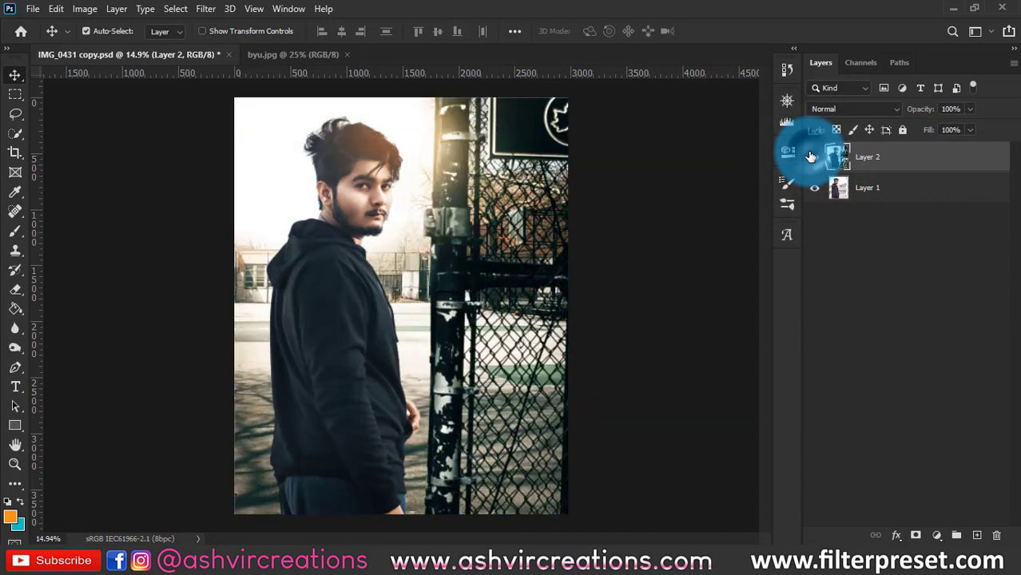
pyautogui.click(811, 157)
pyautogui.click(811, 157)
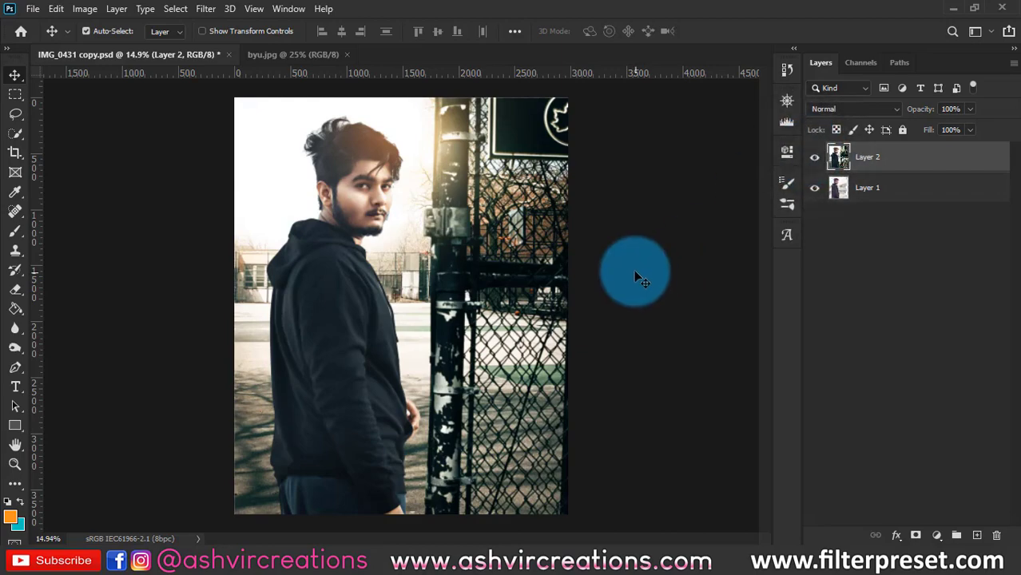
# Examine the man's face, hair and glow up close against the original photo, ending with a full-image before-and-after comparison.
pyautogui.scroll(6, 632, 269)
pyautogui.scroll(6, 495, 196)
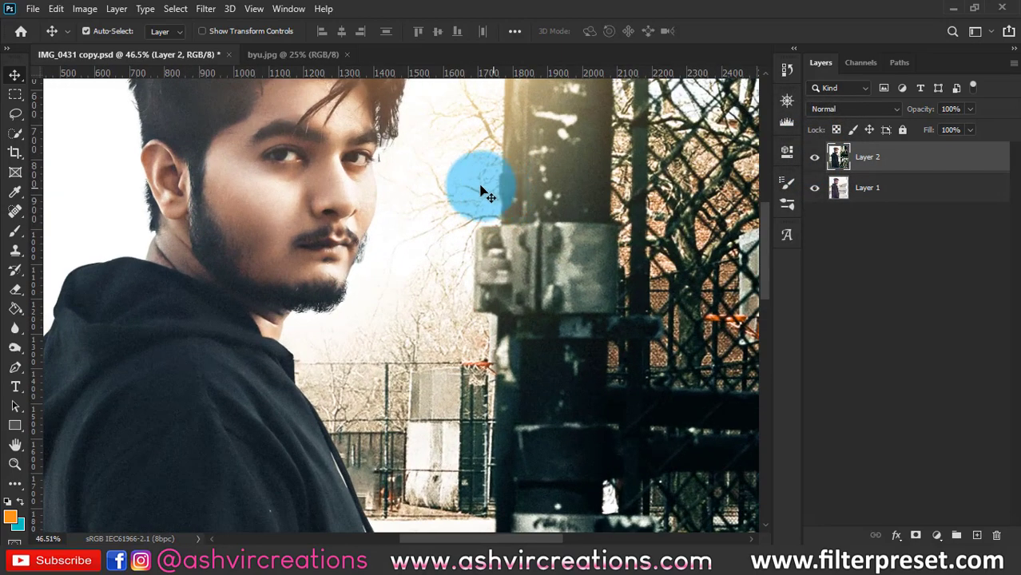
pyautogui.scroll(-3, 528, 269)
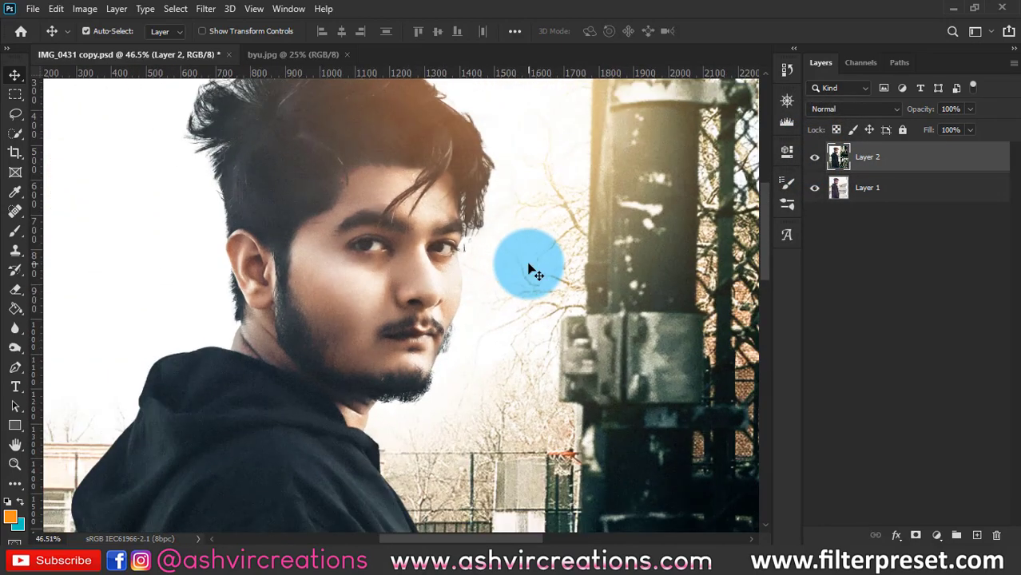
pyautogui.click(814, 157)
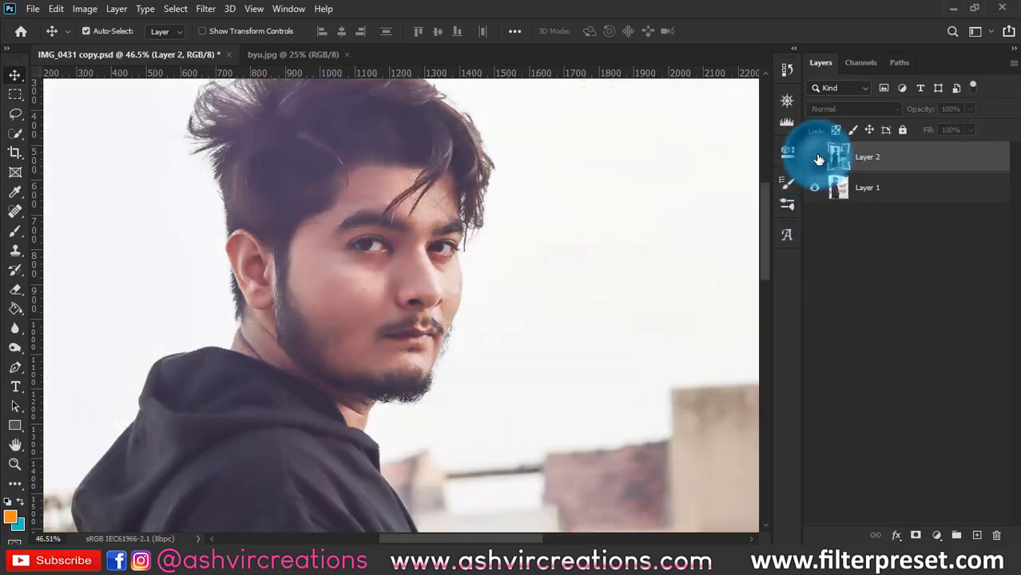
pyautogui.click(814, 157)
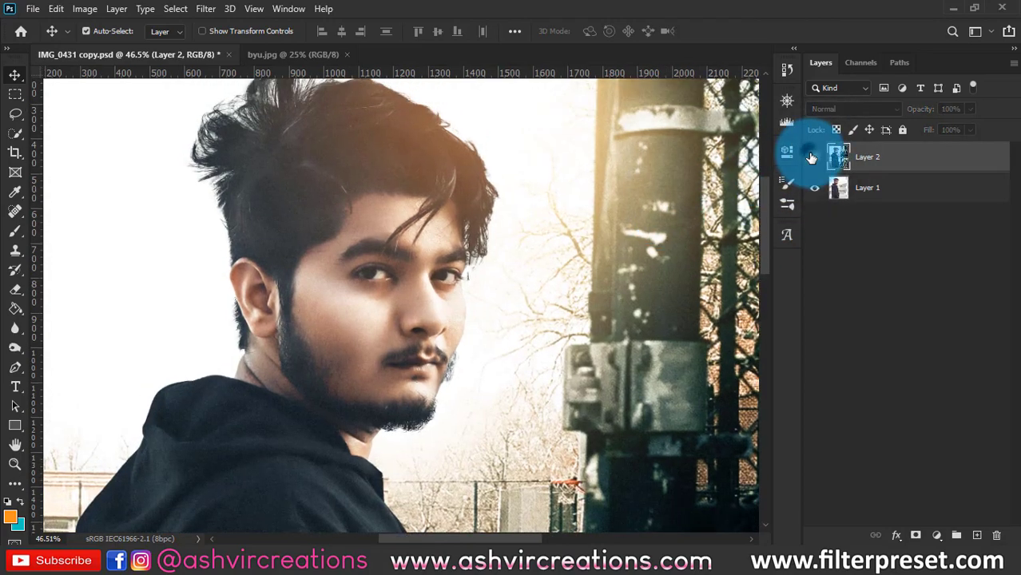
pyautogui.click(813, 157)
pyautogui.click(812, 158)
pyautogui.scroll(-1, 577, 182)
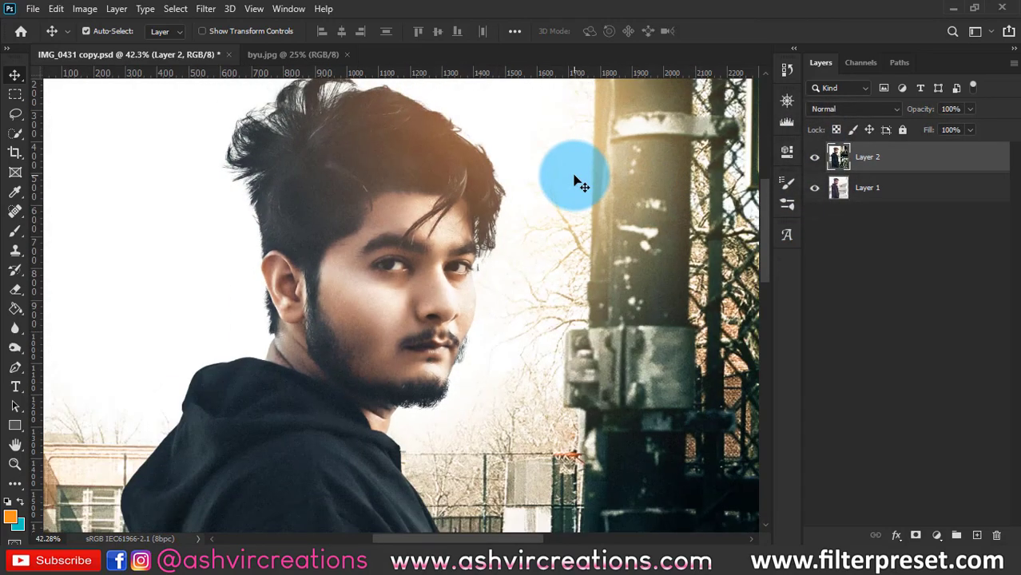
pyautogui.click(814, 157)
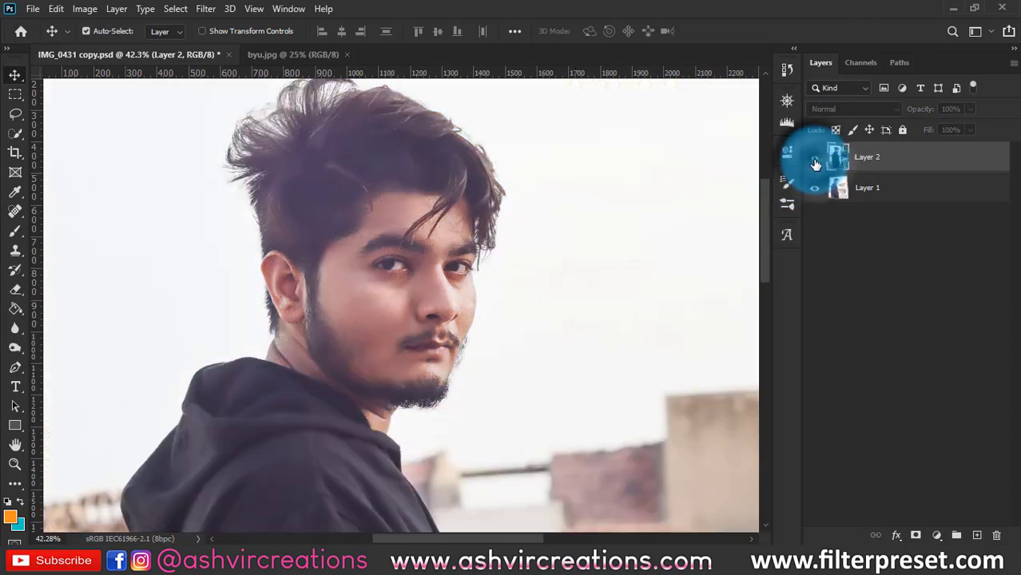
pyautogui.click(814, 157)
pyautogui.click(814, 157)
pyautogui.click(813, 157)
pyautogui.scroll(-5, 659, 167)
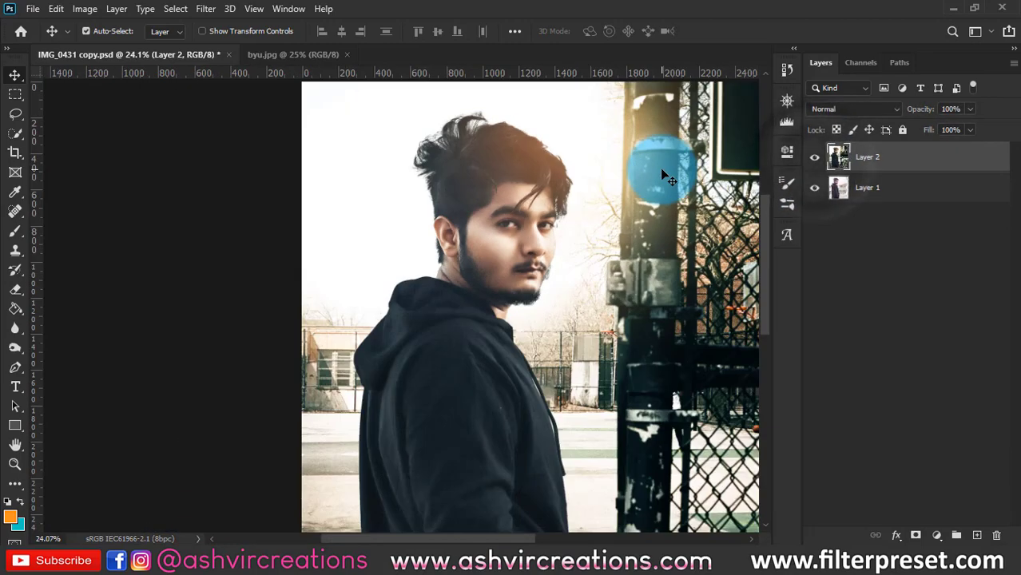
pyautogui.click(813, 158)
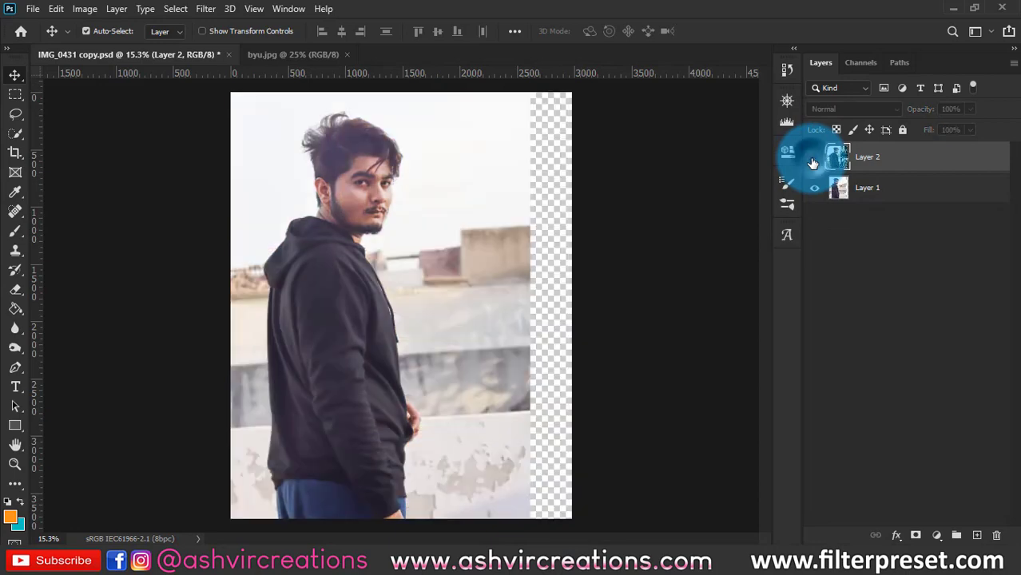
pyautogui.click(813, 158)
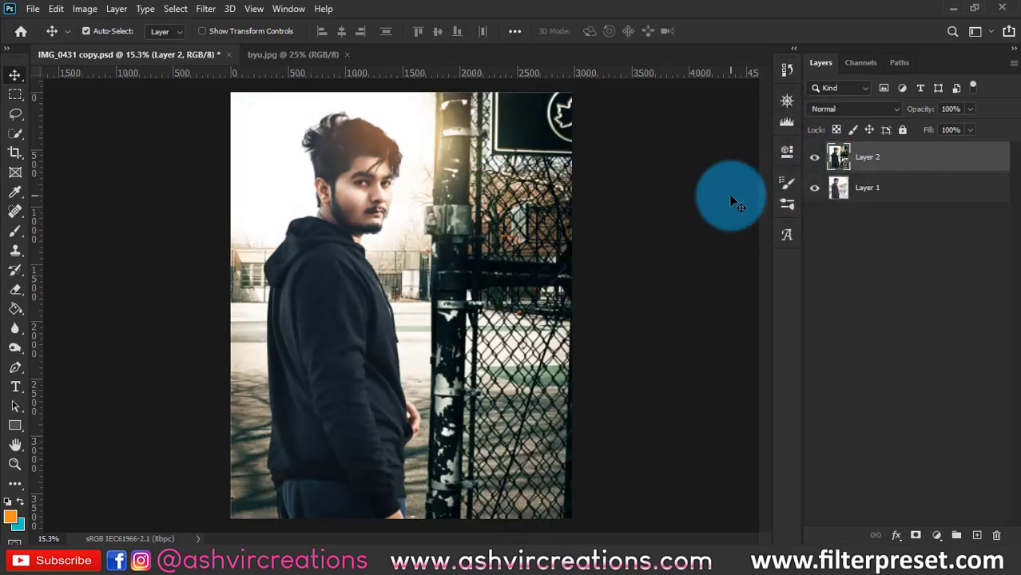